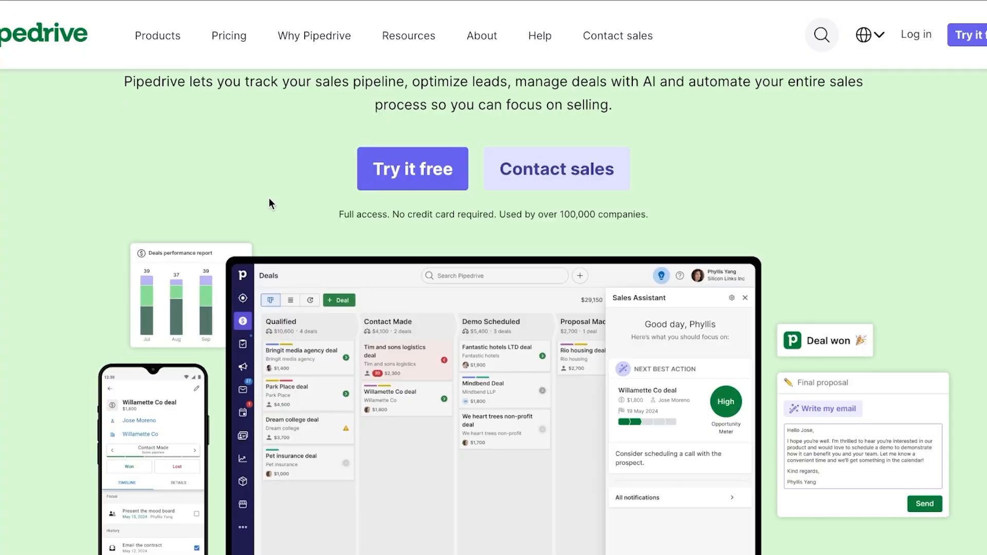
Browse the deals pipeline, glance at the sidebar More menu, then switch to the Leads Inbox.
{"action": "scroll", "coordinate": [269, 199], "scroll_direction": "down", "scroll_amount": 1}
{"action": "scroll", "coordinate": [270, 198], "scroll_direction": "up", "scroll_amount": 1}
{"action": "scroll", "coordinate": [270, 200], "scroll_direction": "down", "scroll_amount": 10}
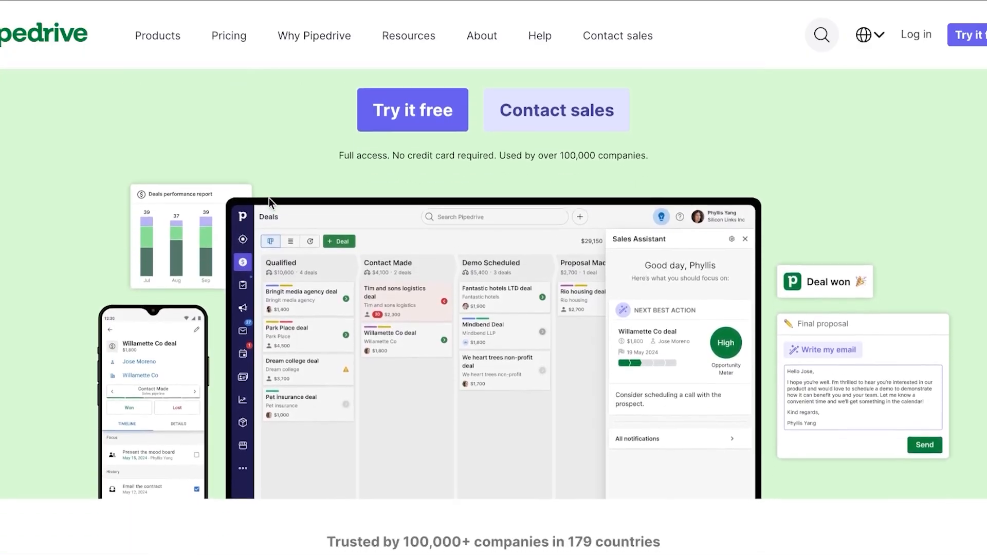
{"action": "scroll", "coordinate": [274, 203], "scroll_direction": "down", "scroll_amount": 13}
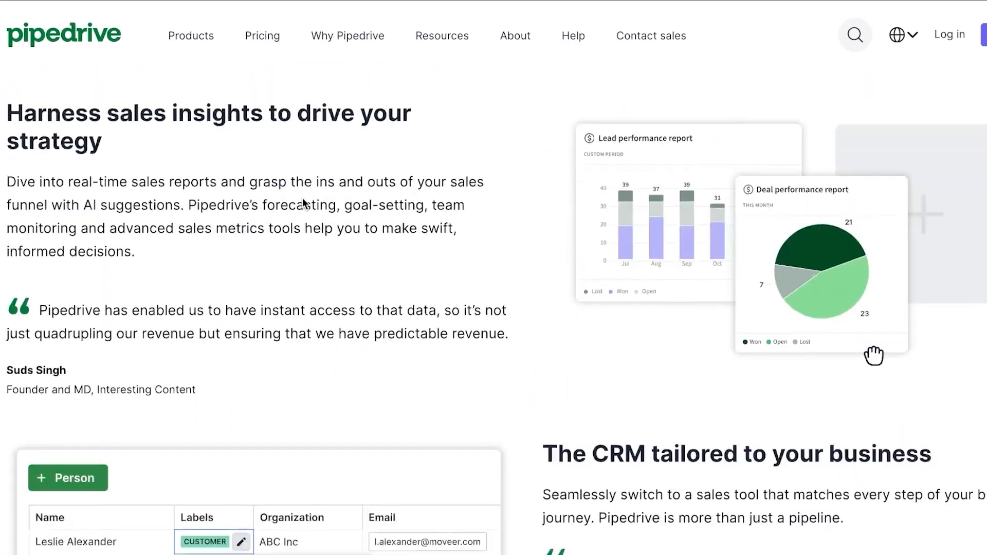
{"action": "scroll", "coordinate": [274, 204], "scroll_direction": "up", "scroll_amount": 4}
{"action": "scroll", "coordinate": [305, 202], "scroll_direction": "up", "scroll_amount": 15}
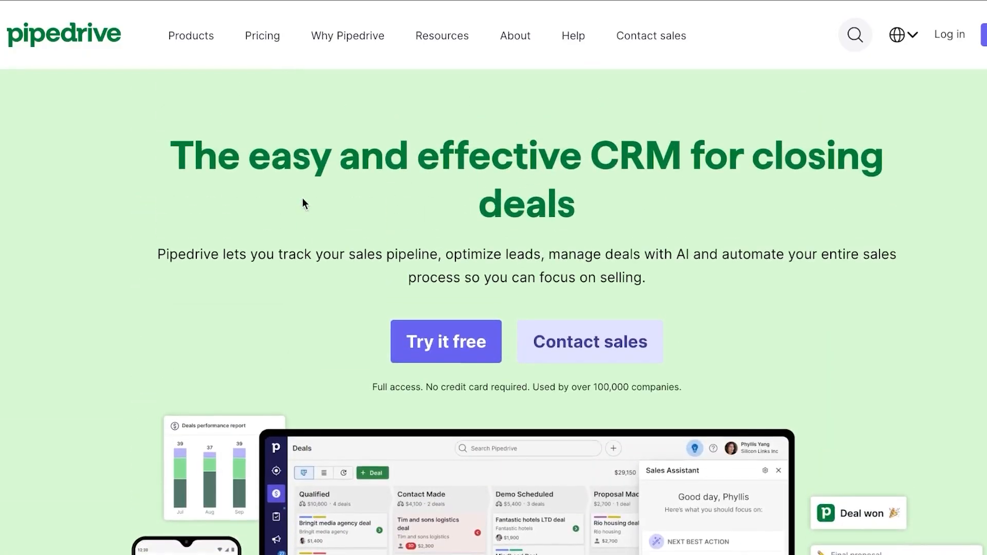
{"action": "scroll", "coordinate": [272, 173], "scroll_direction": "down", "scroll_amount": 10}
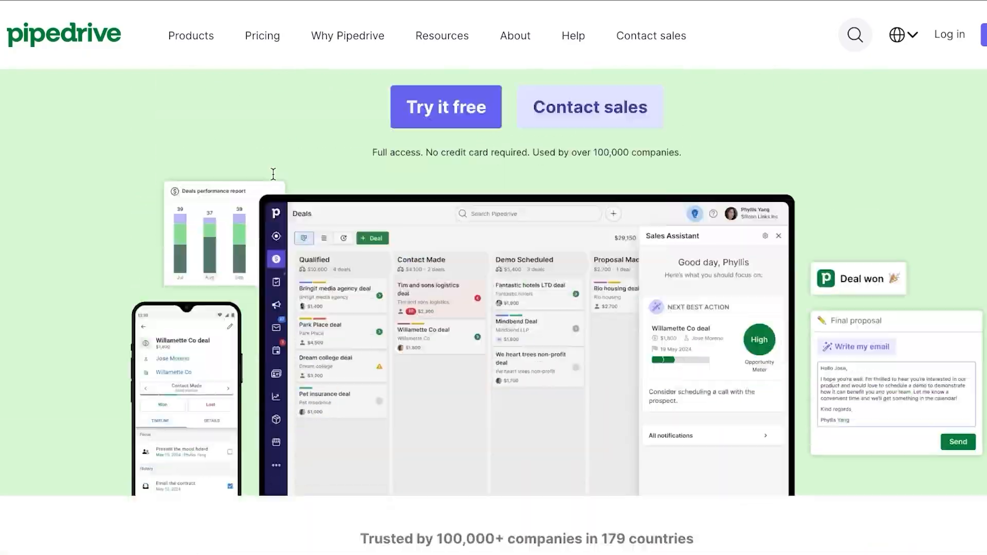
{"action": "scroll", "coordinate": [272, 174], "scroll_direction": "down", "scroll_amount": 15}
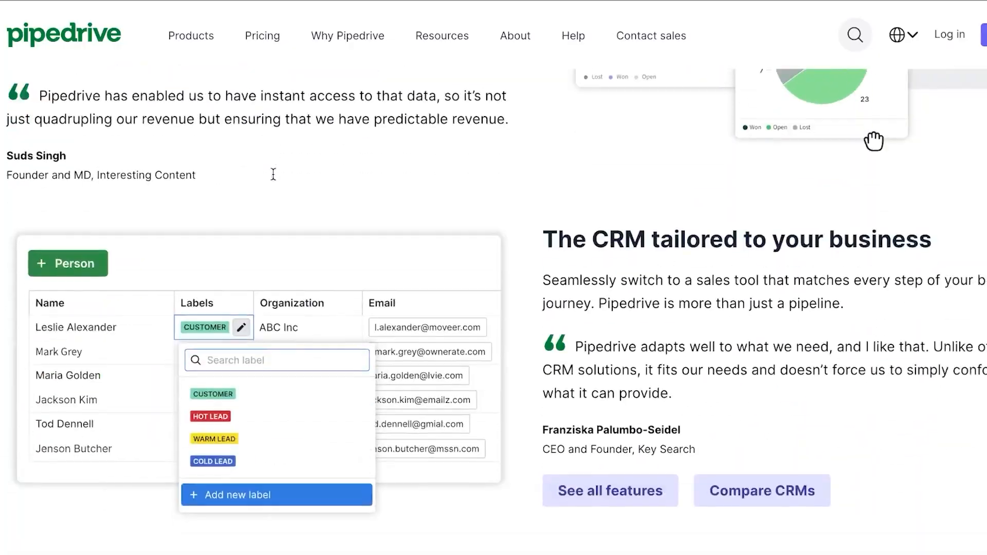
{"action": "scroll", "coordinate": [273, 174], "scroll_direction": "down", "scroll_amount": 8}
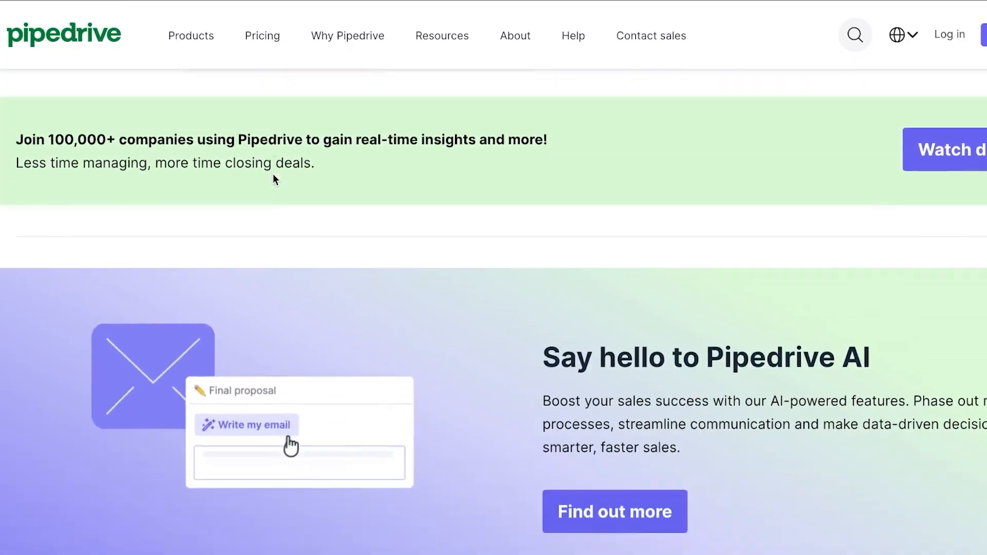
{"action": "scroll", "coordinate": [272, 174], "scroll_direction": "up", "scroll_amount": 20}
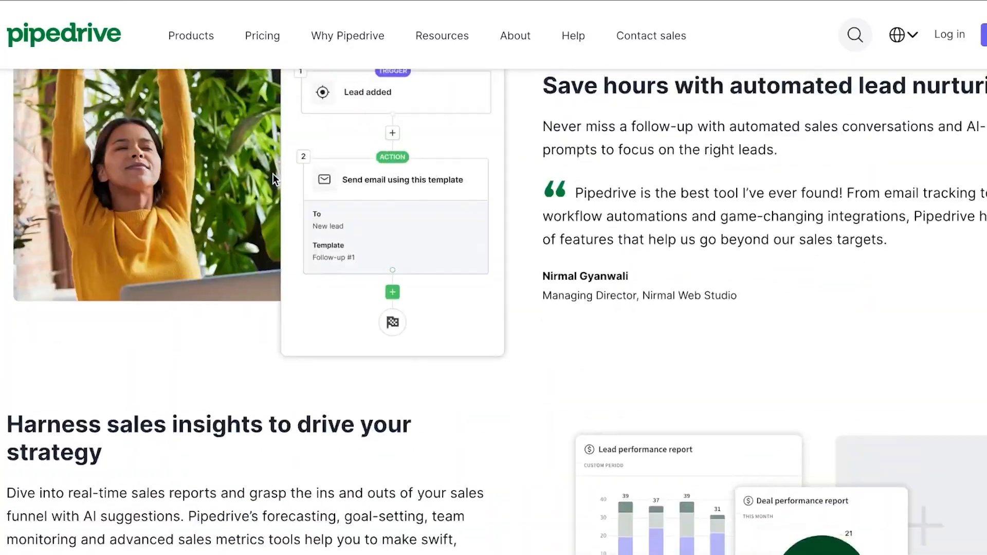
{"action": "scroll", "coordinate": [273, 173], "scroll_direction": "up", "scroll_amount": 10}
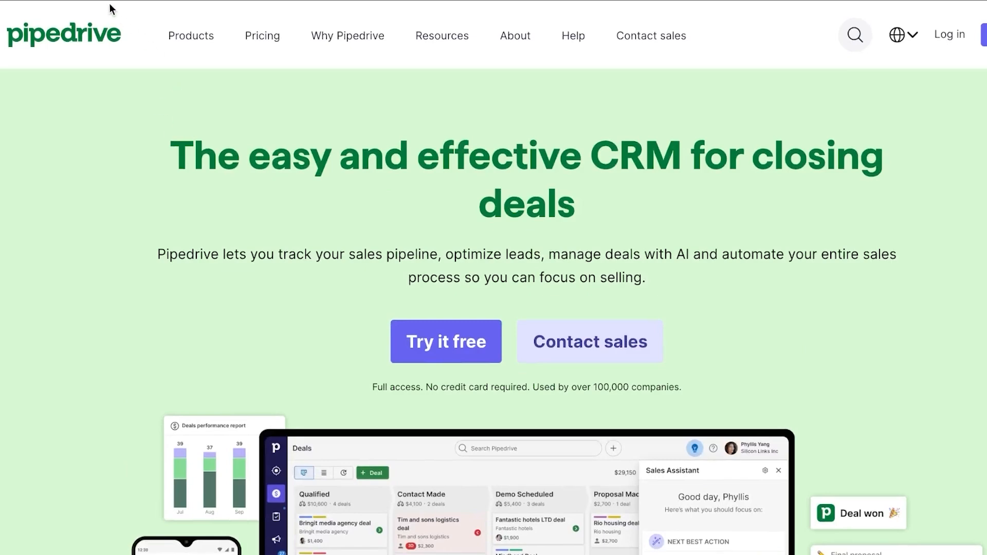
{"action": "mouse_move", "coordinate": [209, 29]}
{"action": "scroll", "coordinate": [101, 422], "scroll_direction": "left", "scroll_amount": 5}
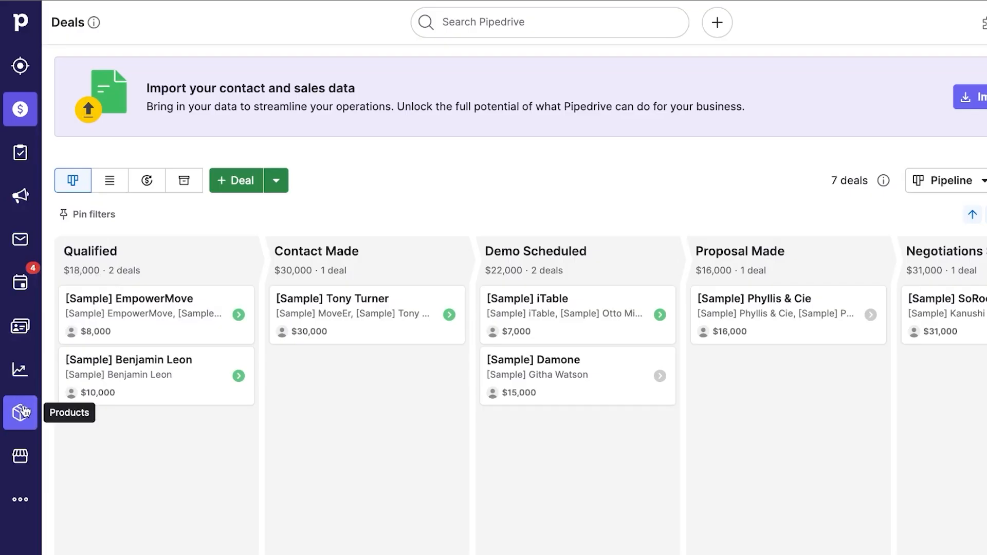
{"action": "left_click", "coordinate": [28, 494]}
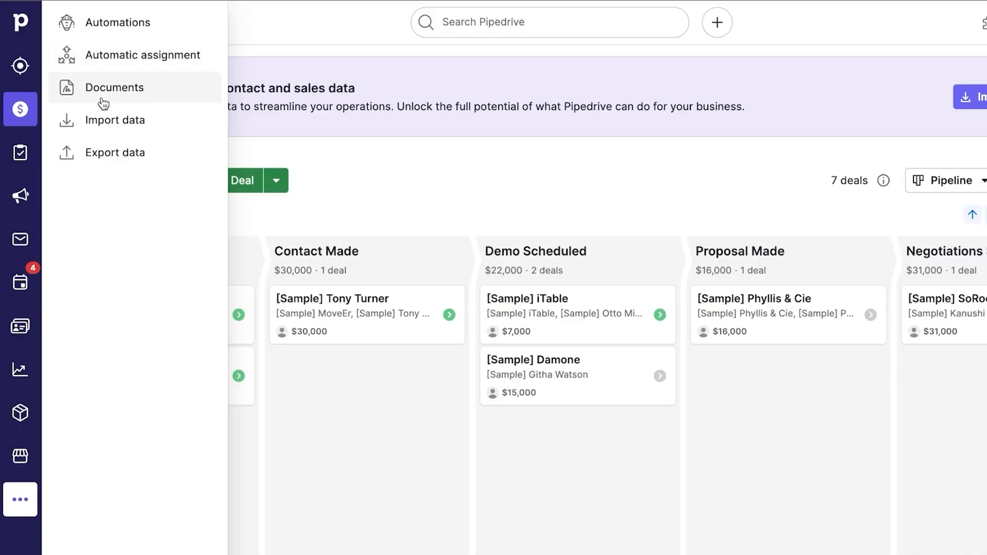
{"action": "left_click", "coordinate": [424, 155]}
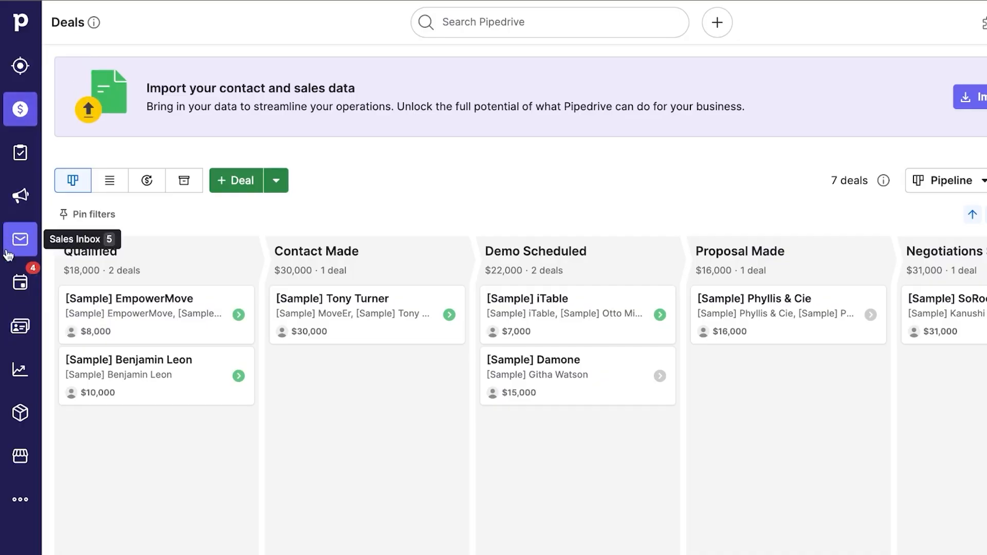
{"action": "left_click", "coordinate": [18, 69]}
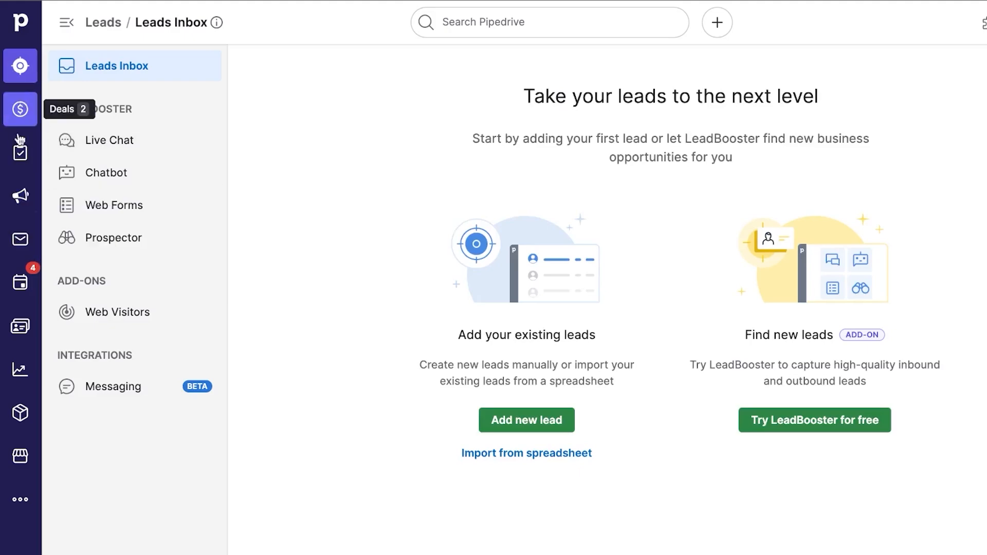
Start a new lead, dismiss the field-customization tip, and choose the existing sample contact.
{"action": "left_click", "coordinate": [545, 417]}
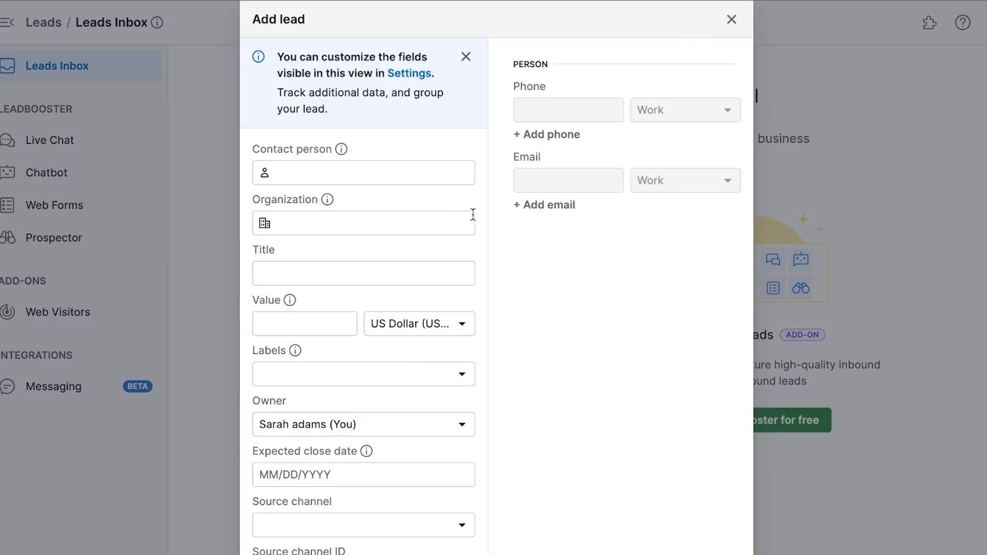
{"action": "left_click", "coordinate": [466, 57]}
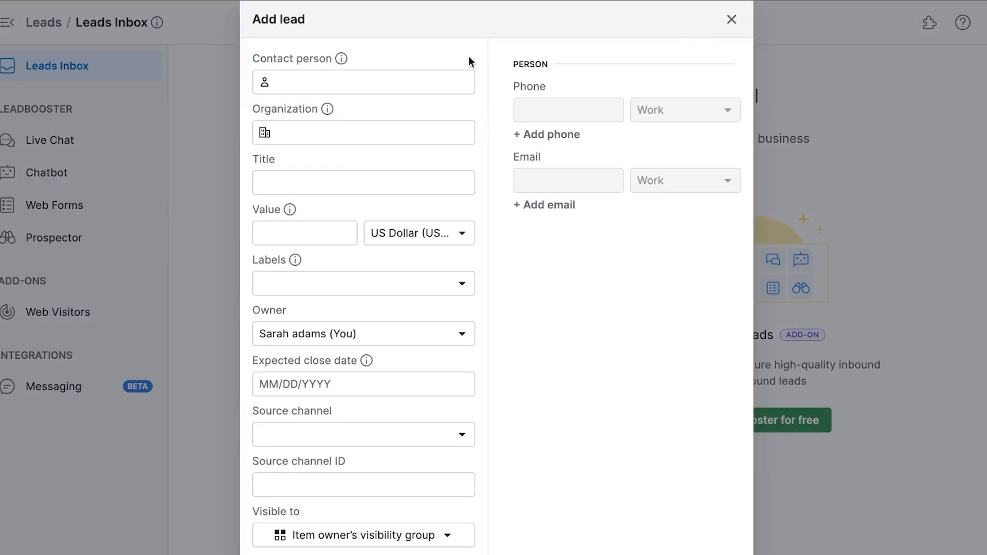
{"action": "left_click", "coordinate": [426, 79]}
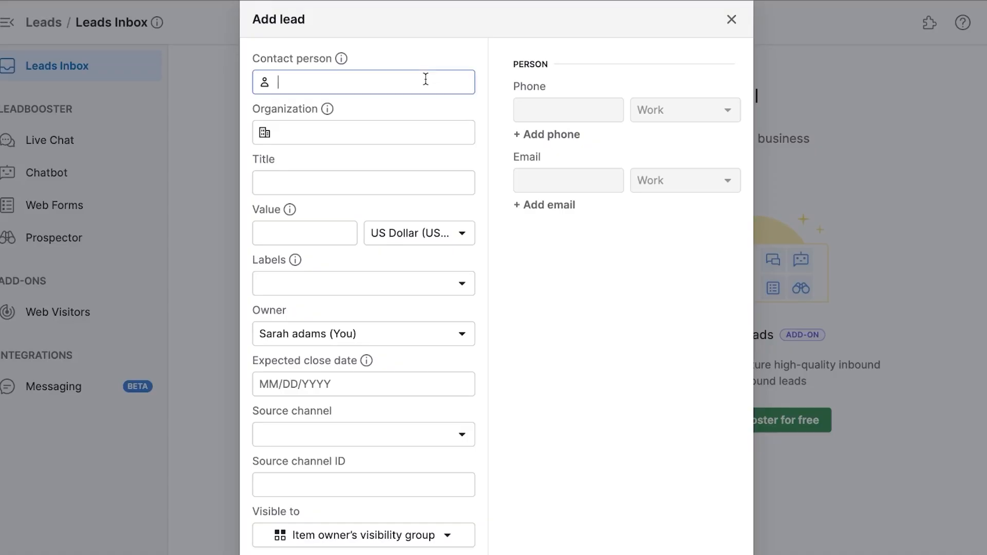
{"action": "type", "text": "Ben"}
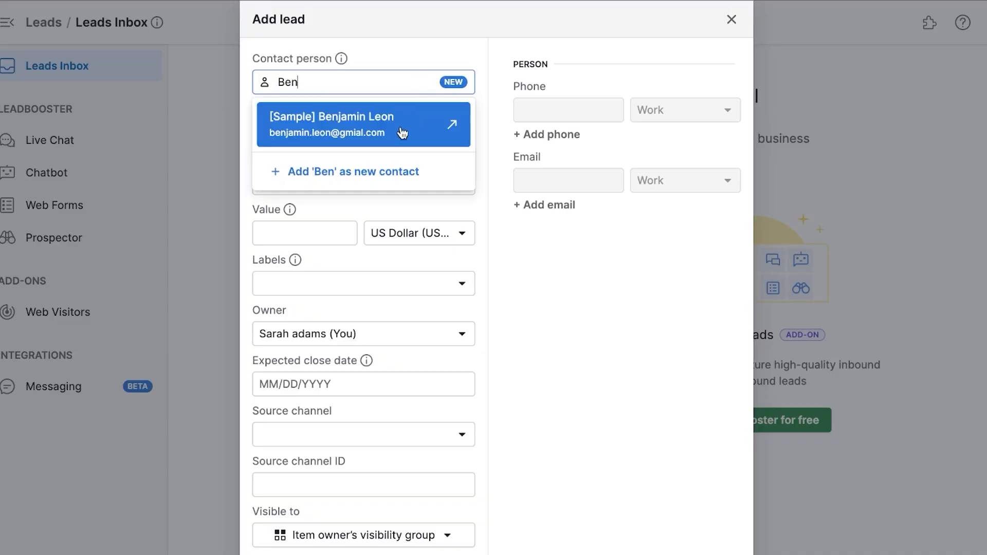
{"action": "left_click", "coordinate": [402, 131]}
Add new organization CPL, title the lead 'CPL lead test', and enter value 25000.
{"action": "left_click", "coordinate": [354, 131]}
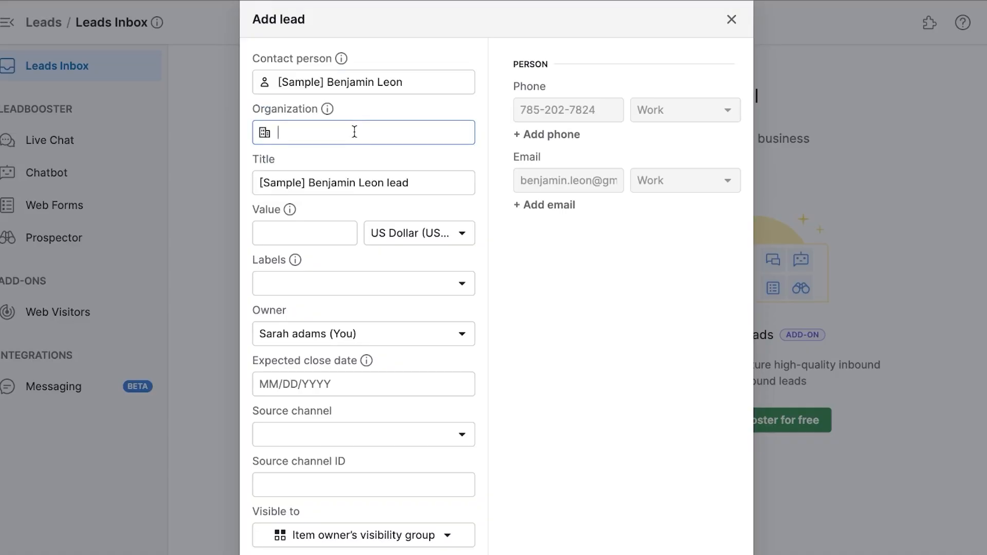
{"action": "type", "text": "CPL"}
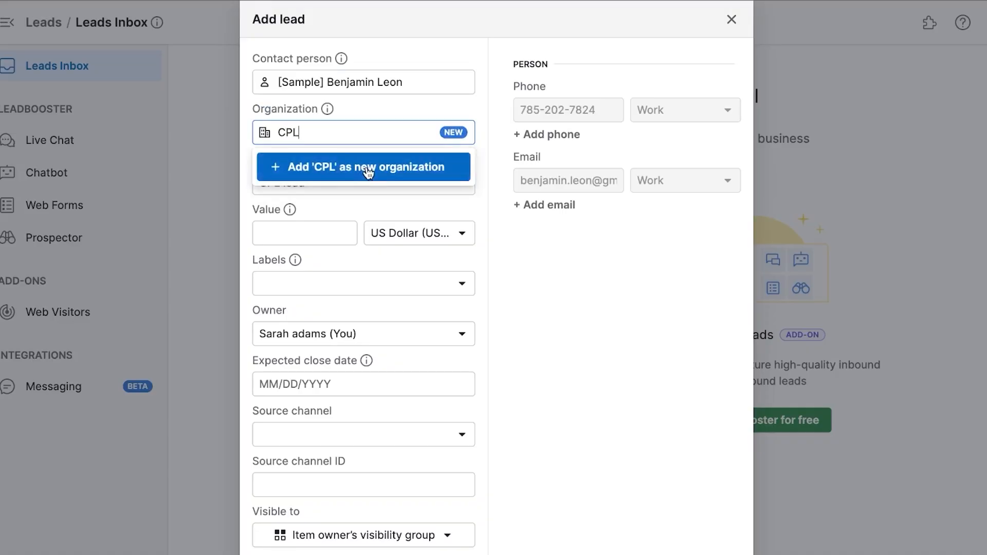
{"action": "left_click", "coordinate": [366, 167]}
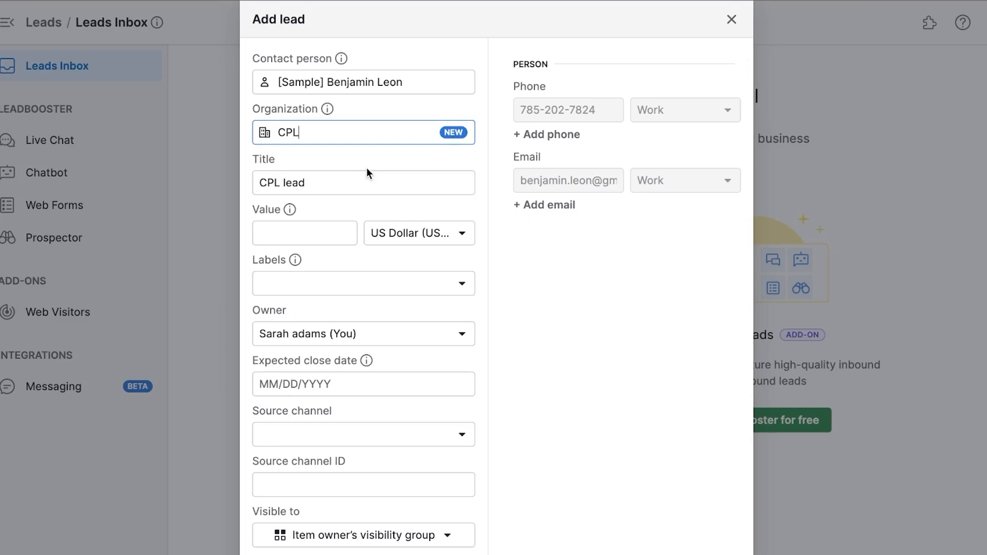
{"action": "left_click", "coordinate": [341, 183]}
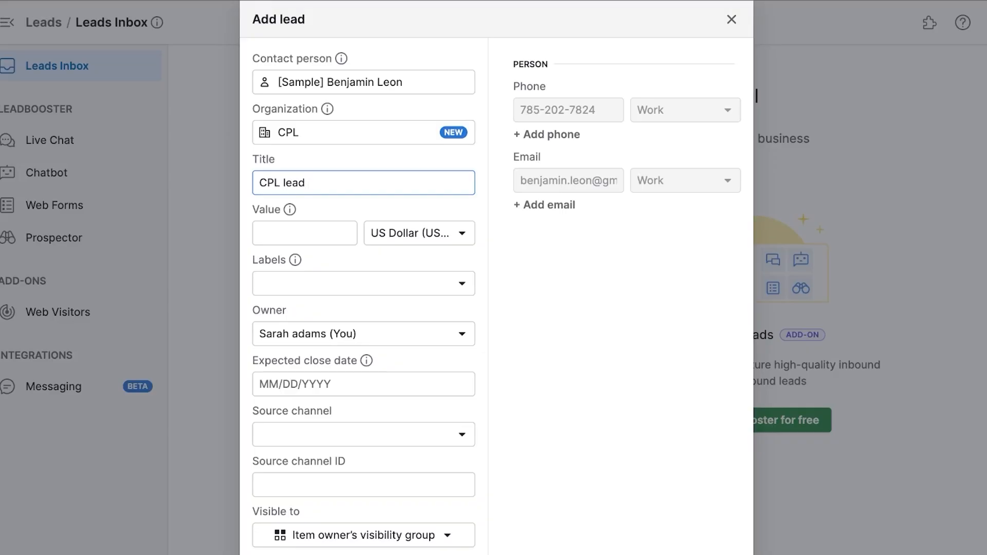
{"action": "type", "text": "test"}
{"action": "left_click", "coordinate": [300, 234]}
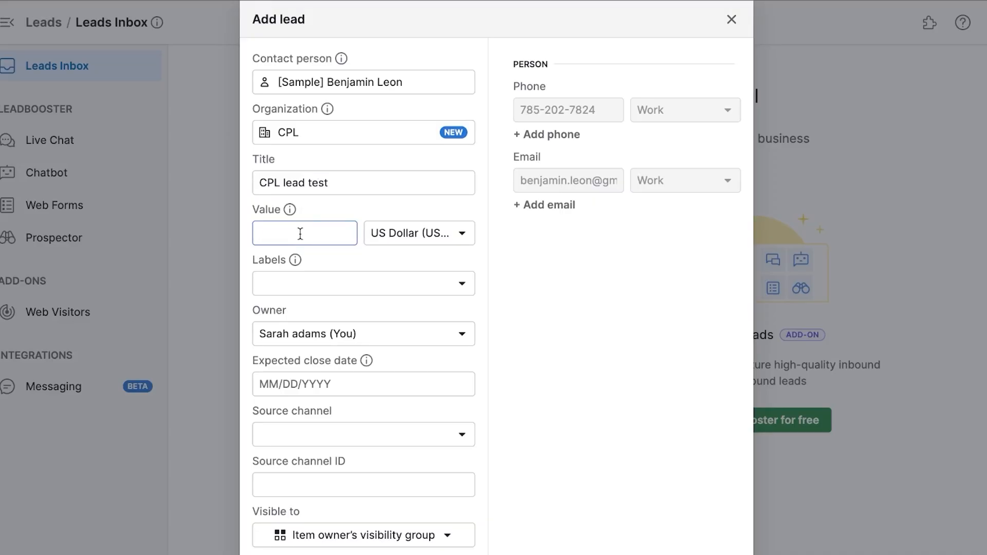
{"action": "type", "text": "25000"}
Tag the lead with the Hot label and keep yourself as its owner.
{"action": "left_click", "coordinate": [331, 282]}
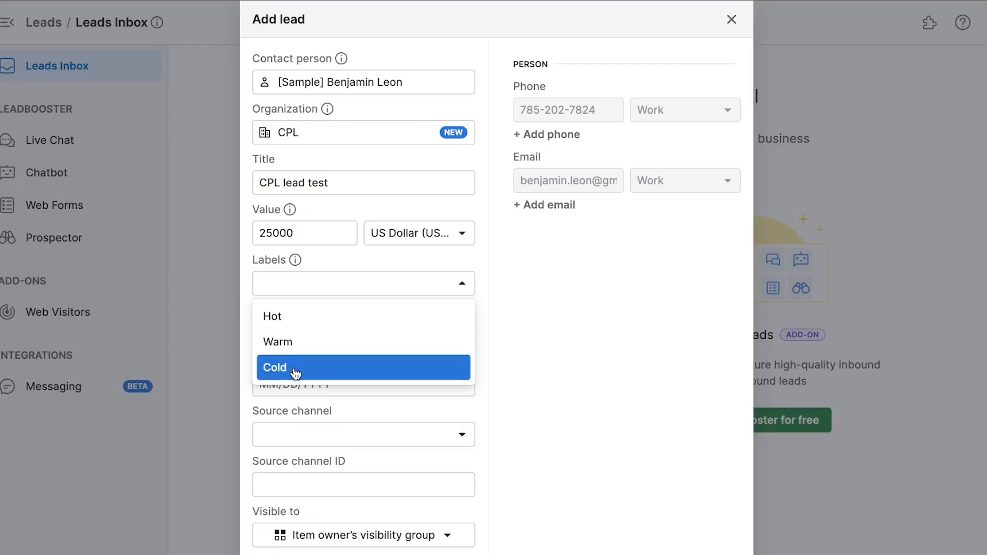
{"action": "left_click", "coordinate": [308, 323]}
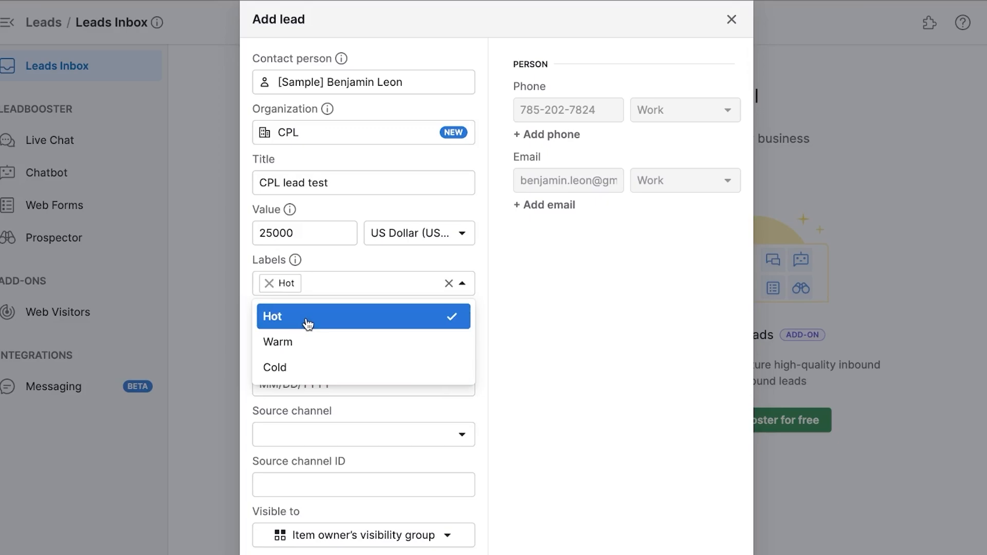
{"action": "left_click", "coordinate": [525, 252]}
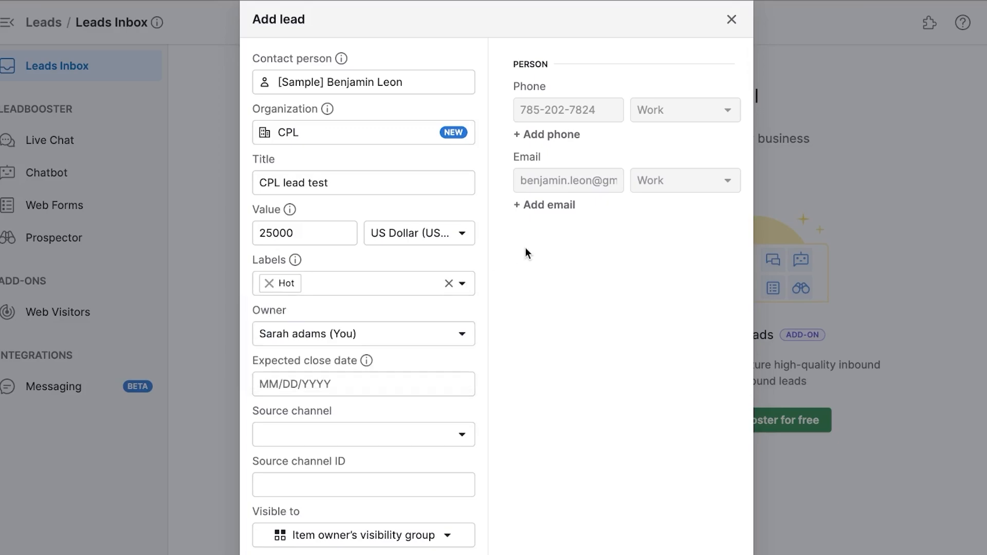
{"action": "left_click", "coordinate": [358, 344]}
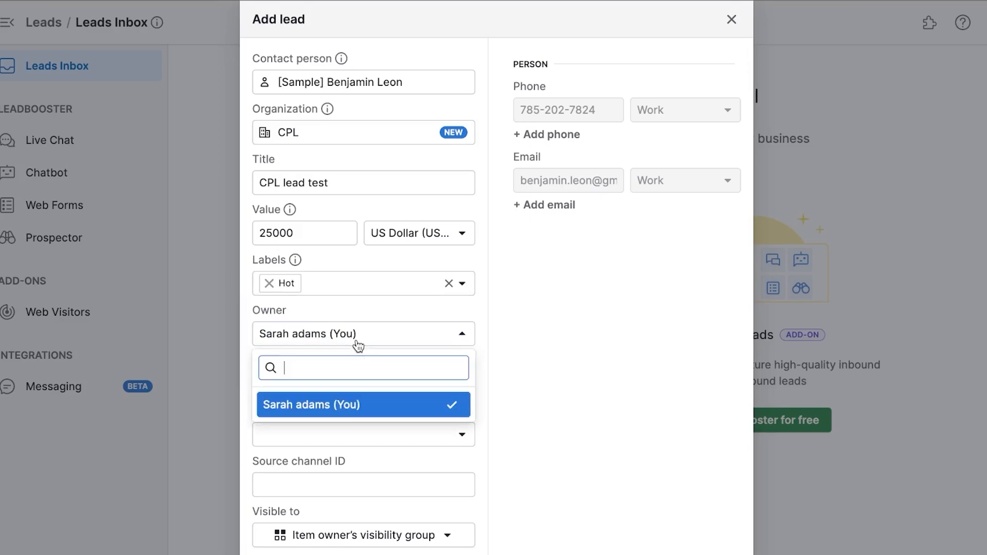
{"action": "left_click", "coordinate": [338, 404]}
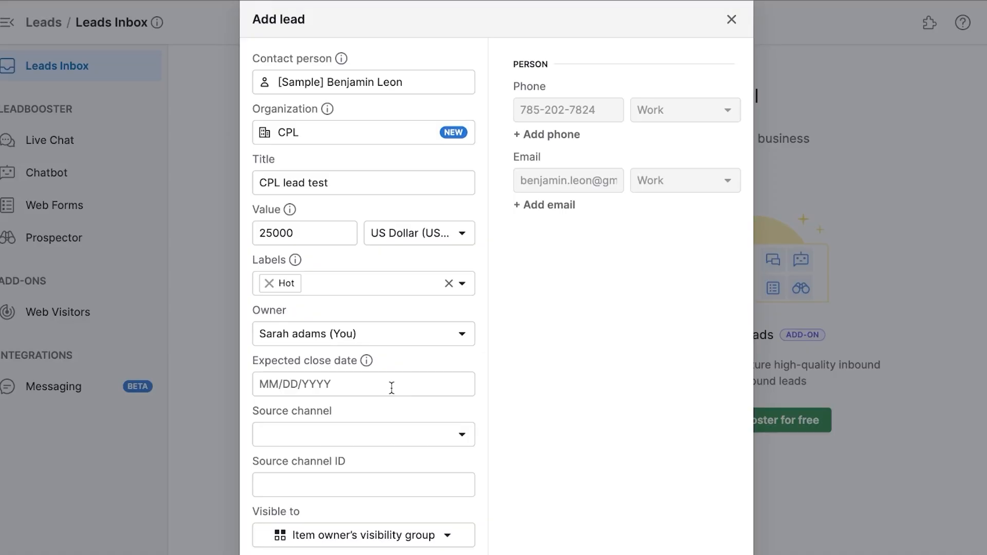
Set the lead's source channel to Web forms and visibility to Item owner only.
{"action": "left_click", "coordinate": [368, 441]}
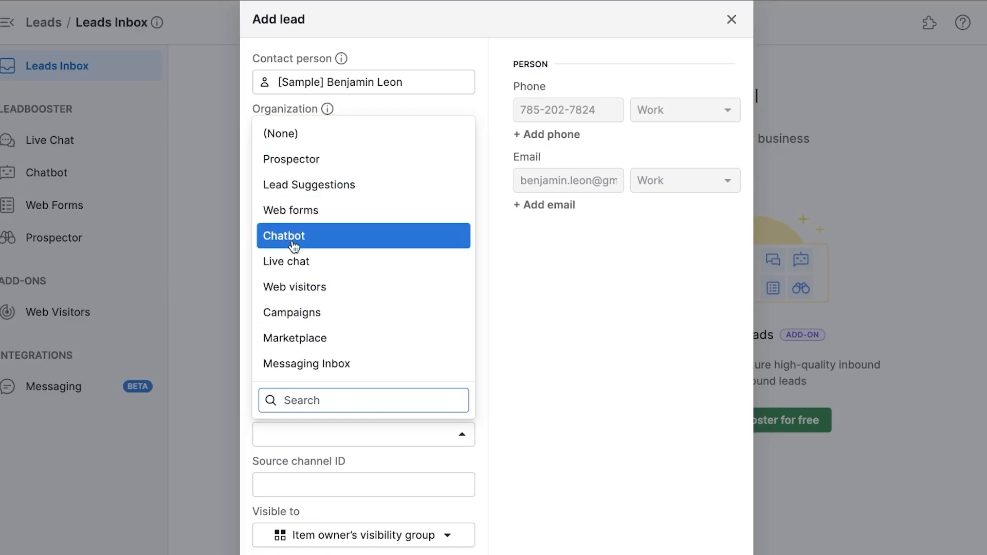
{"action": "left_click", "coordinate": [283, 217]}
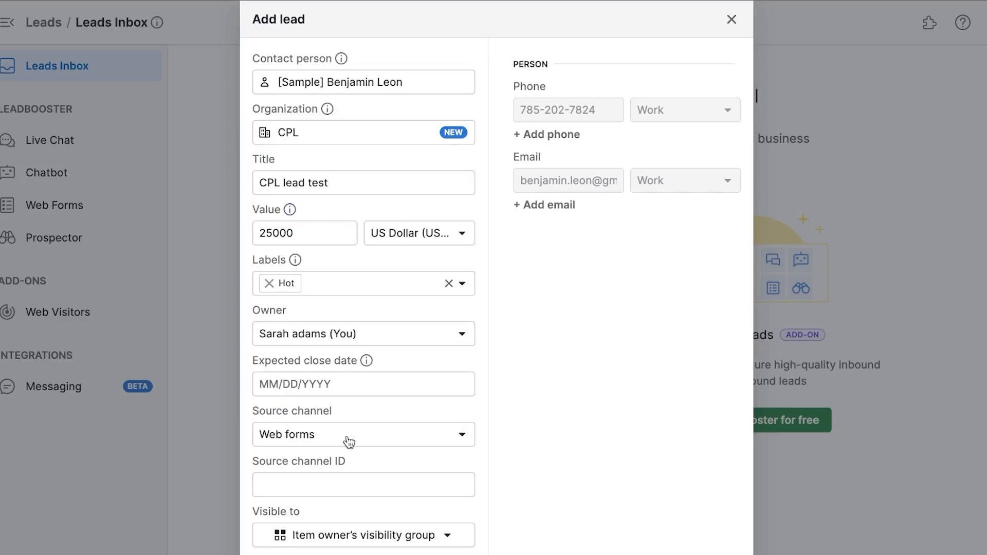
{"action": "left_click", "coordinate": [309, 485]}
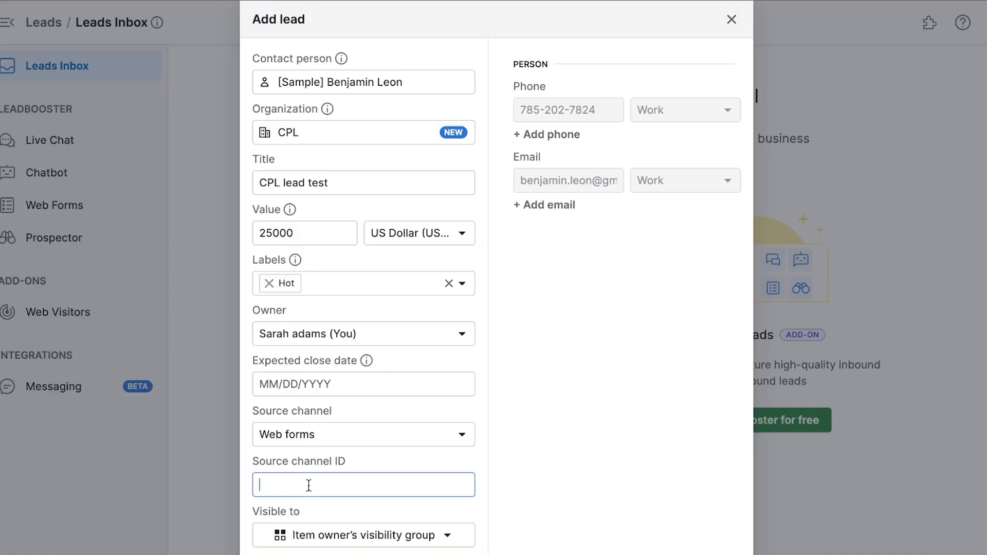
{"action": "left_click", "coordinate": [352, 540]}
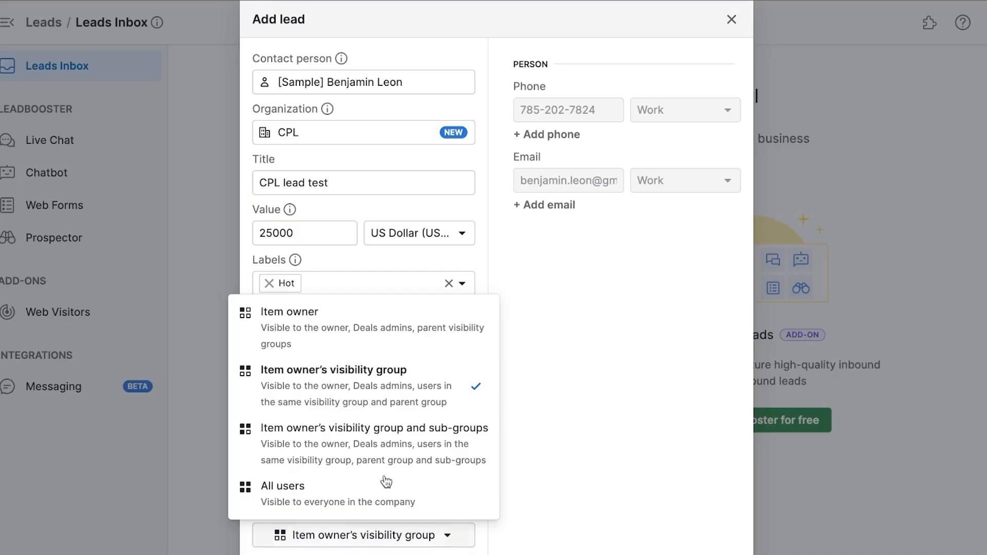
{"action": "left_click", "coordinate": [297, 313]}
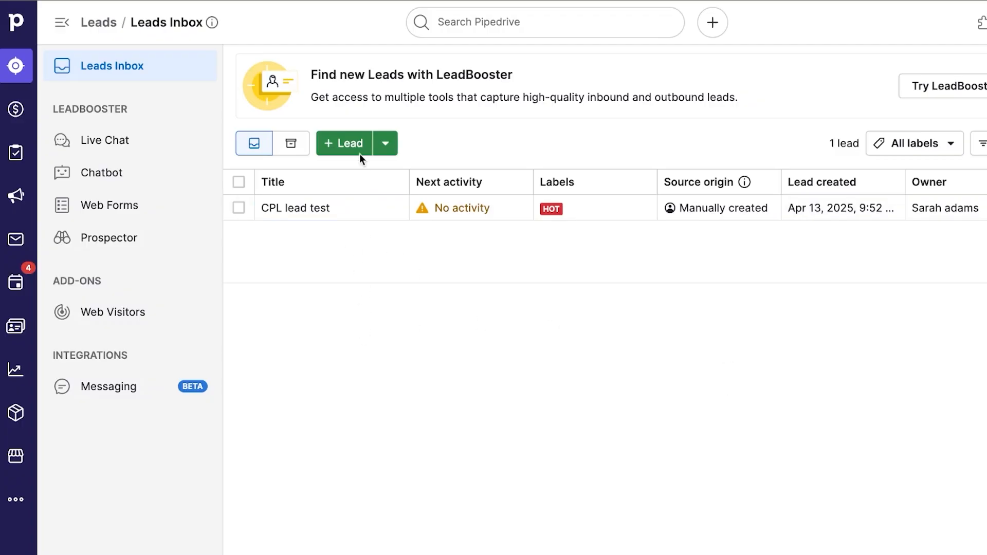
Check the extra lead-adding options, then return to the Deals pipeline board.
{"action": "left_click", "coordinate": [338, 144]}
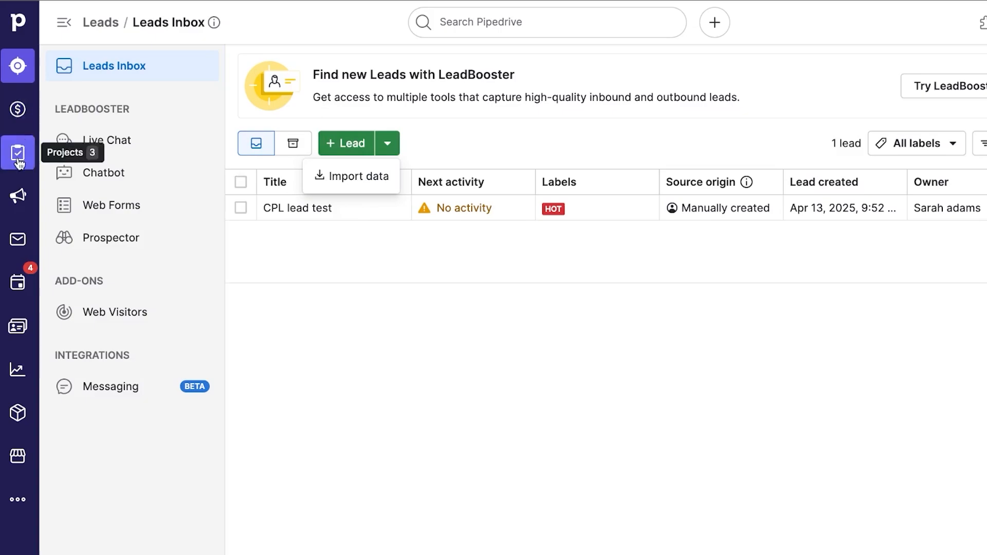
{"action": "left_click", "coordinate": [14, 122]}
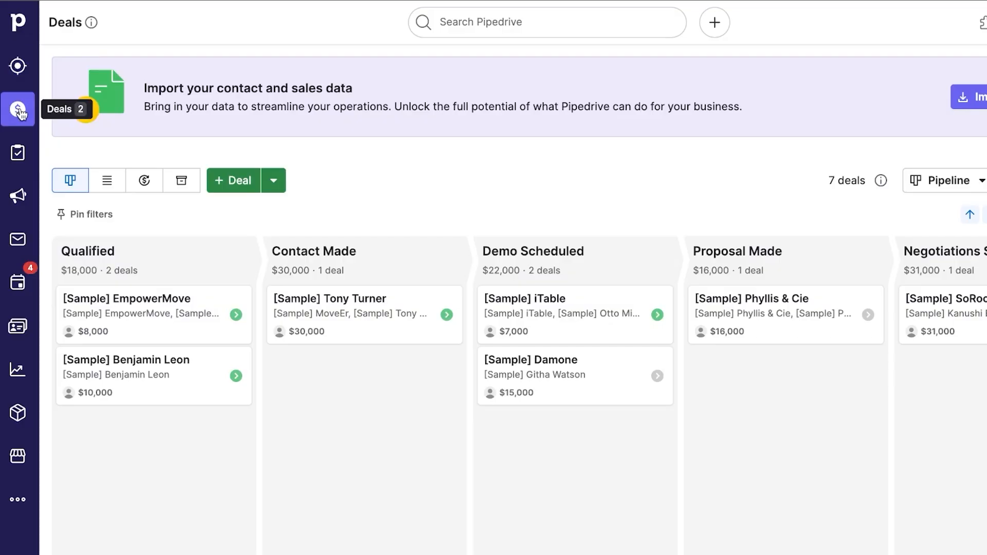
Start a new deal for the sample contact with new organization BLP.
{"action": "left_click", "coordinate": [236, 180]}
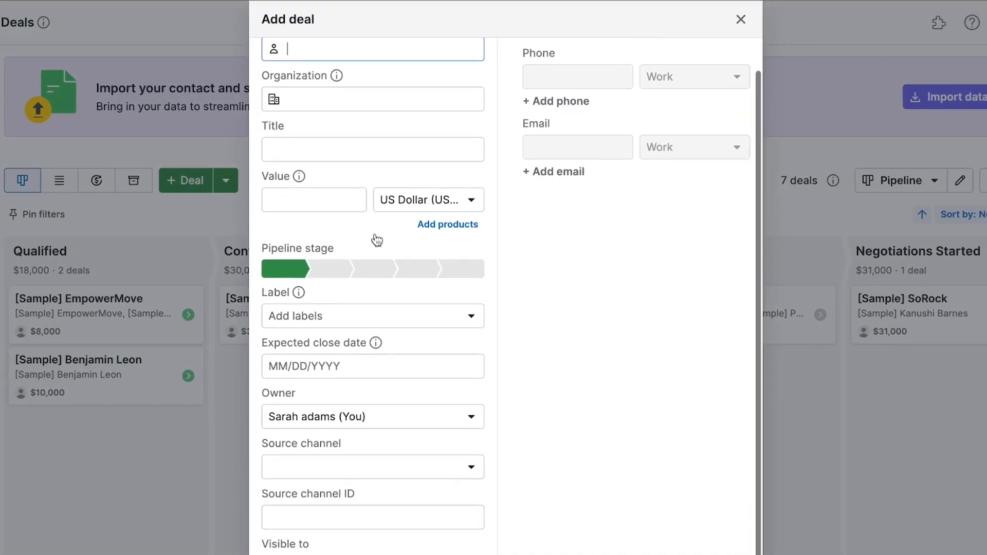
{"action": "scroll", "coordinate": [377, 240], "scroll_direction": "up", "scroll_amount": 1}
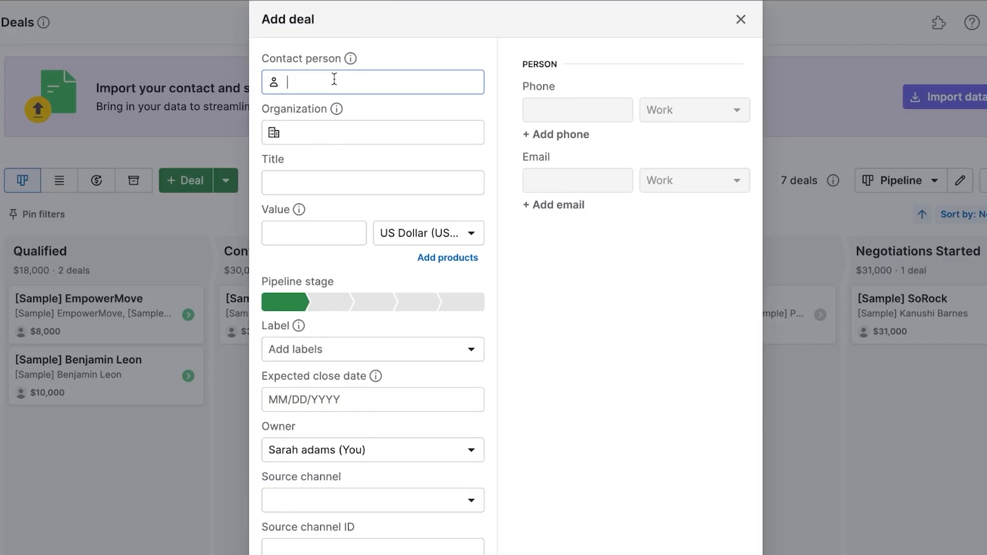
{"action": "type", "text": "ben"}
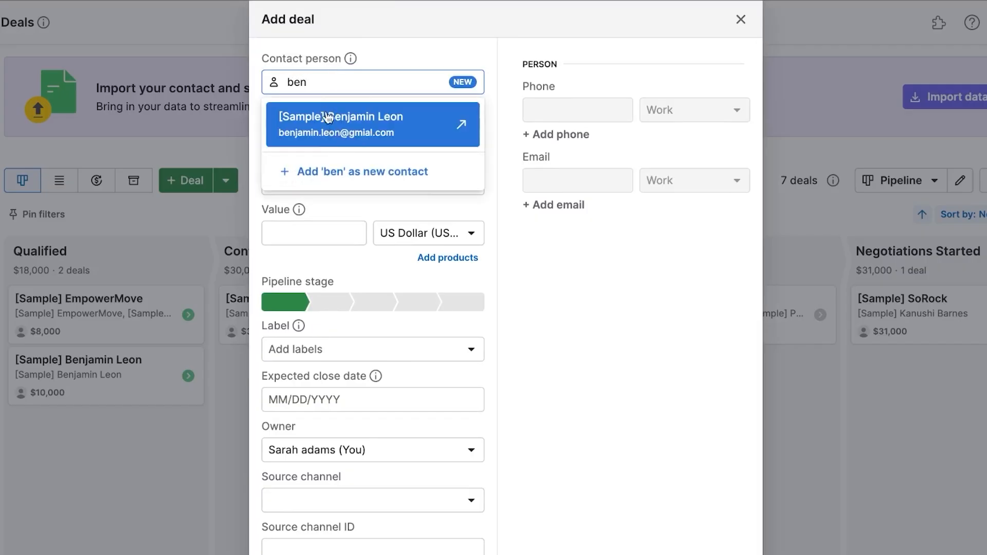
{"action": "left_click", "coordinate": [348, 137]}
{"action": "left_click", "coordinate": [351, 124]}
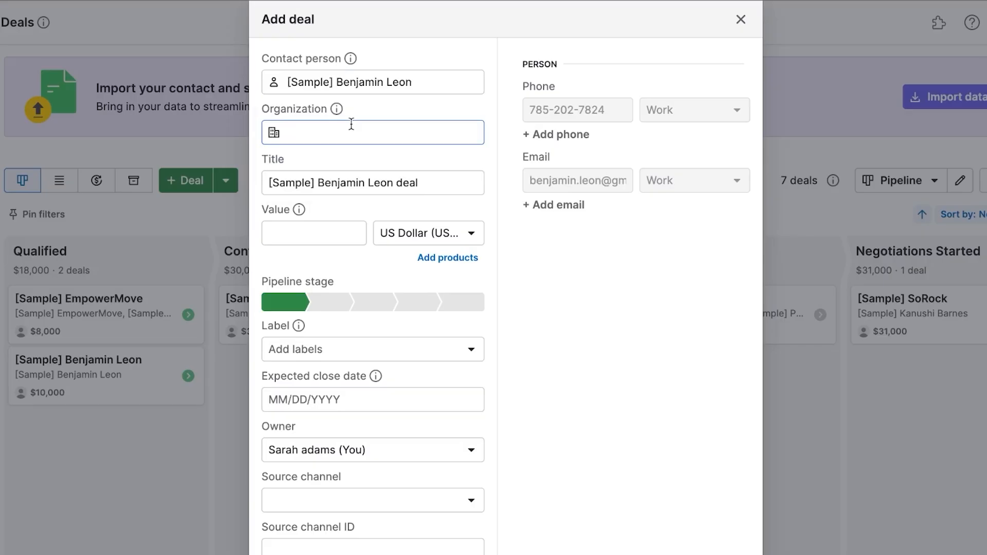
{"action": "type", "text": "BLP"}
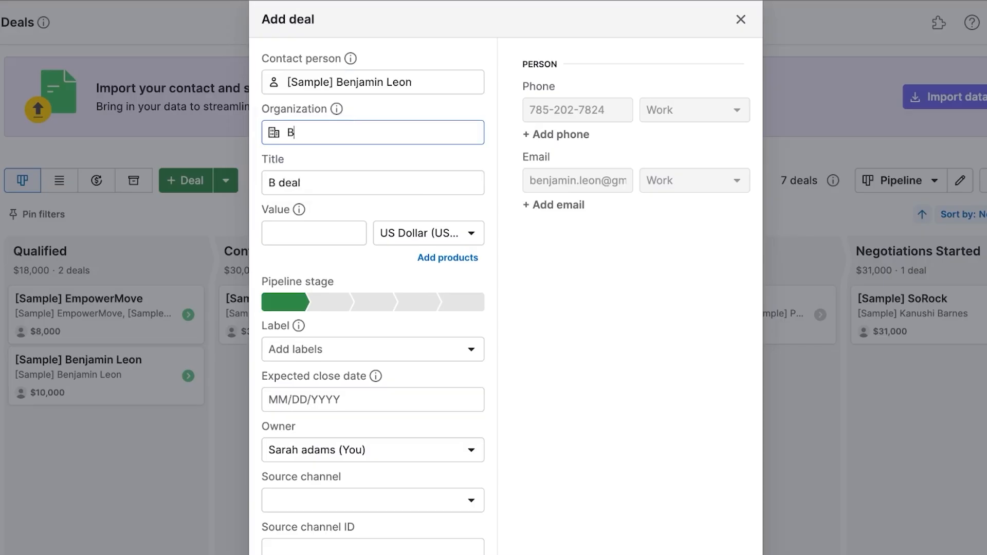
{"action": "left_click", "coordinate": [359, 167]}
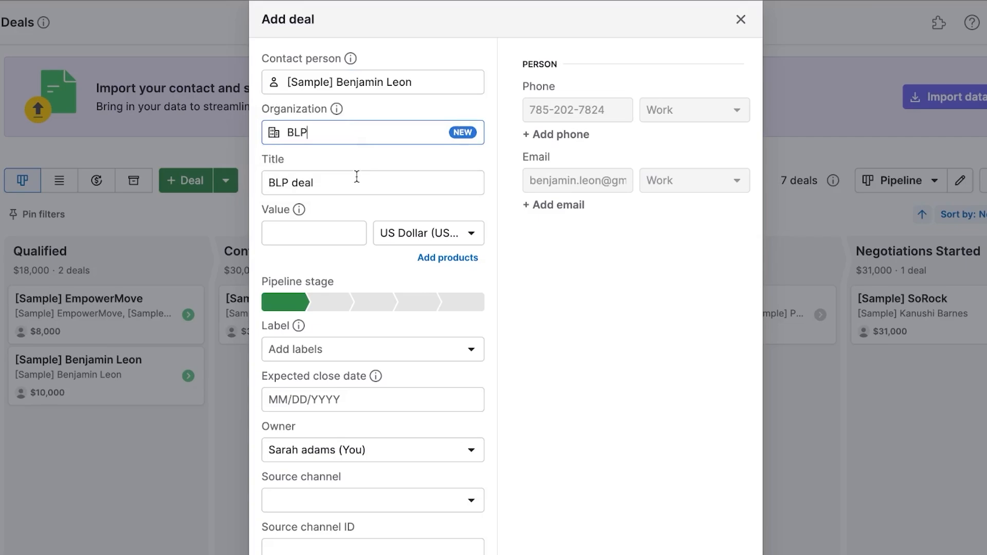
Title the deal 'BLP deal TEST' and give it a value of 20000.
{"action": "left_click", "coordinate": [342, 183]}
{"action": "type", "text": "TE"}
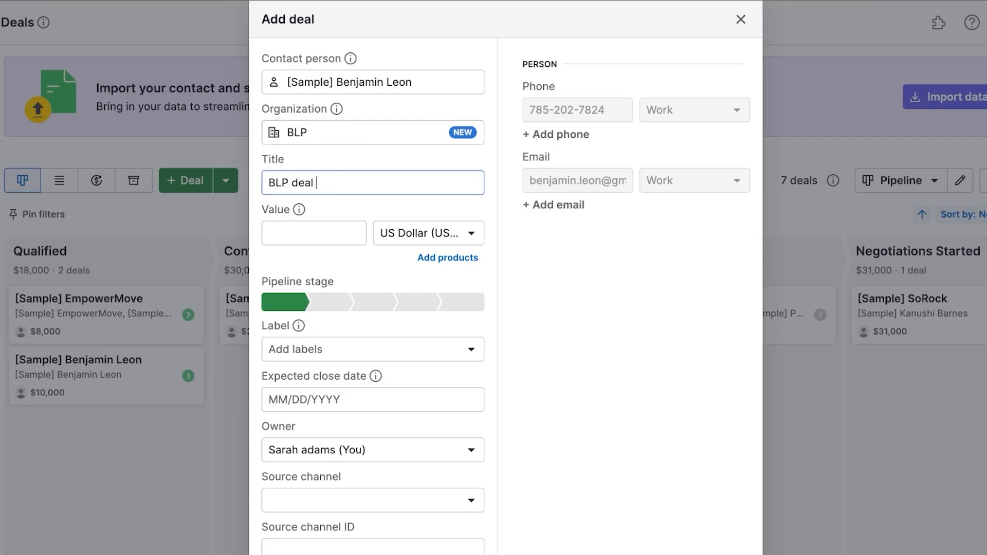
{"action": "type", "text": "ST"}
{"action": "left_click", "coordinate": [311, 228]}
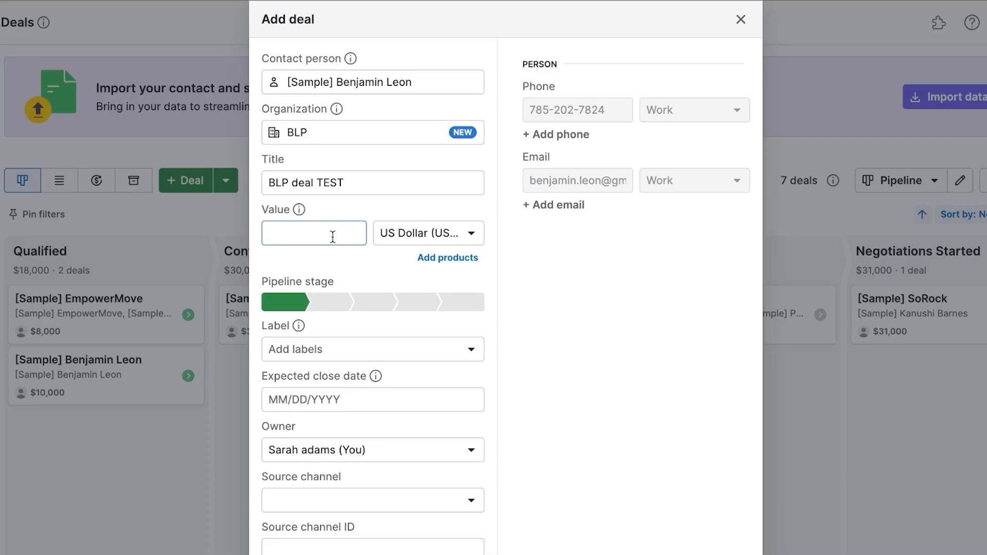
{"action": "type", "text": "20000"}
Try the pipeline stages and settle on Qualified for the deal.
{"action": "left_click", "coordinate": [330, 305]}
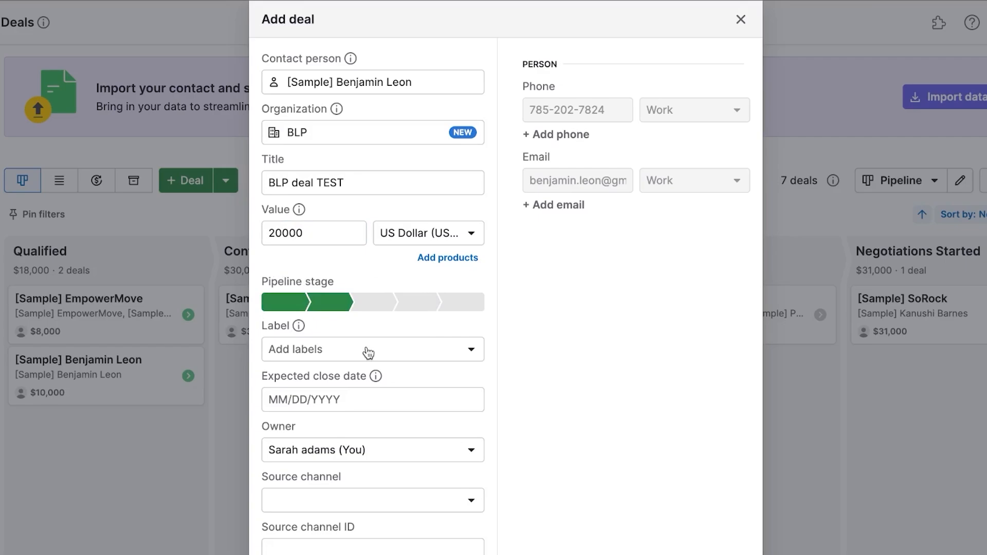
{"action": "left_click", "coordinate": [425, 306]}
{"action": "left_click", "coordinate": [301, 308]}
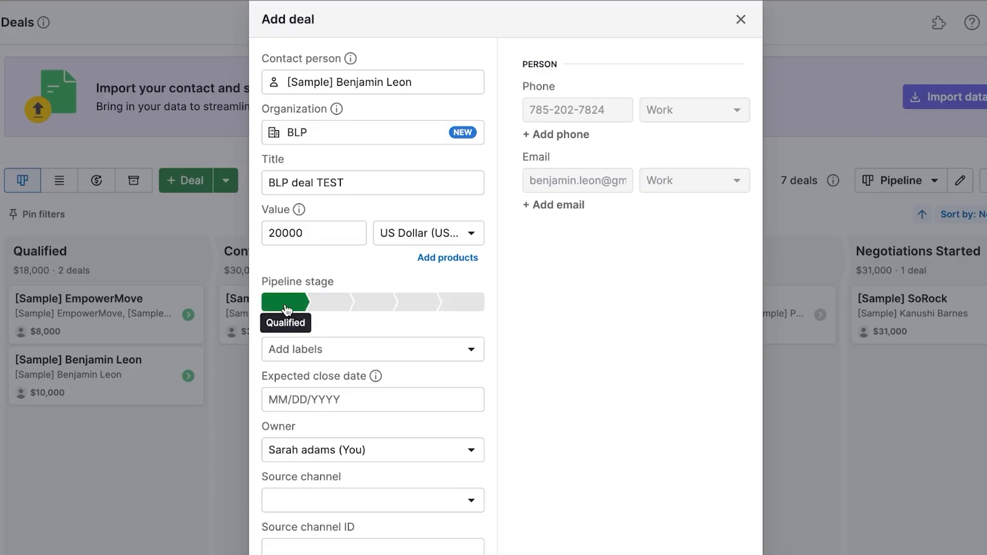
{"action": "left_click", "coordinate": [329, 308]}
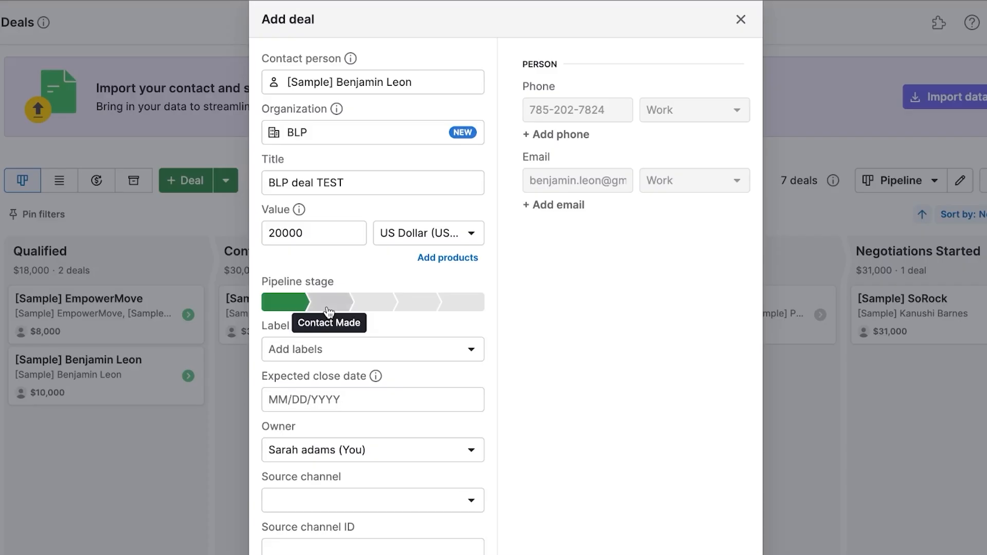
{"action": "left_click", "coordinate": [365, 308]}
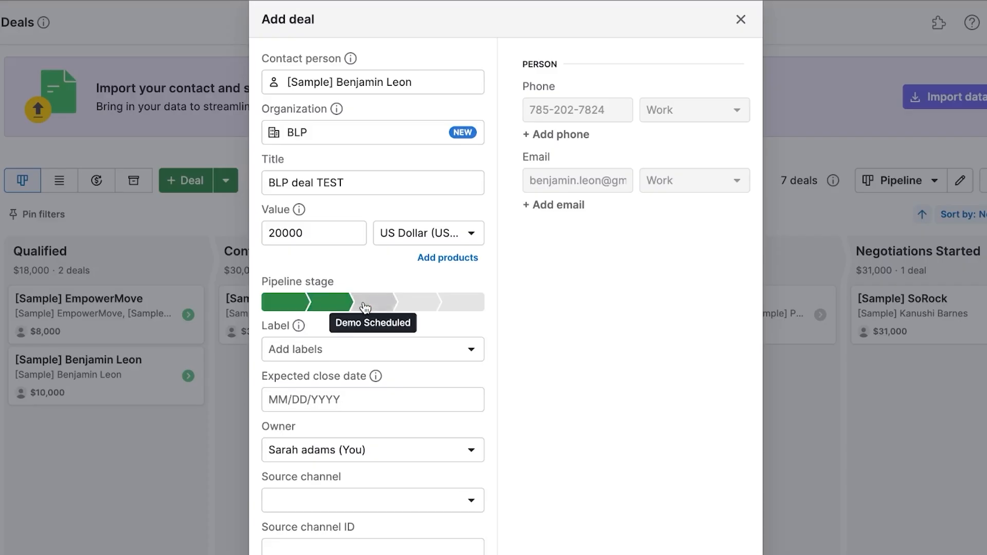
{"action": "left_click", "coordinate": [420, 308]}
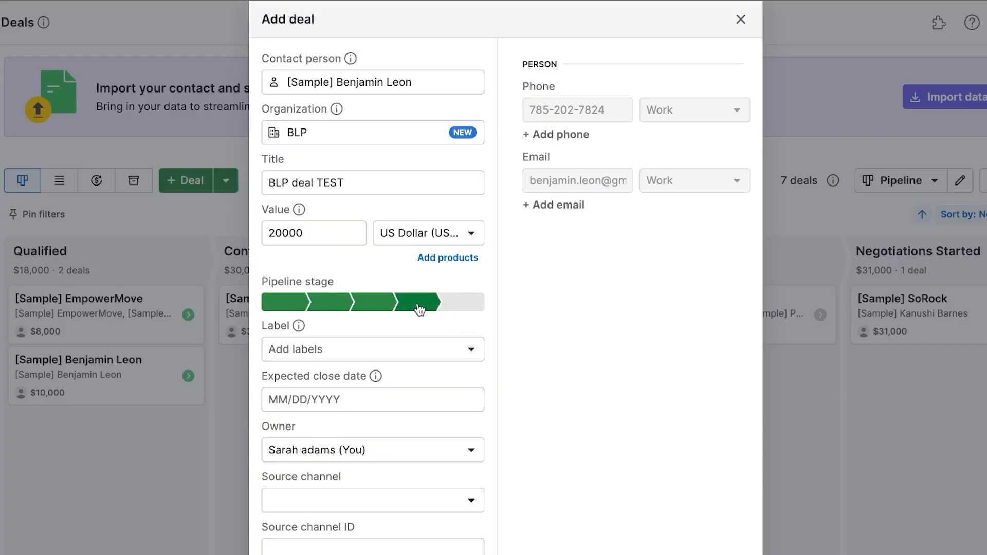
{"action": "left_click", "coordinate": [474, 308]}
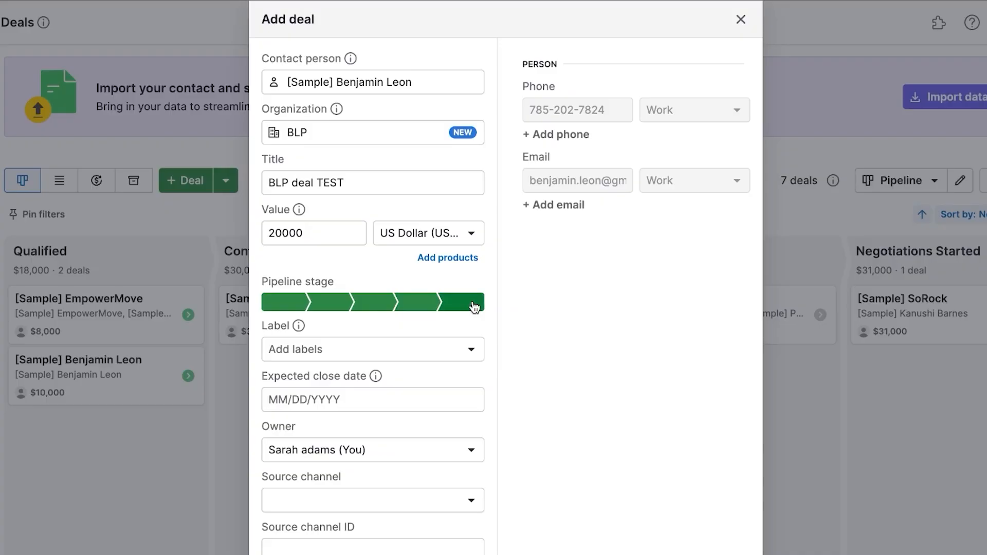
{"action": "left_click", "coordinate": [371, 305]}
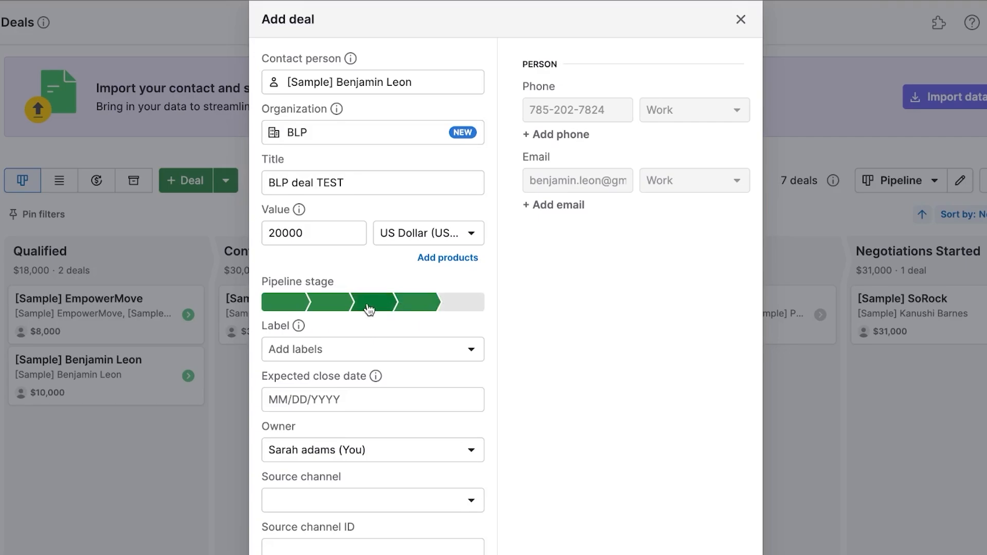
{"action": "left_click", "coordinate": [298, 308]}
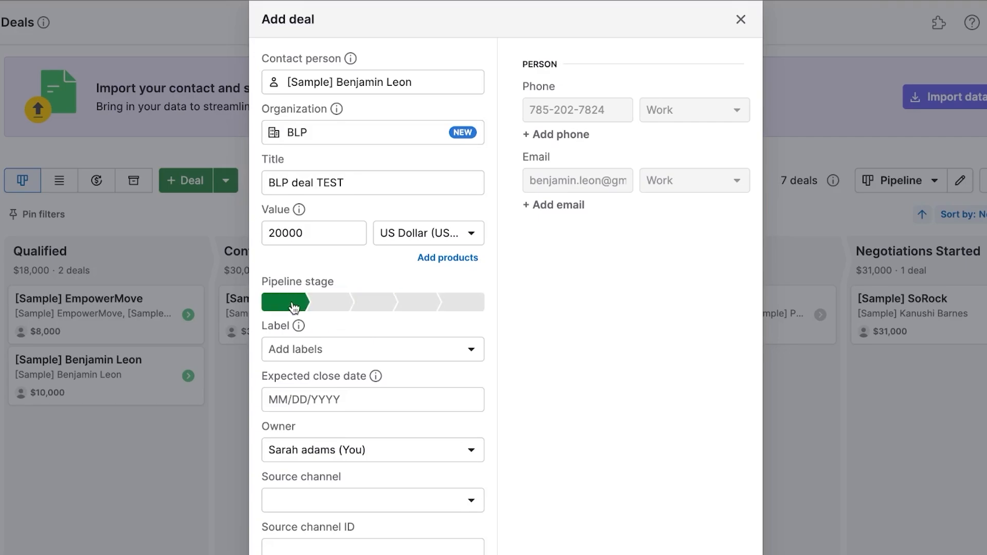
{"action": "left_click", "coordinate": [321, 354]}
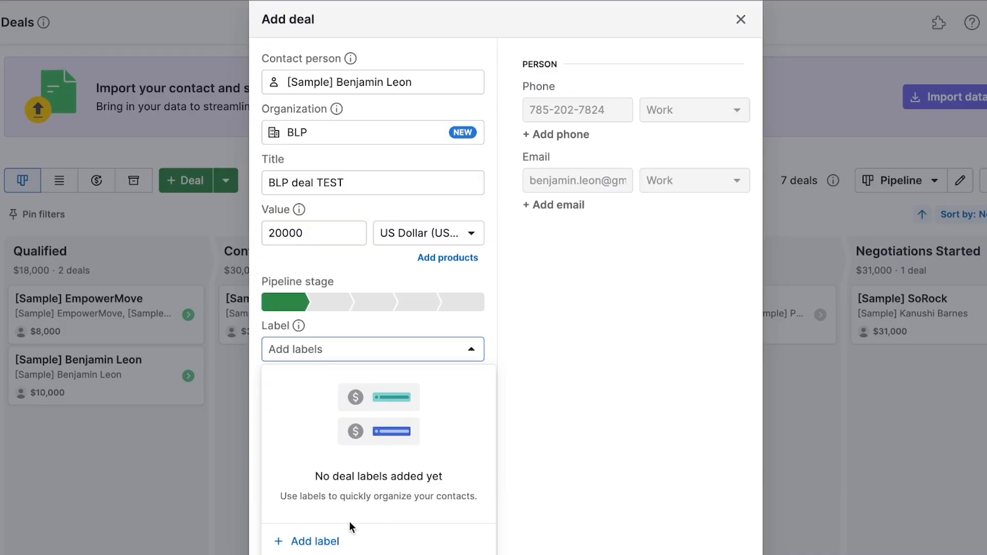
Create a new deal label named COLD.
{"action": "left_click", "coordinate": [317, 540]}
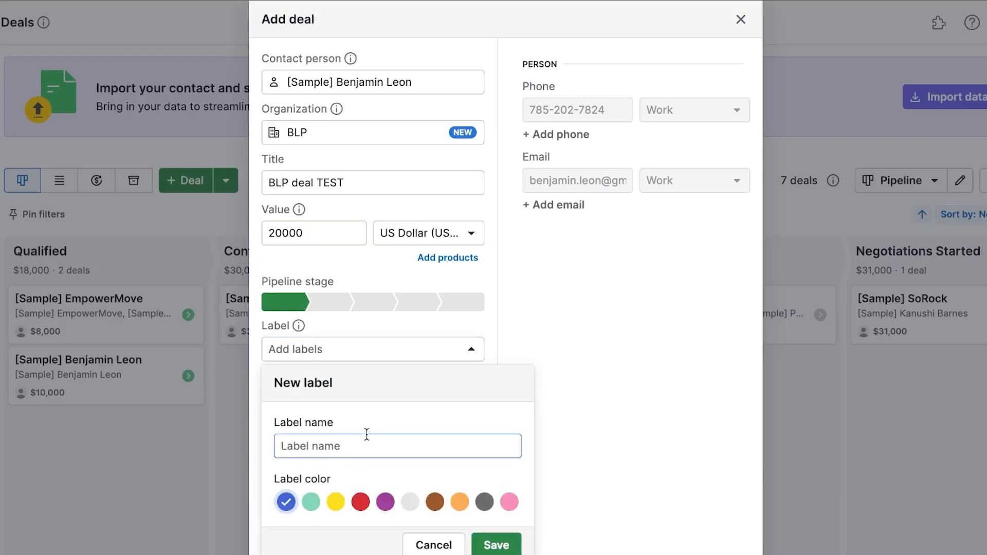
{"action": "type", "text": "COLD"}
{"action": "left_click", "coordinate": [495, 544]}
{"action": "scroll", "coordinate": [516, 427], "scroll_direction": "down", "scroll_amount": 1}
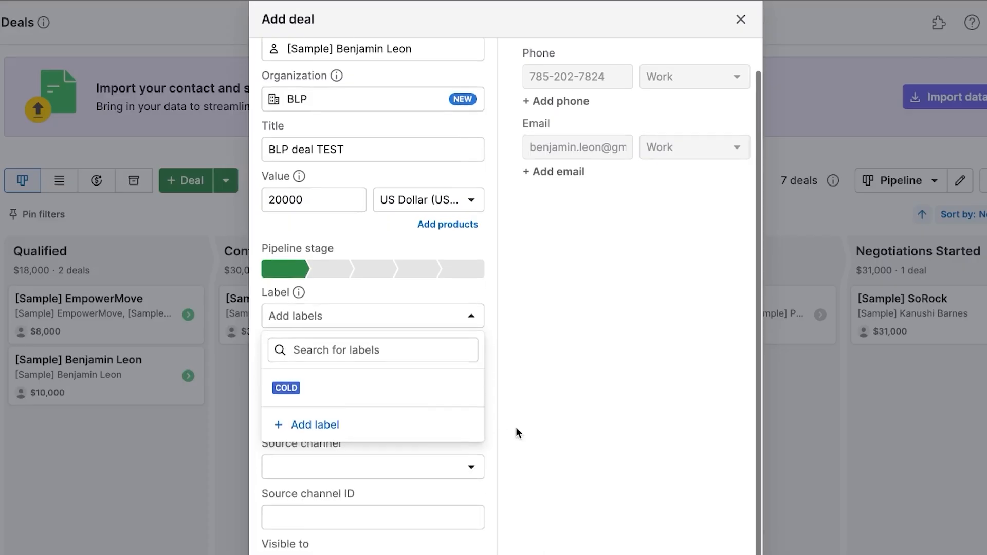
{"action": "left_click", "coordinate": [562, 410]}
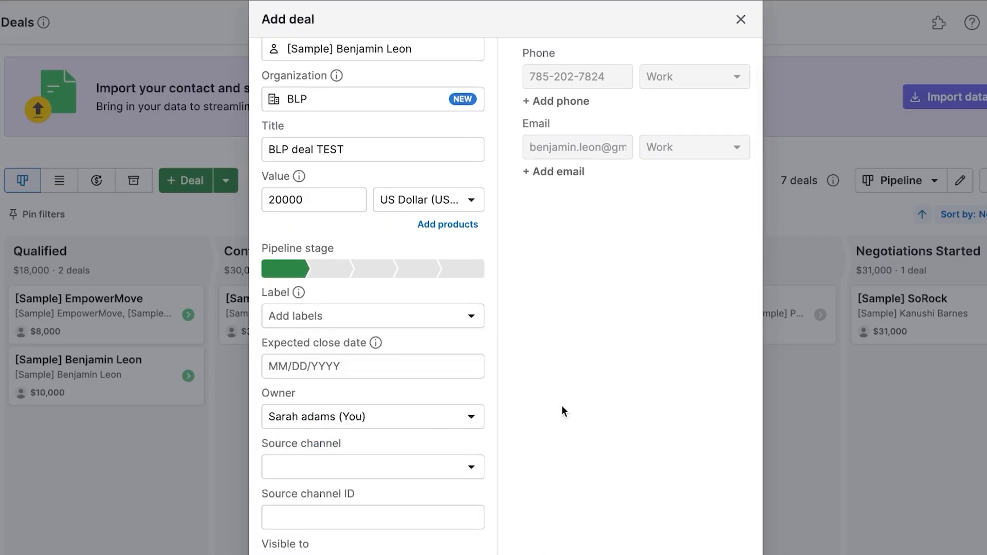
Set the deal's expected close date to April 20, 2025.
{"action": "left_click", "coordinate": [363, 364]}
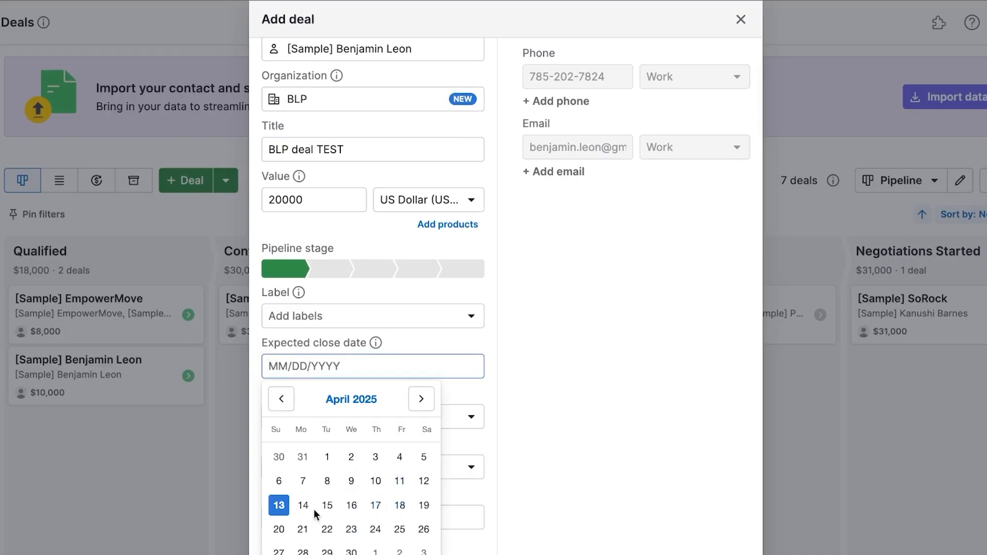
{"action": "left_click", "coordinate": [279, 530]}
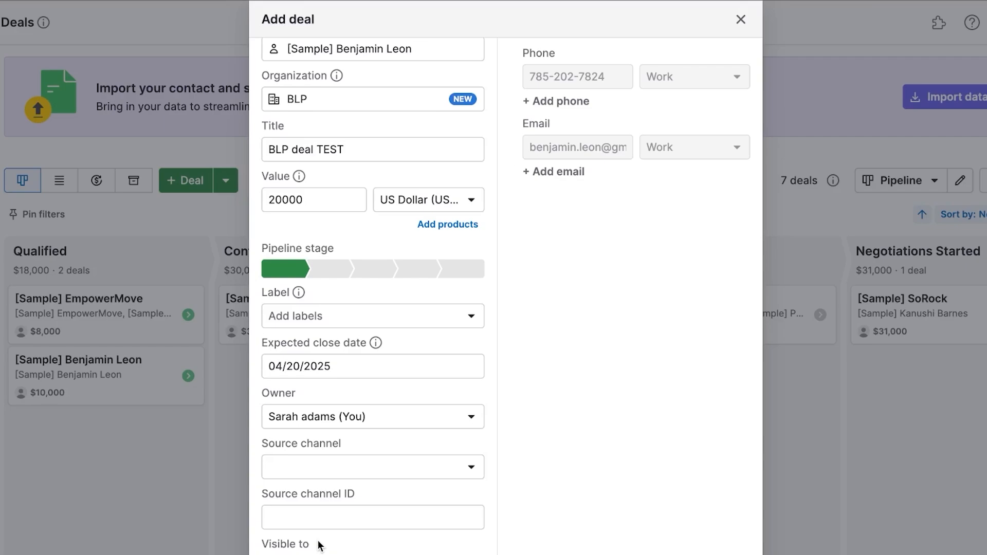
{"action": "scroll", "coordinate": [341, 360], "scroll_direction": "up", "scroll_amount": 1}
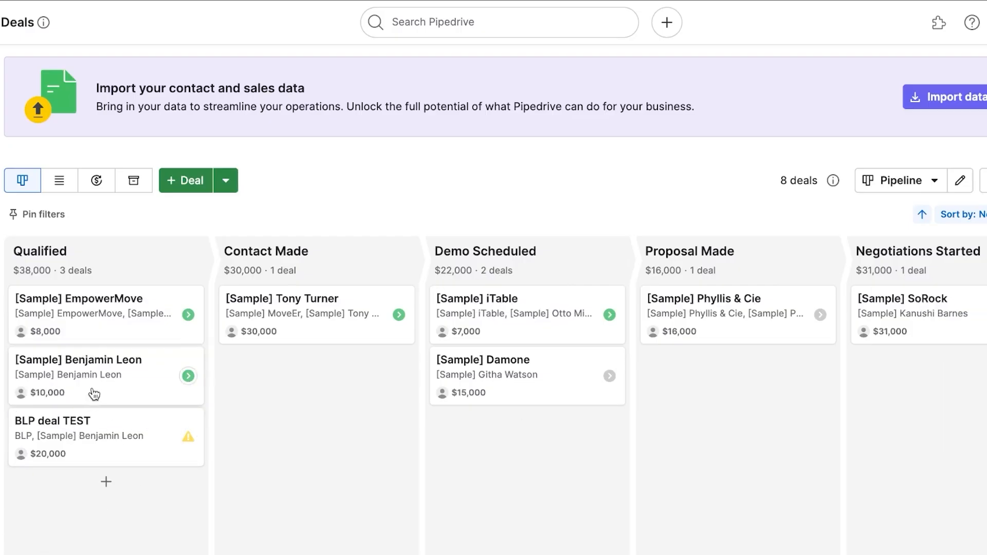
Drag the sample contact's $10,000 deal card from Qualified into Demo Scheduled.
{"action": "left_click_drag", "start_coordinate": [125, 393], "coordinate": [519, 440]}
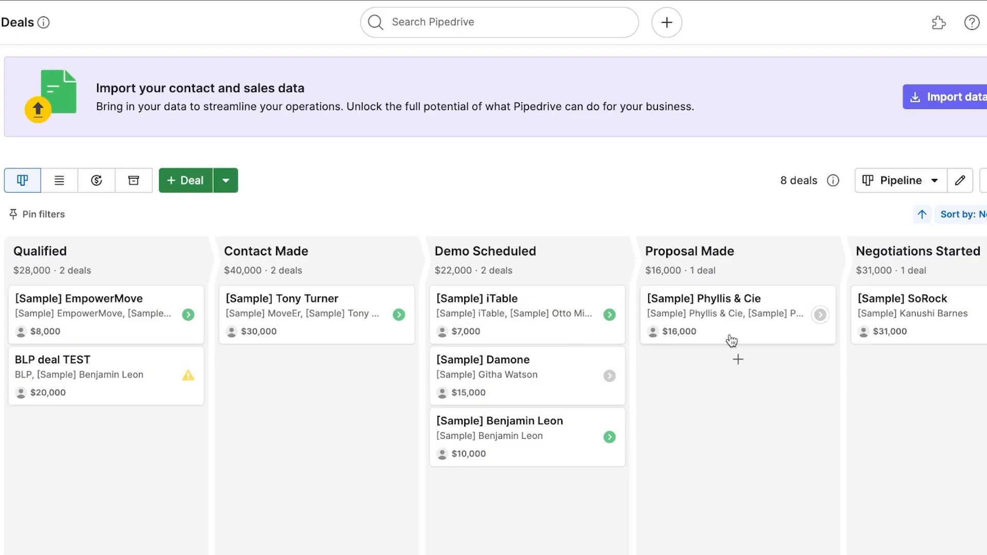
Cancel a new Proposal Made deal, dismiss the import-data banner, and open pipeline options.
{"action": "left_click", "coordinate": [737, 362]}
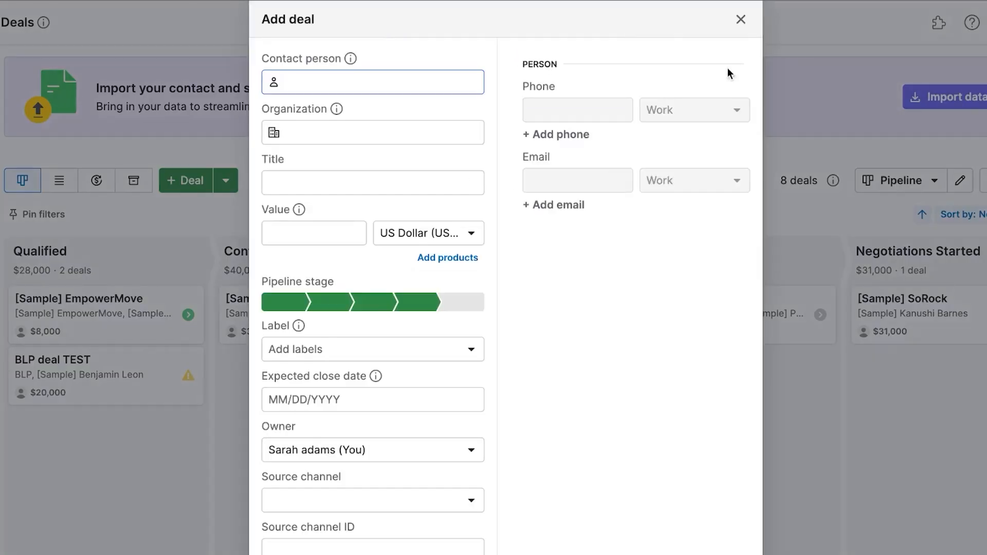
{"action": "left_click", "coordinate": [740, 21]}
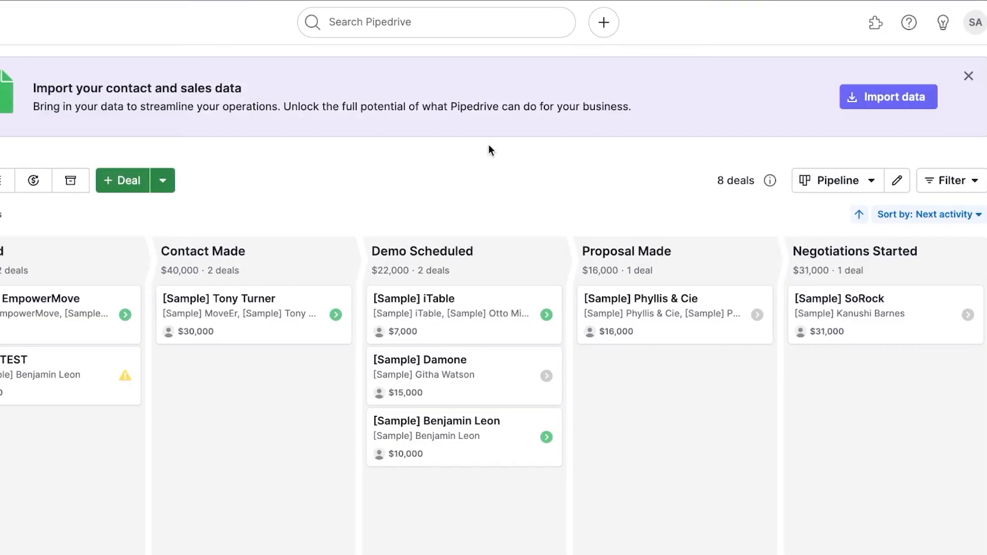
{"action": "left_click", "coordinate": [961, 77]}
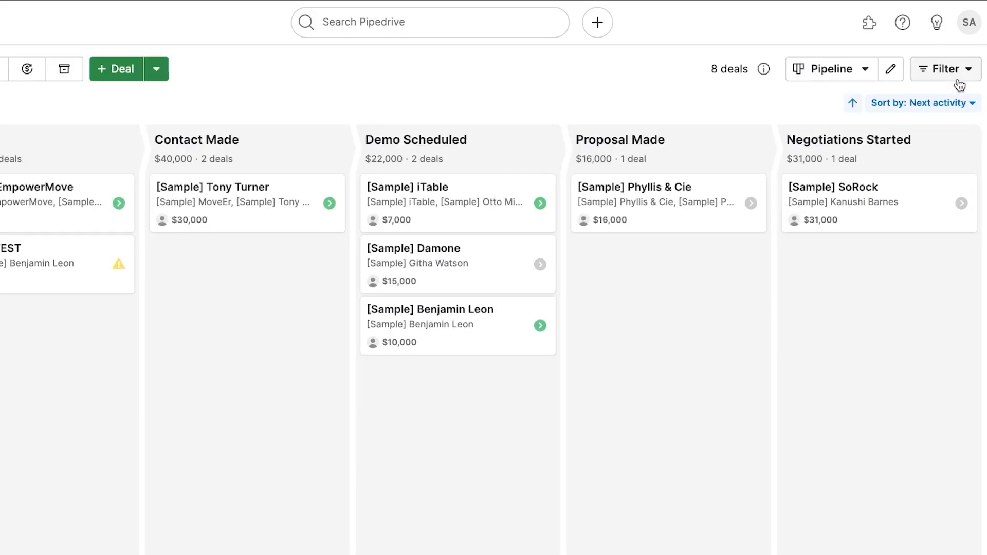
{"action": "left_click", "coordinate": [156, 69]}
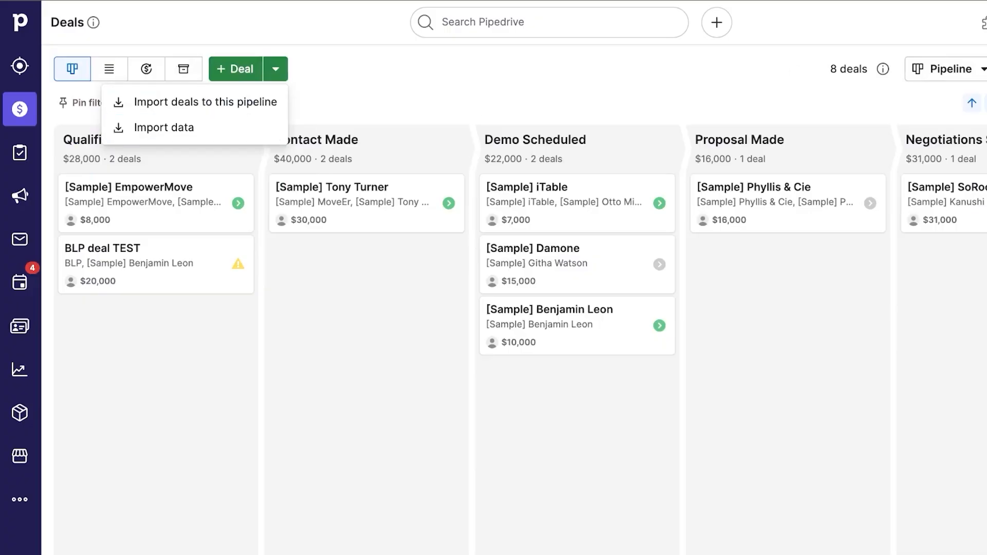
{"action": "left_click", "coordinate": [979, 69]}
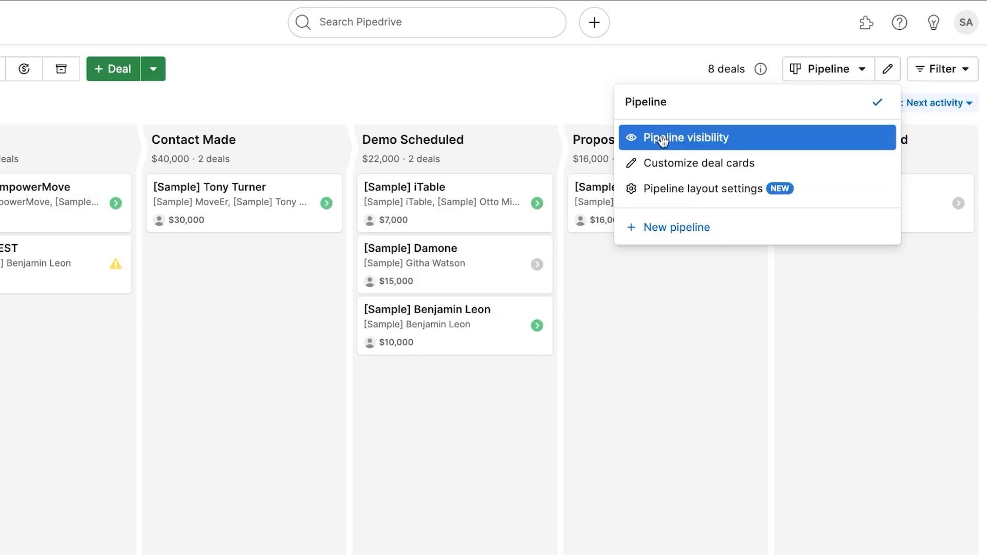
In Customize deal cards, check Product amount and save the card field changes.
{"action": "left_click", "coordinate": [671, 165]}
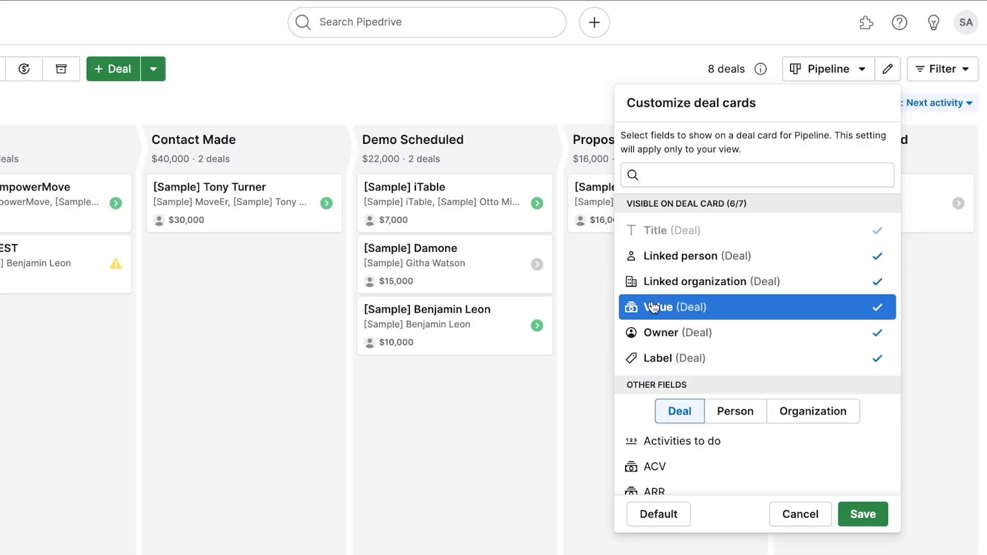
{"action": "scroll", "coordinate": [649, 308], "scroll_direction": "down", "scroll_amount": 5}
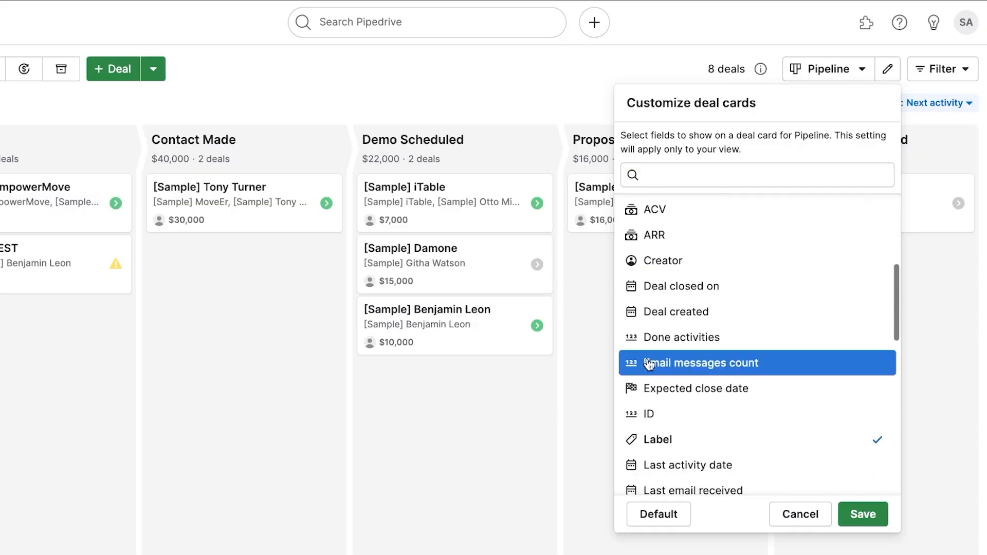
{"action": "scroll", "coordinate": [622, 365], "scroll_direction": "down", "scroll_amount": 3}
{"action": "scroll", "coordinate": [622, 365], "scroll_direction": "up", "scroll_amount": 8}
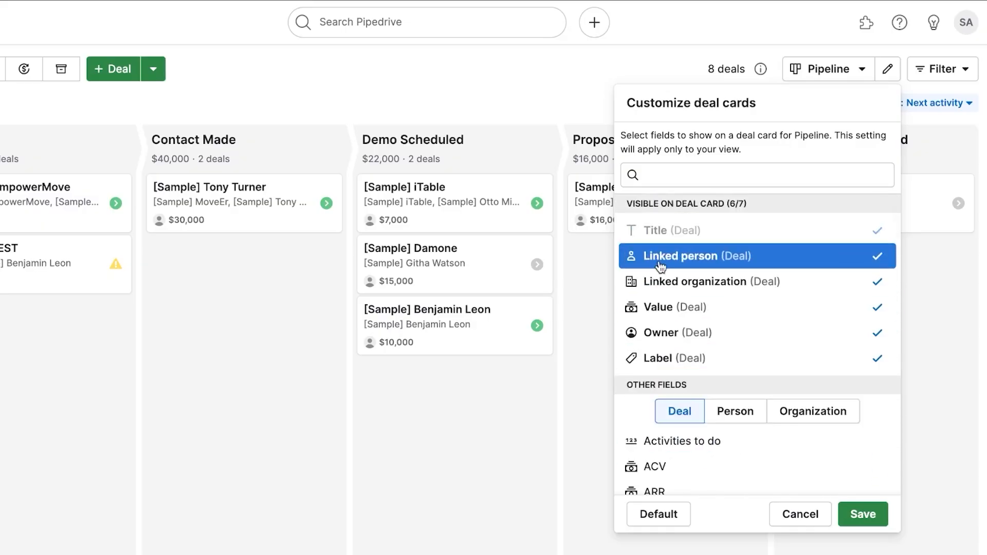
{"action": "scroll", "coordinate": [654, 311], "scroll_direction": "down", "scroll_amount": 8}
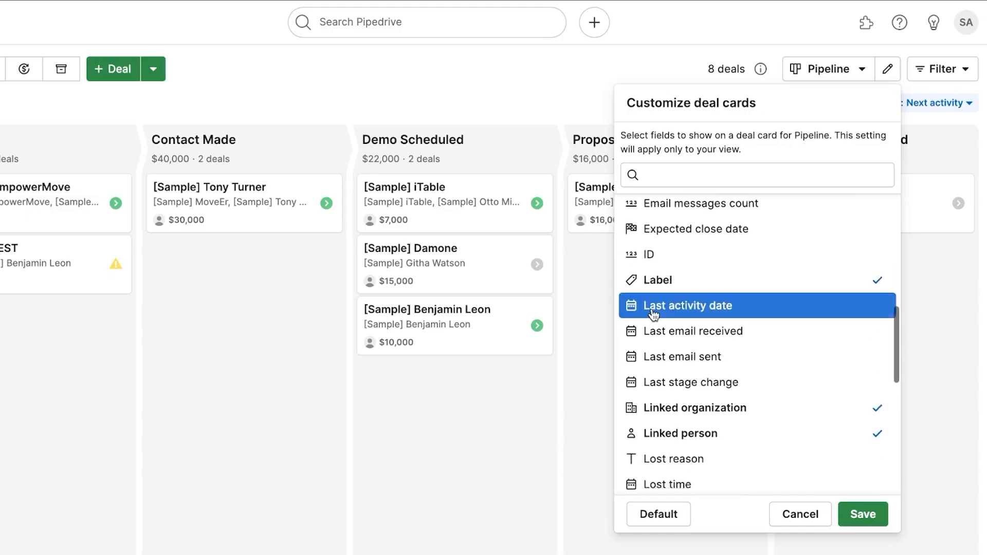
{"action": "scroll", "coordinate": [653, 315], "scroll_direction": "down", "scroll_amount": 6}
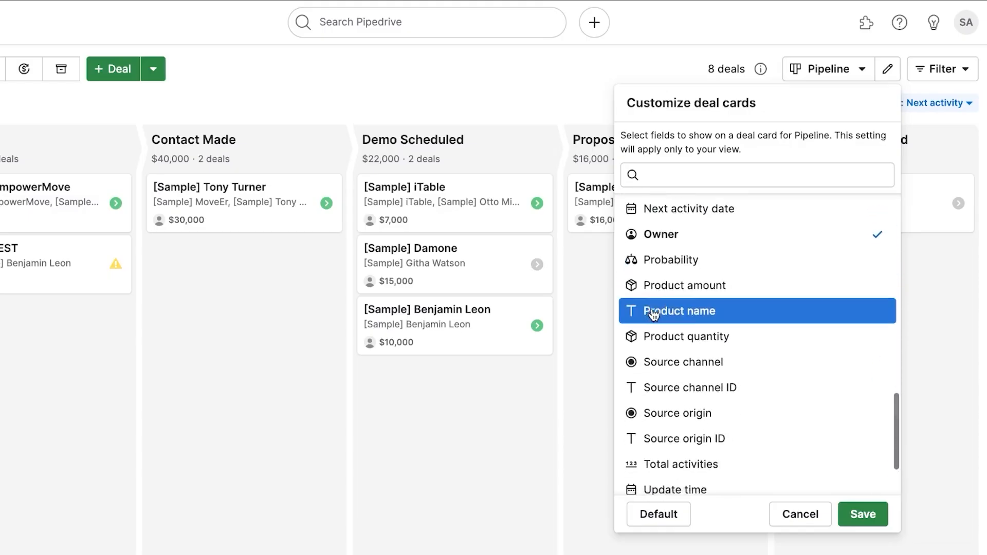
{"action": "scroll", "coordinate": [653, 314], "scroll_direction": "down", "scroll_amount": 2}
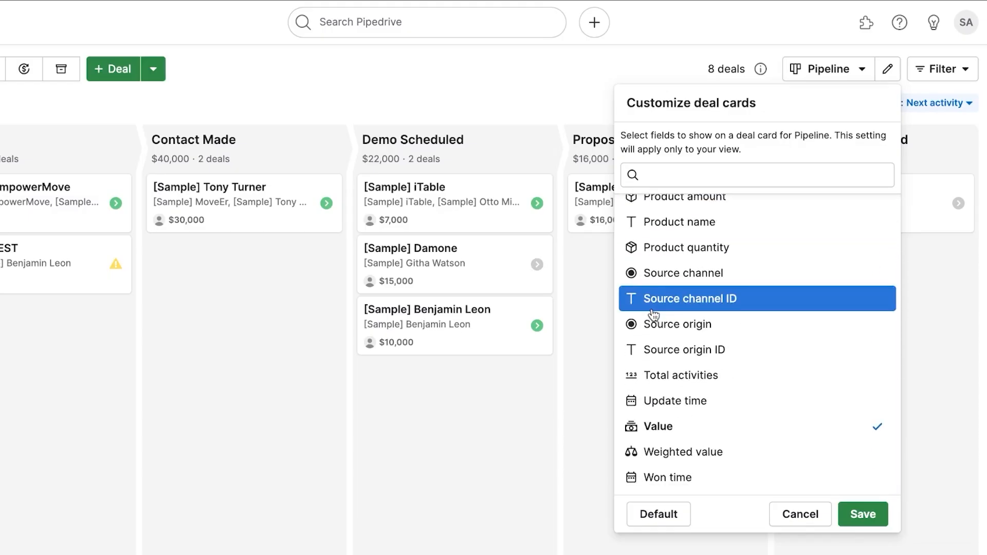
{"action": "scroll", "coordinate": [653, 314], "scroll_direction": "up", "scroll_amount": 4}
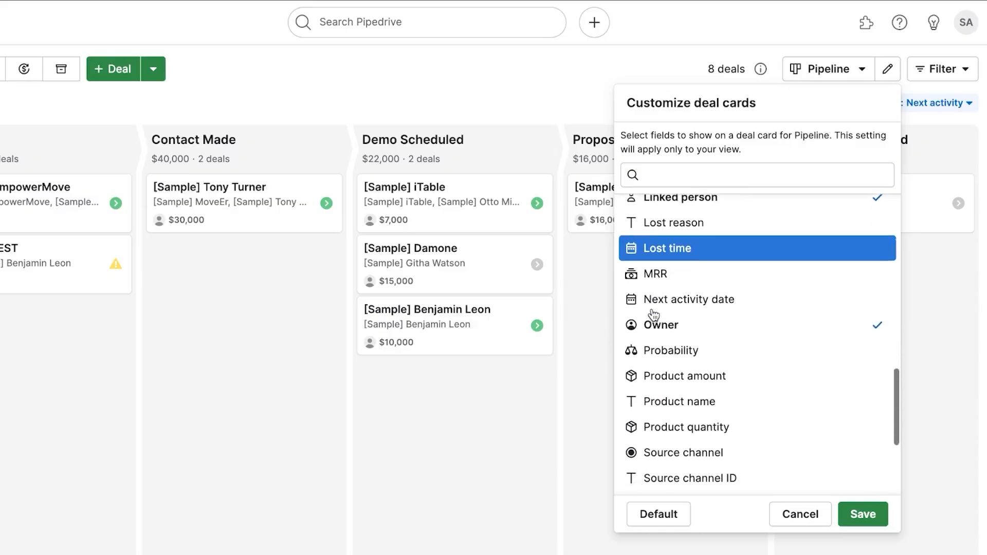
{"action": "left_click", "coordinate": [673, 376]}
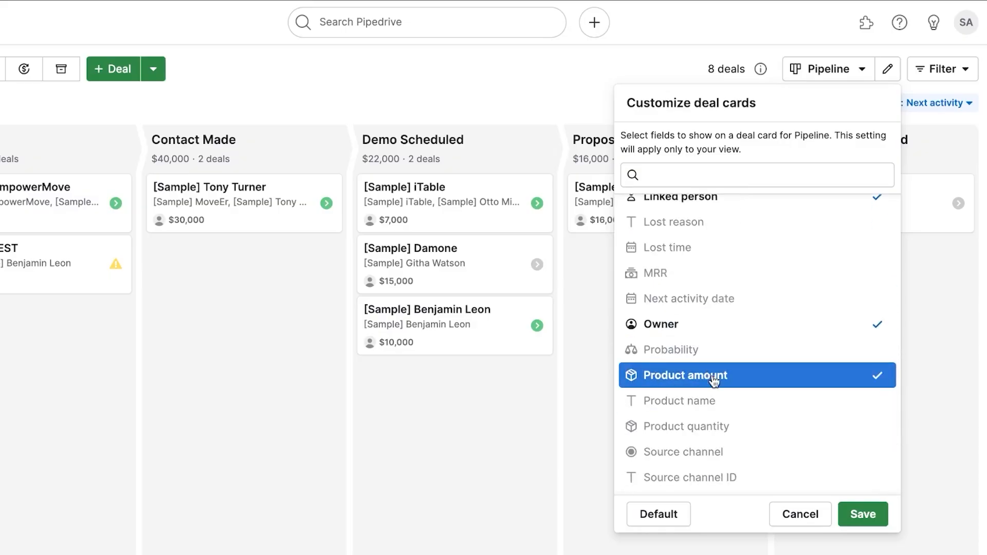
{"action": "left_click", "coordinate": [864, 512]}
{"action": "left_click", "coordinate": [833, 69]}
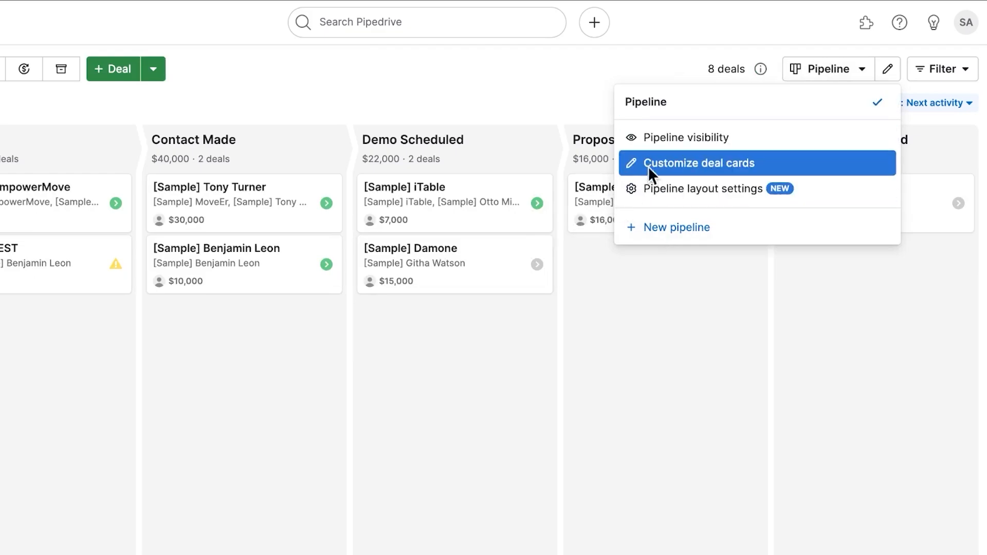
{"action": "left_click", "coordinate": [440, 82]}
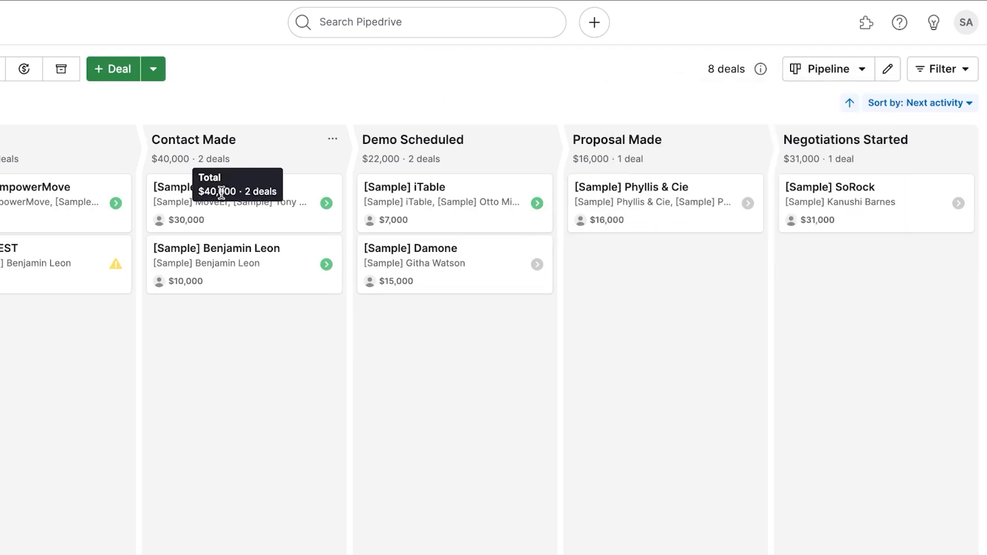
{"action": "left_click", "coordinate": [265, 263]}
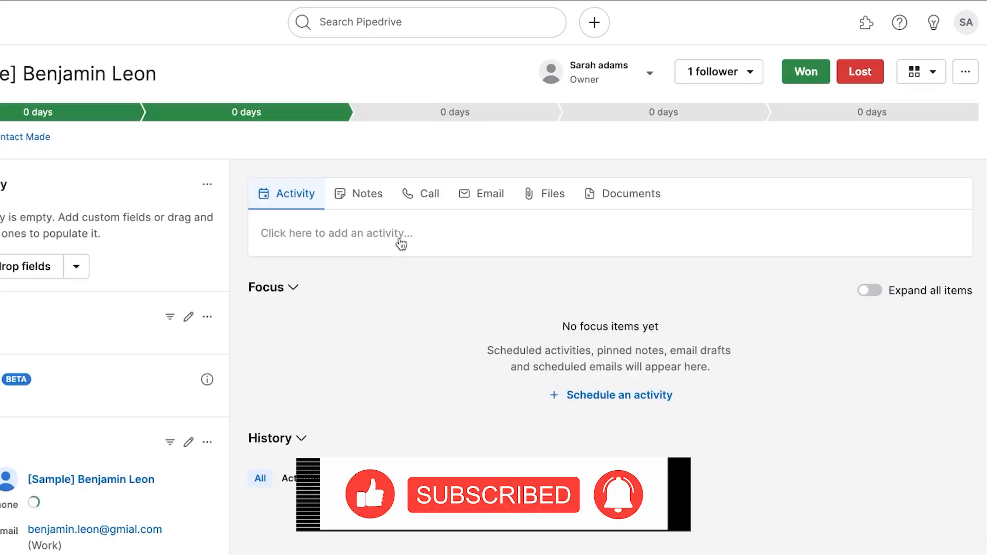
{"action": "scroll", "coordinate": [399, 240], "scroll_direction": "down", "scroll_amount": 1}
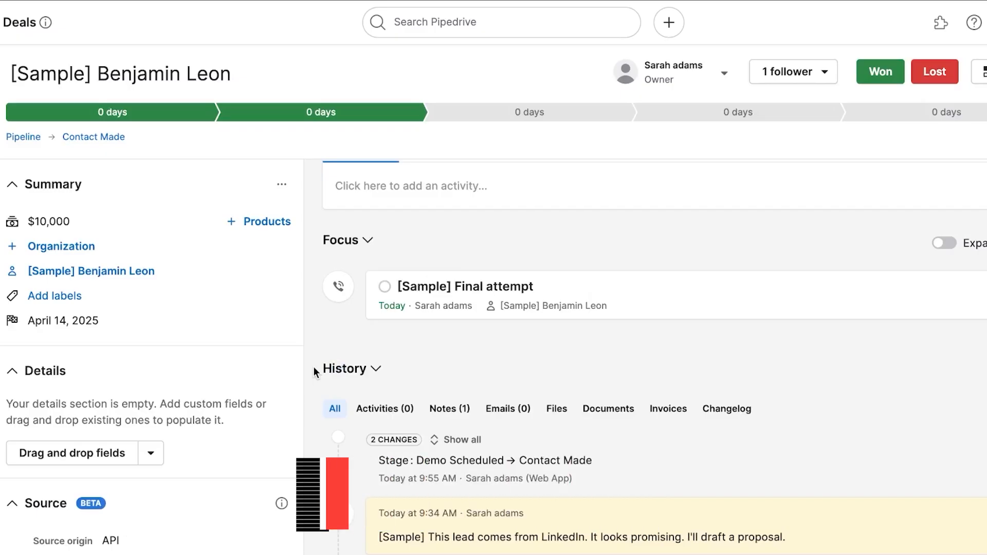
{"action": "scroll", "coordinate": [147, 233], "scroll_direction": "down", "scroll_amount": 10}
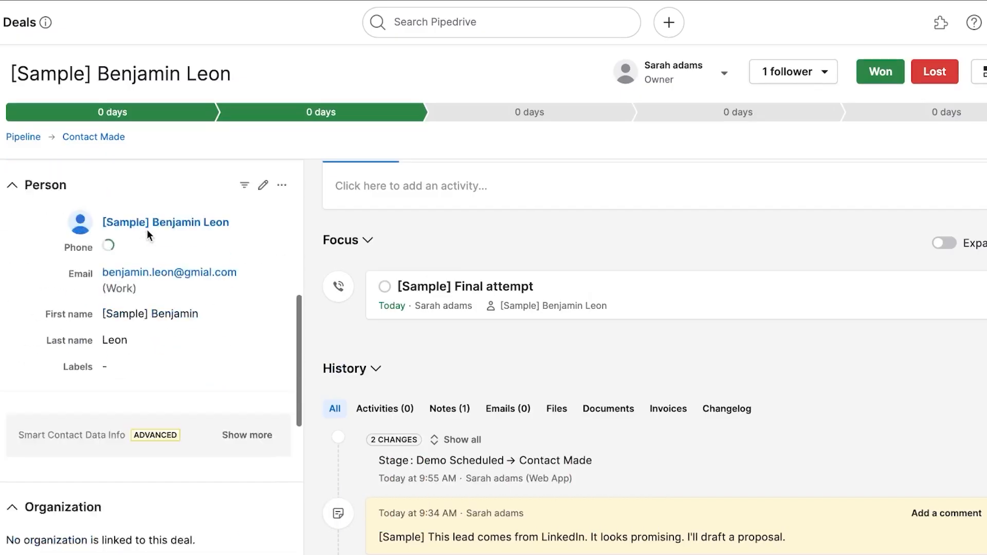
{"action": "scroll", "coordinate": [148, 232], "scroll_direction": "down", "scroll_amount": 6}
{"action": "scroll", "coordinate": [148, 232], "scroll_direction": "up", "scroll_amount": 3}
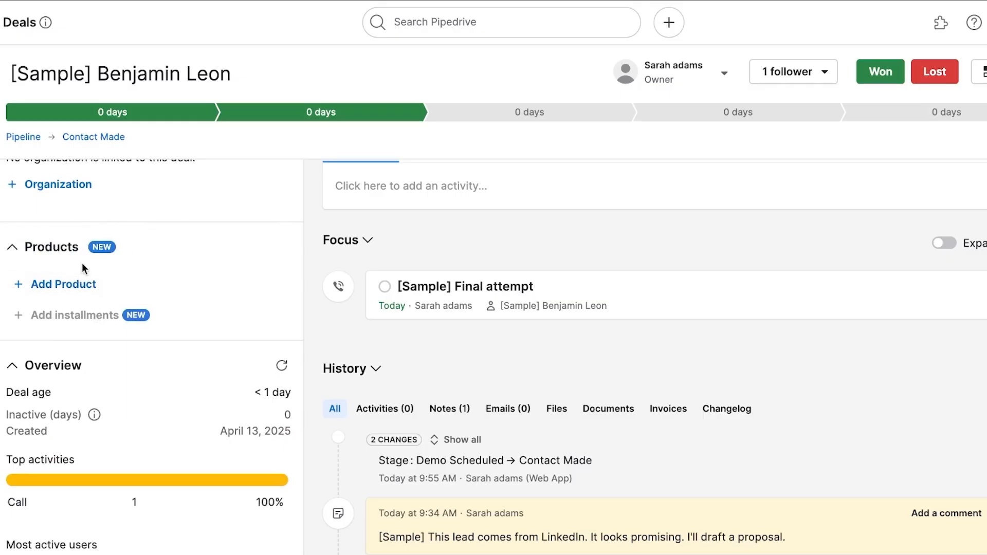
{"action": "scroll", "coordinate": [291, 229], "scroll_direction": "down", "scroll_amount": 5}
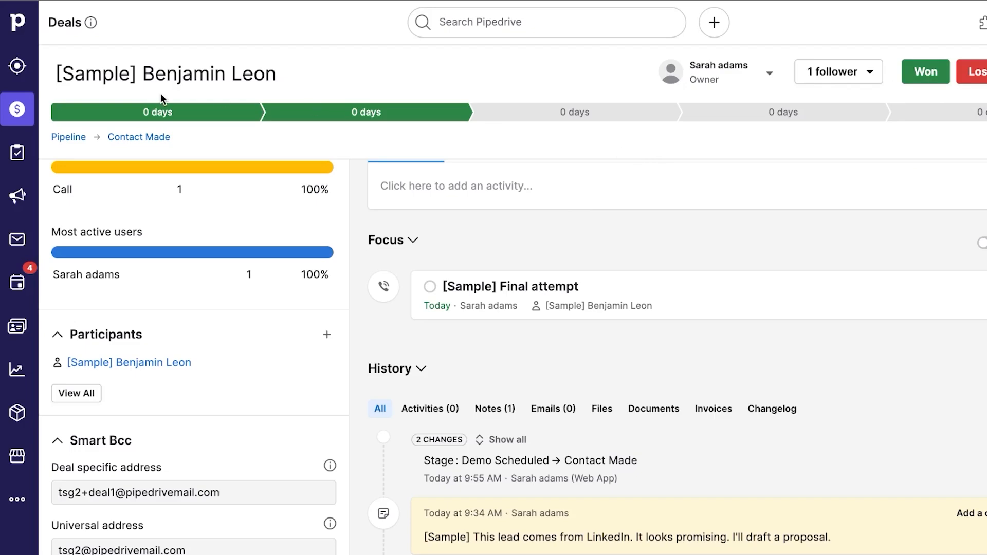
{"action": "left_click", "coordinate": [12, 122]}
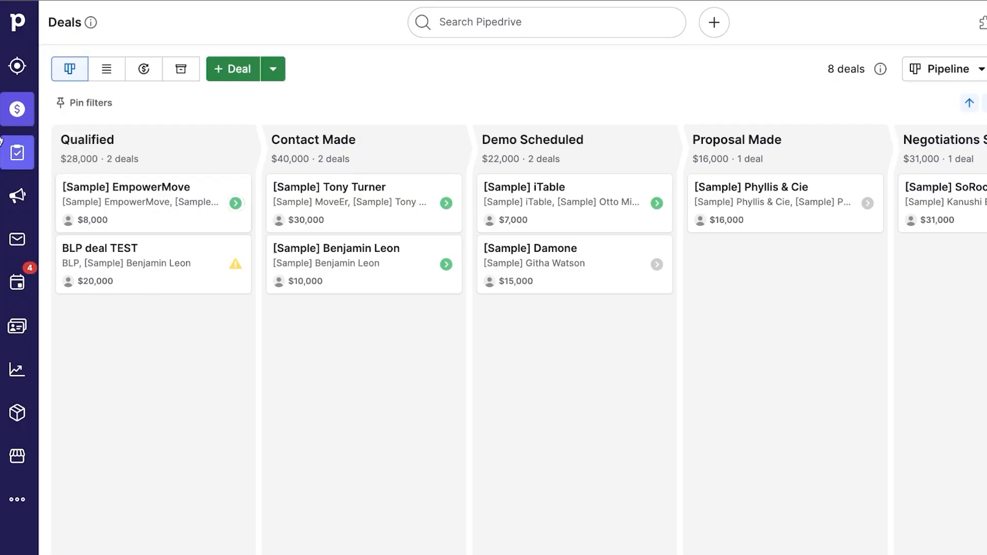
Open the Projects section and review its add-on overview.
{"action": "left_click", "coordinate": [17, 153]}
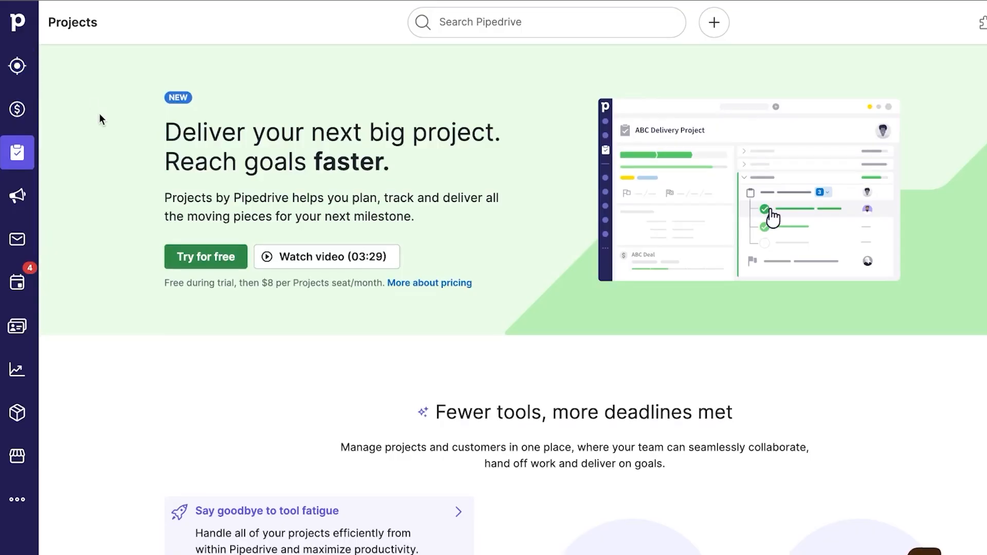
{"action": "scroll", "coordinate": [100, 115], "scroll_direction": "down", "scroll_amount": 10}
{"action": "scroll", "coordinate": [99, 116], "scroll_direction": "up", "scroll_amount": 5}
{"action": "scroll", "coordinate": [100, 117], "scroll_direction": "up", "scroll_amount": 3}
{"action": "scroll", "coordinate": [388, 213], "scroll_direction": "down", "scroll_amount": 9}
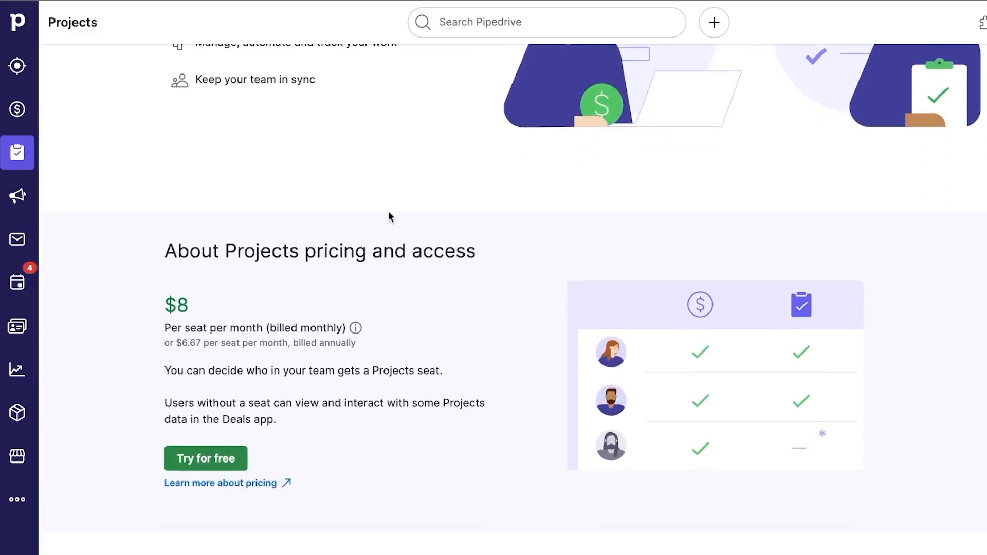
{"action": "scroll", "coordinate": [389, 212], "scroll_direction": "down", "scroll_amount": 3}
{"action": "scroll", "coordinate": [388, 211], "scroll_direction": "up", "scroll_amount": 12}
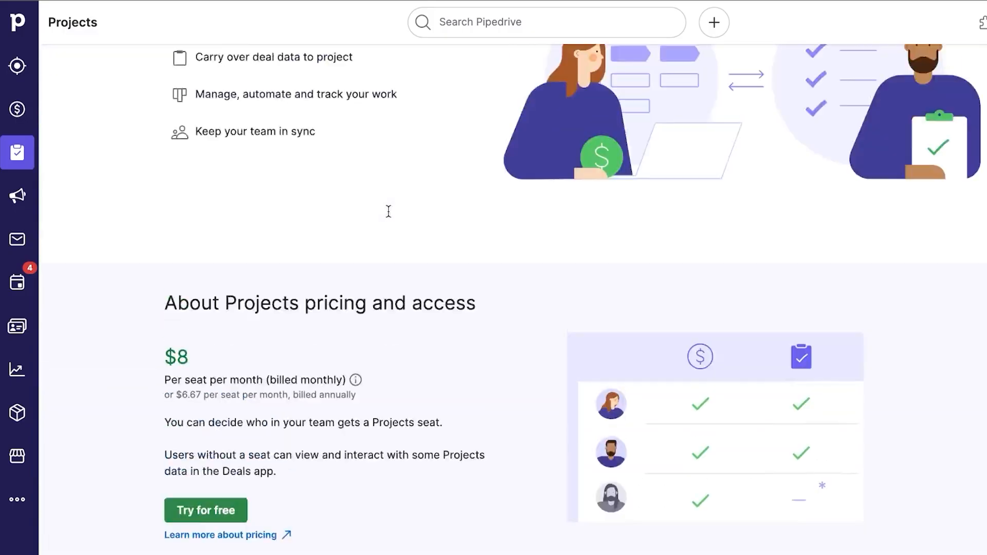
{"action": "scroll", "coordinate": [461, 255], "scroll_direction": "down", "scroll_amount": 2}
{"action": "scroll", "coordinate": [462, 257], "scroll_direction": "down", "scroll_amount": 5}
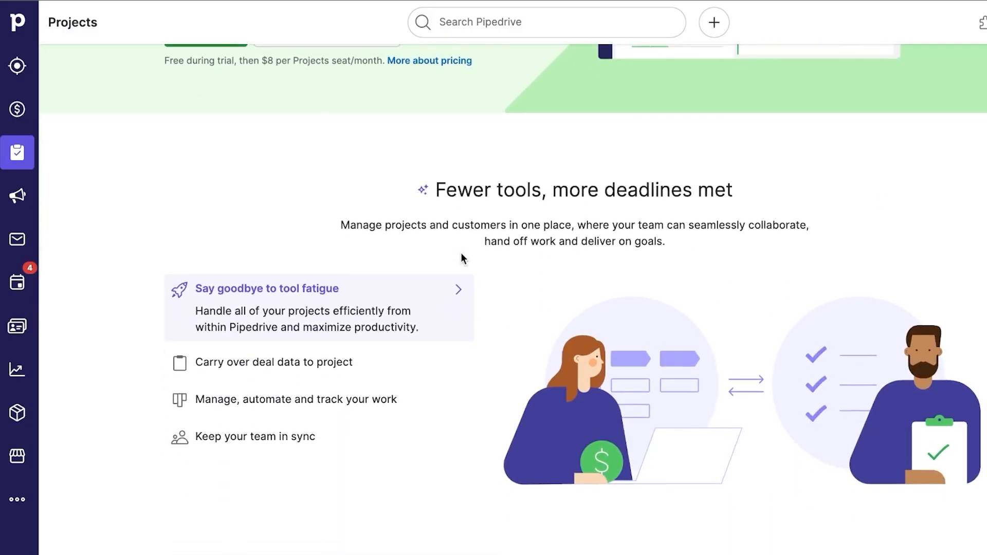
{"action": "scroll", "coordinate": [462, 257], "scroll_direction": "up", "scroll_amount": 1}
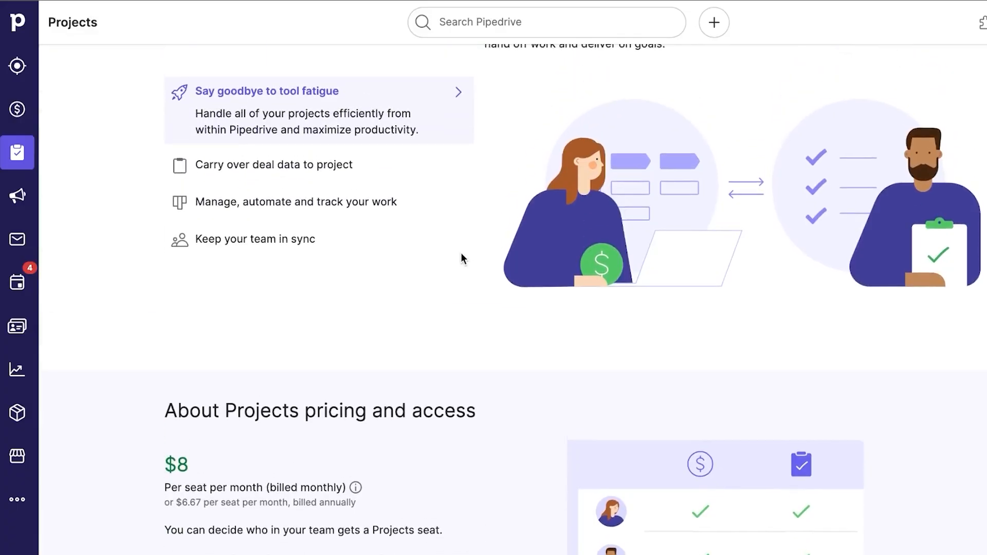
{"action": "scroll", "coordinate": [462, 257], "scroll_direction": "down", "scroll_amount": 1}
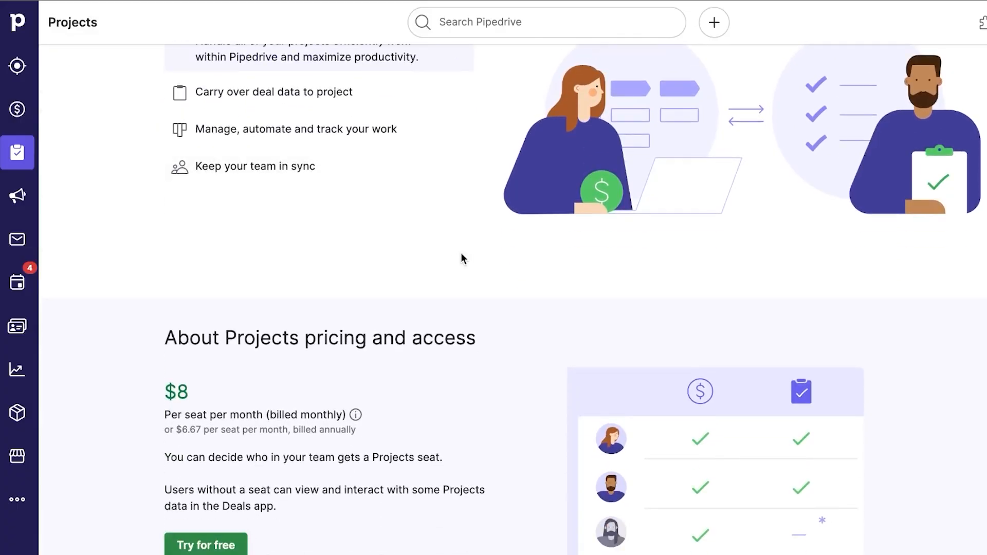
{"action": "scroll", "coordinate": [462, 257], "scroll_direction": "down", "scroll_amount": 4}
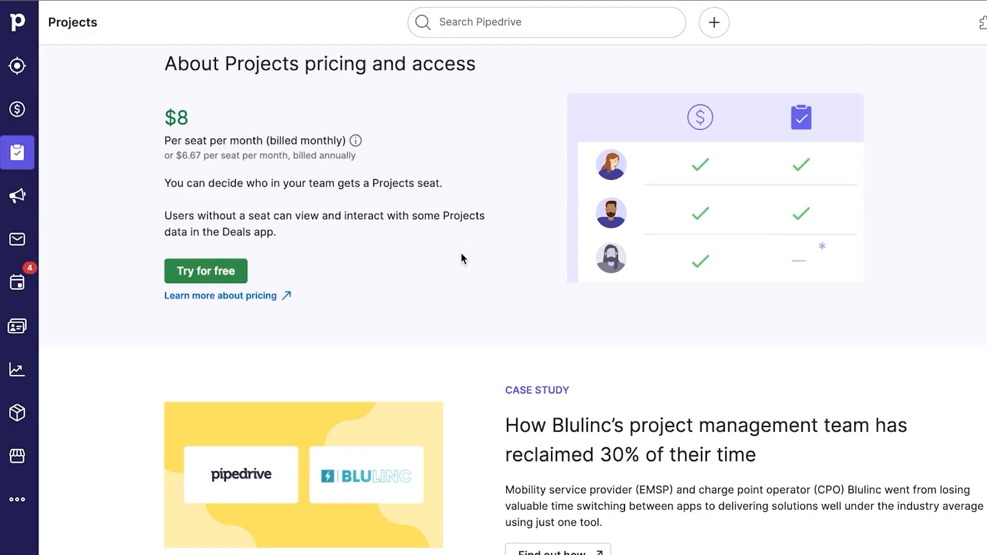
{"action": "scroll", "coordinate": [461, 257], "scroll_direction": "up", "scroll_amount": 2}
{"action": "scroll", "coordinate": [461, 257], "scroll_direction": "down", "scroll_amount": 1}
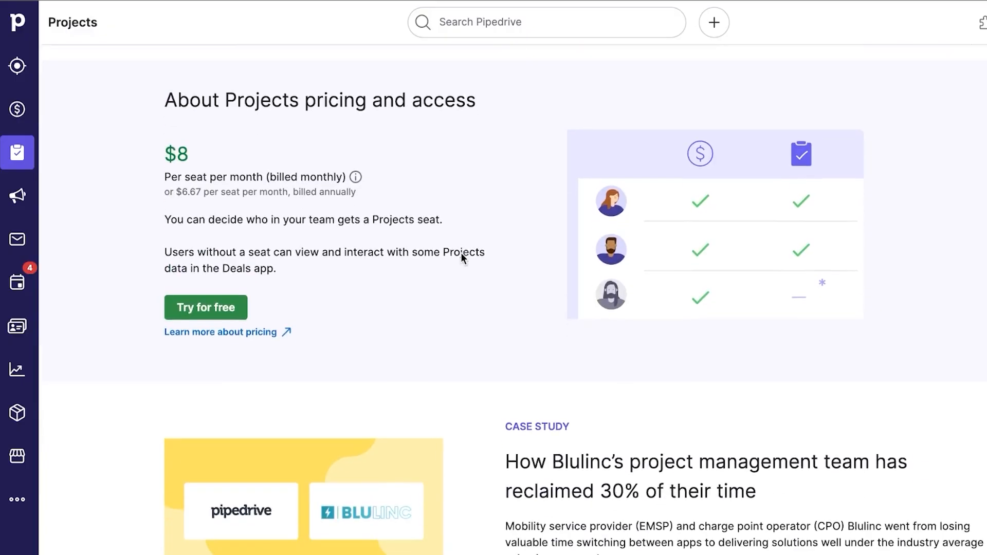
Start the free Projects trial with default phase names and activate it for the team.
{"action": "left_click", "coordinate": [211, 309]}
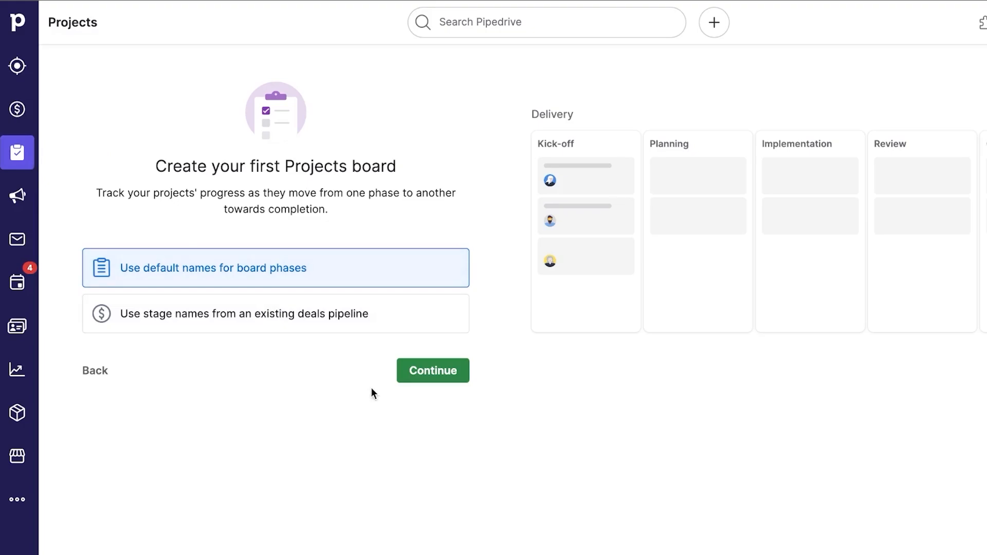
{"action": "left_click", "coordinate": [456, 373]}
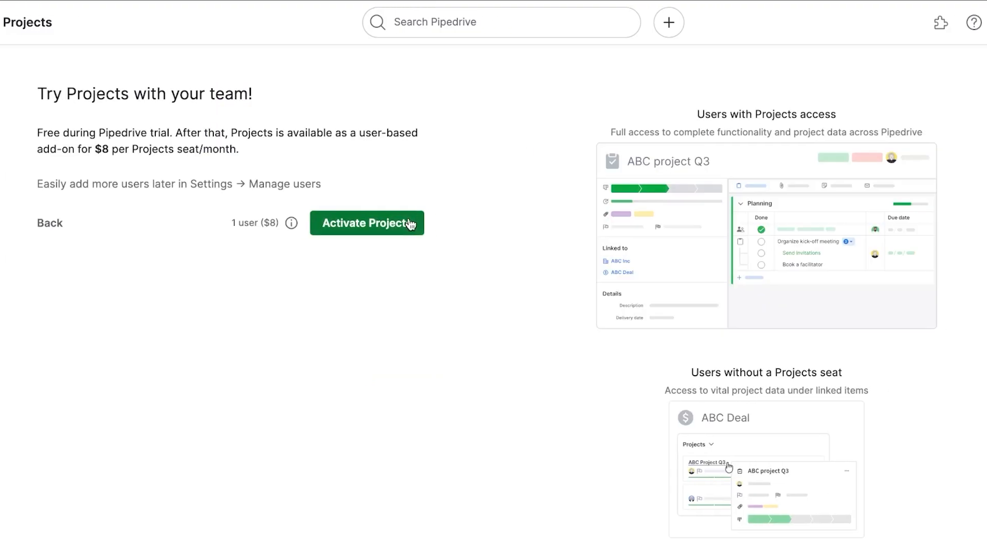
{"action": "left_click", "coordinate": [410, 224]}
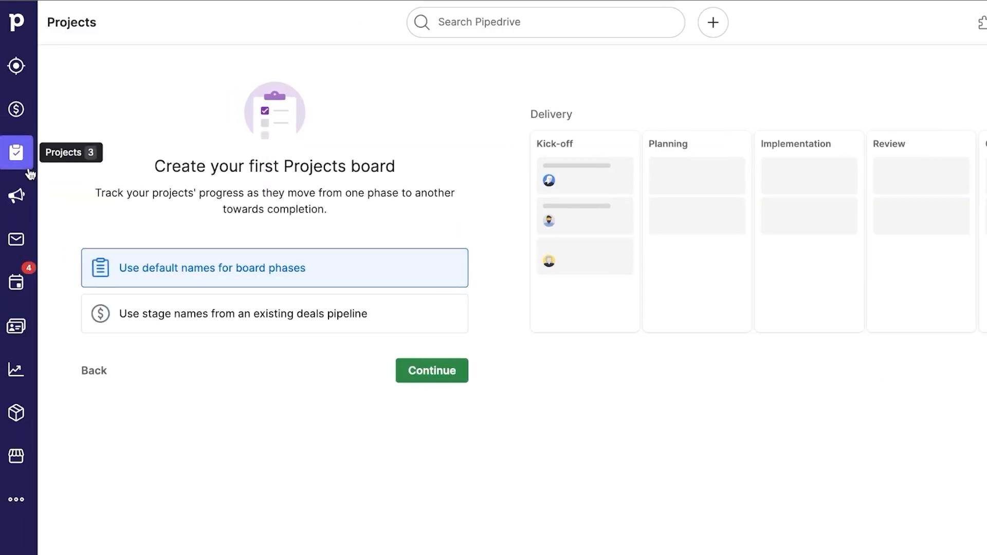
Go to the Leads inbox, then open the Campaigns add-on introduction page.
{"action": "left_click", "coordinate": [12, 68]}
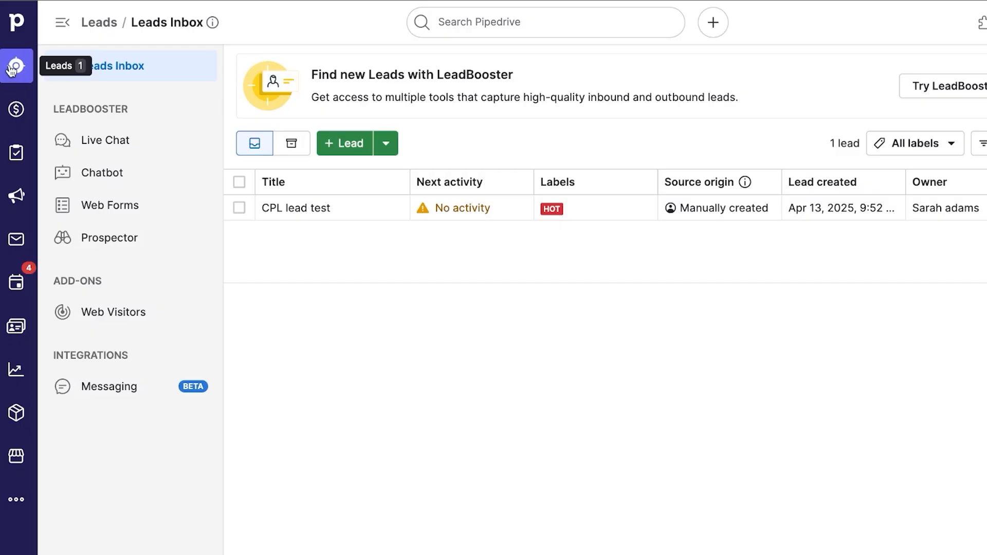
{"action": "left_click", "coordinate": [23, 199]}
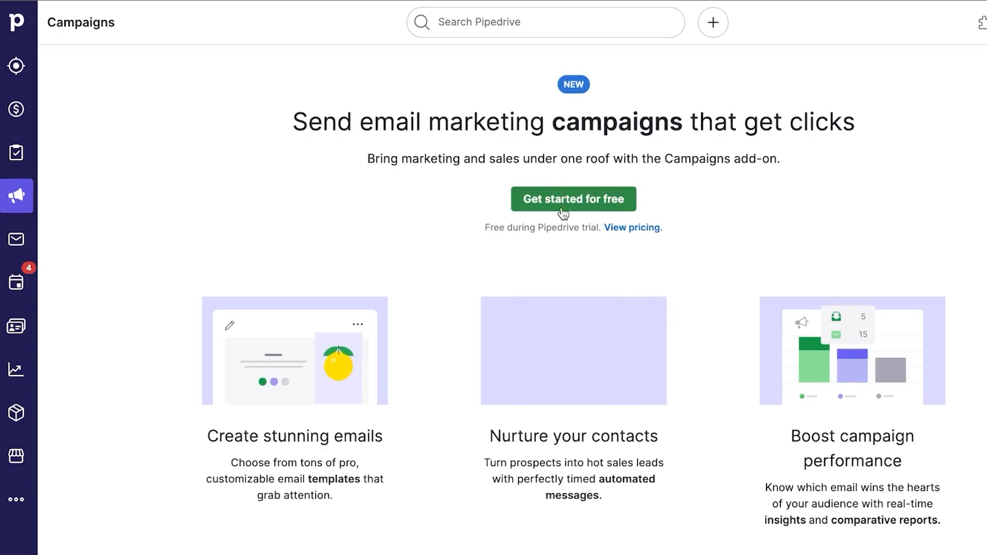
Activate the Campaigns free trial, then add an email campaign and title it 'TEST'.
{"action": "left_click", "coordinate": [476, 201]}
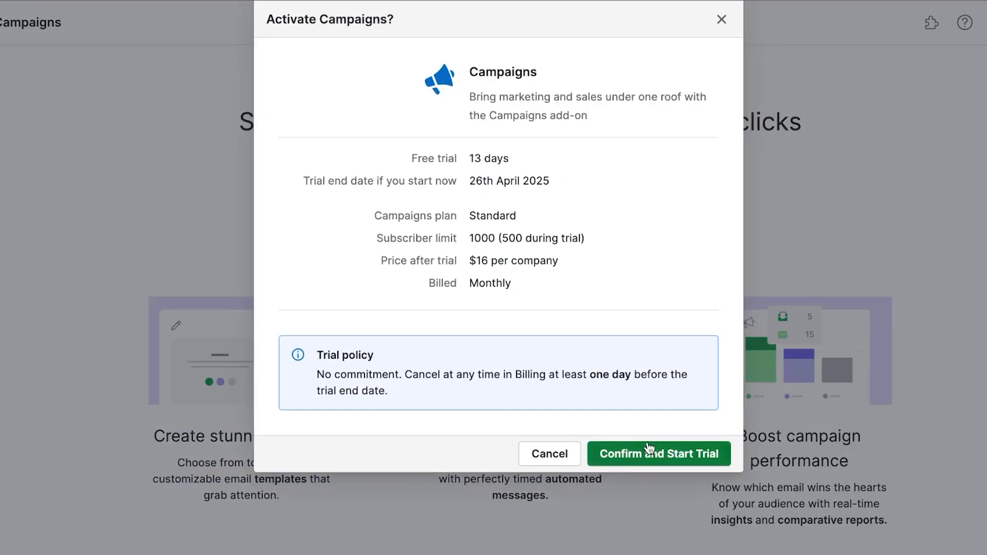
{"action": "left_click", "coordinate": [660, 453]}
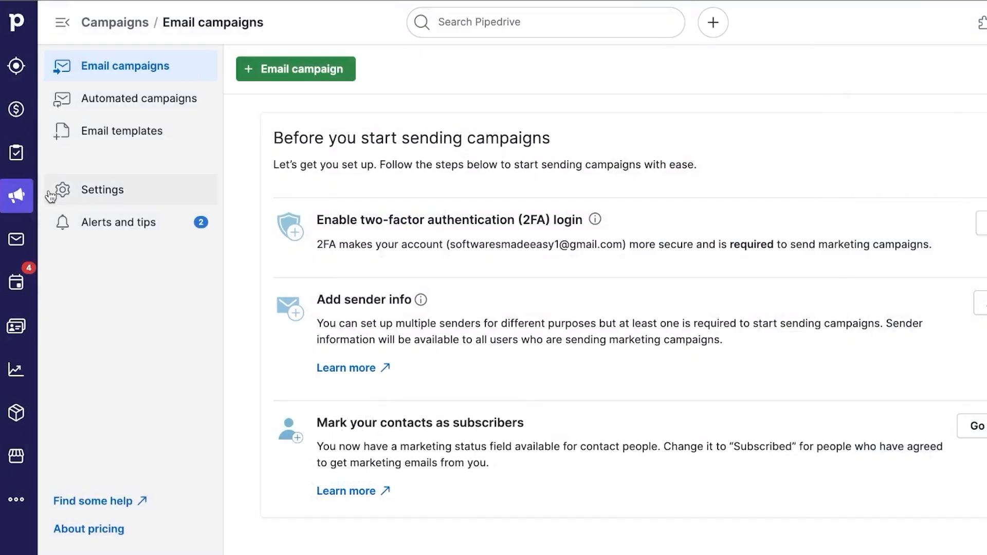
{"action": "left_click", "coordinate": [284, 70]}
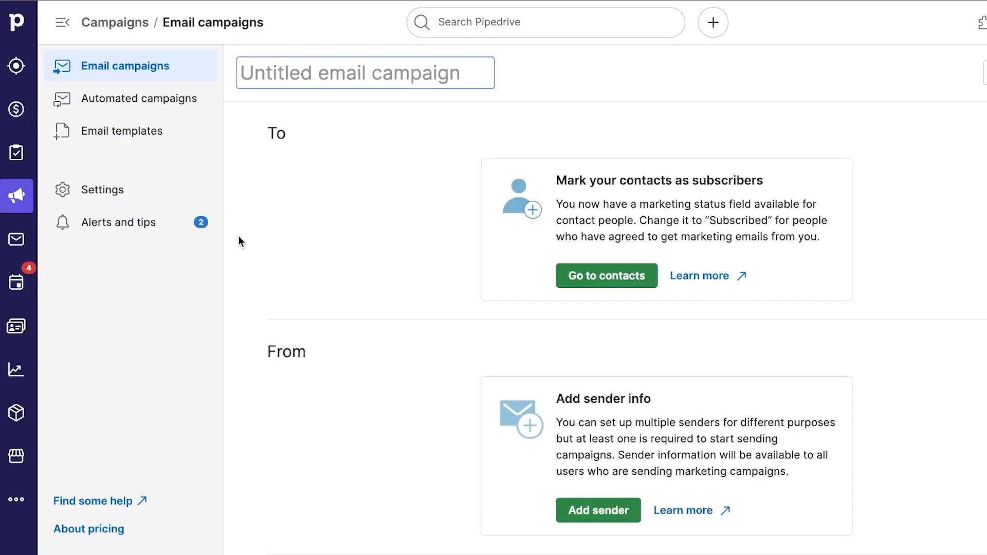
{"action": "left_click", "coordinate": [353, 66]}
{"action": "type", "text": "TEST"}
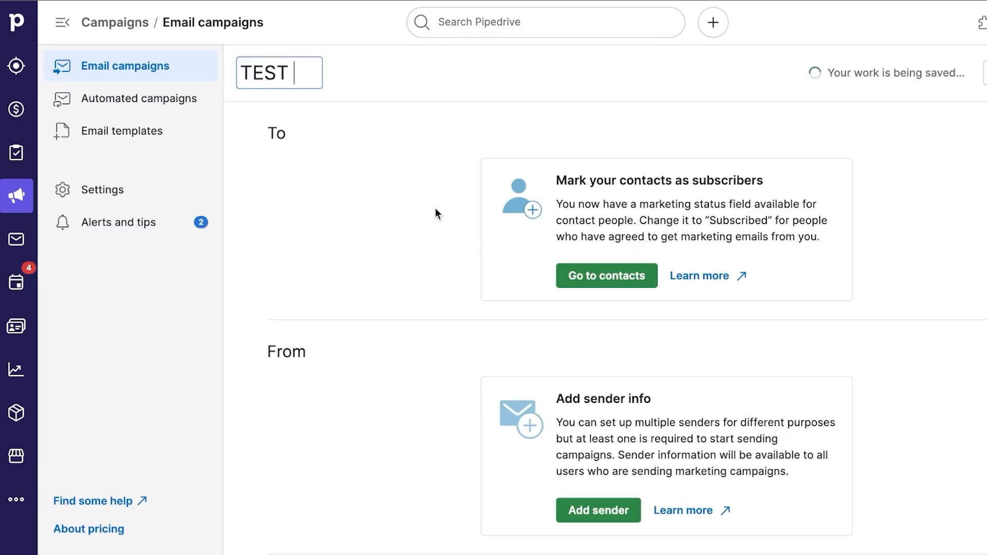
Go to the People contacts list, dismiss the onboarding message, and open an empty Add person form.
{"action": "left_click", "coordinate": [598, 282]}
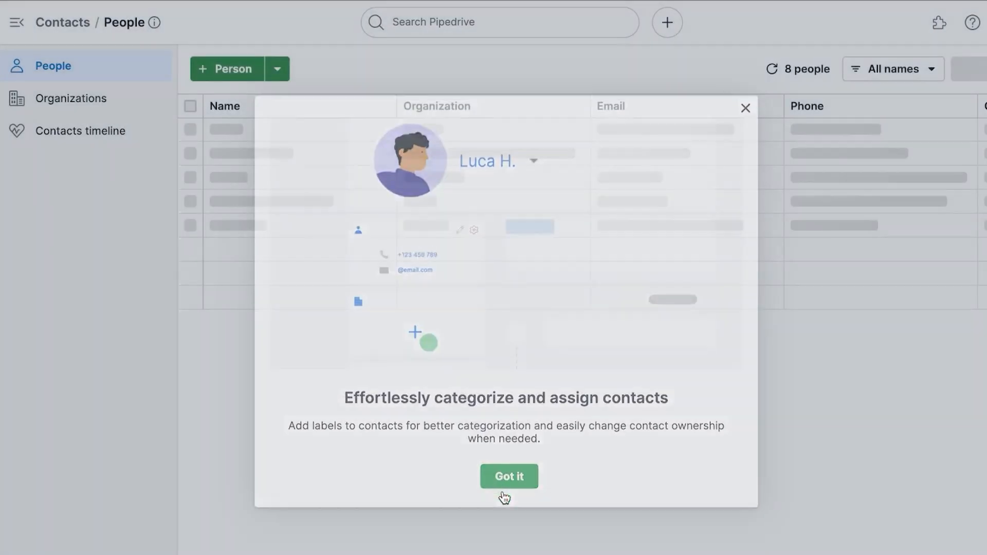
{"action": "left_click", "coordinate": [504, 486]}
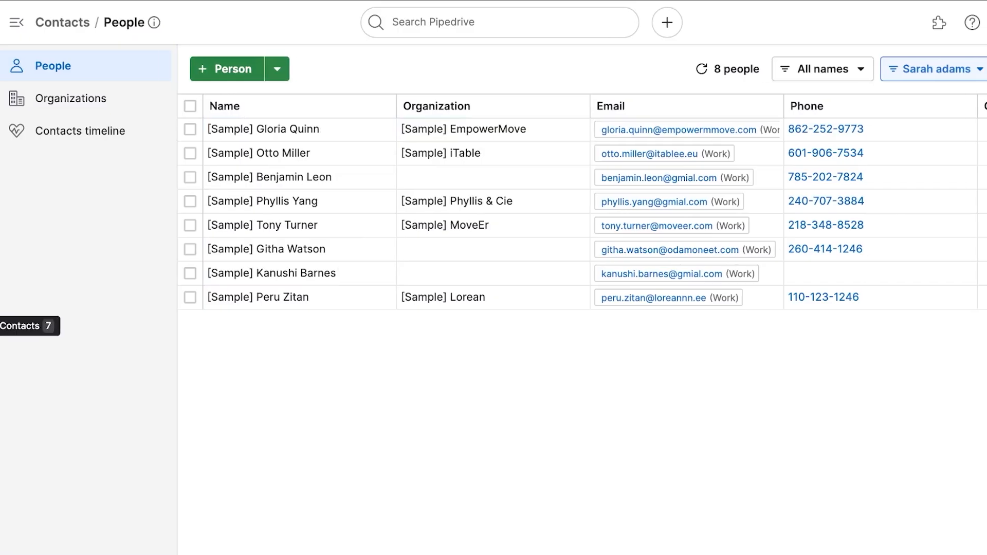
{"action": "left_click", "coordinate": [213, 72]}
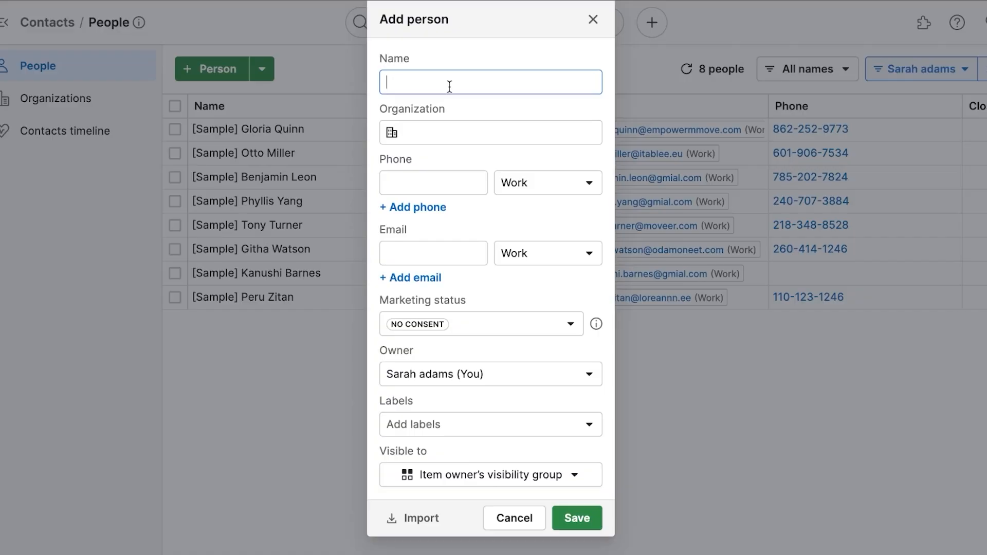
Enter the contact's name, new organization HTH, phone number and e-mail address.
{"action": "type", "text": "Emy"}
{"action": "left_click", "coordinate": [462, 132]}
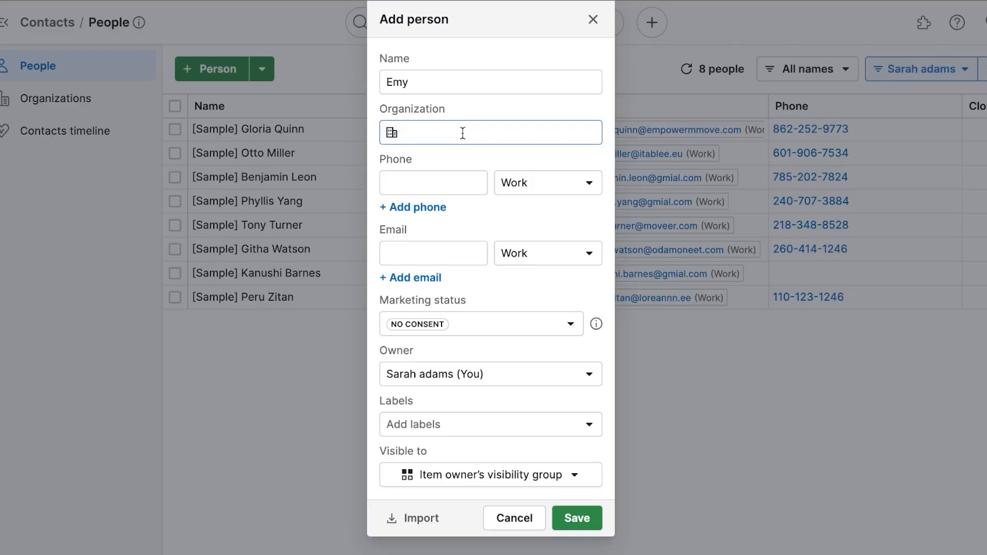
{"action": "type", "text": "T"}
{"action": "key", "text": "BackSpace"}
{"action": "type", "text": "HTH"}
{"action": "left_click", "coordinate": [484, 177]}
{"action": "left_click", "coordinate": [459, 182]}
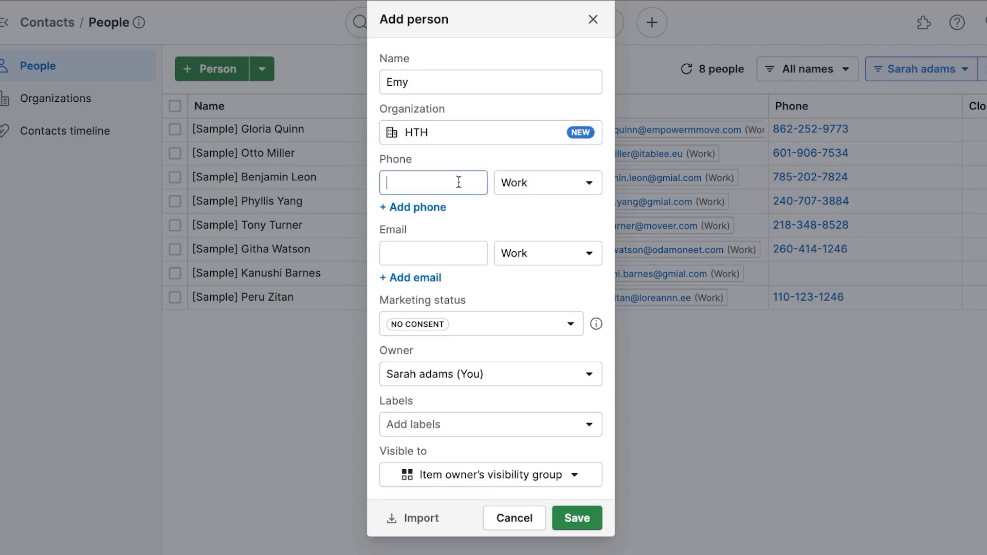
{"action": "type", "text": "00000000000"}
{"action": "left_click", "coordinate": [429, 259]}
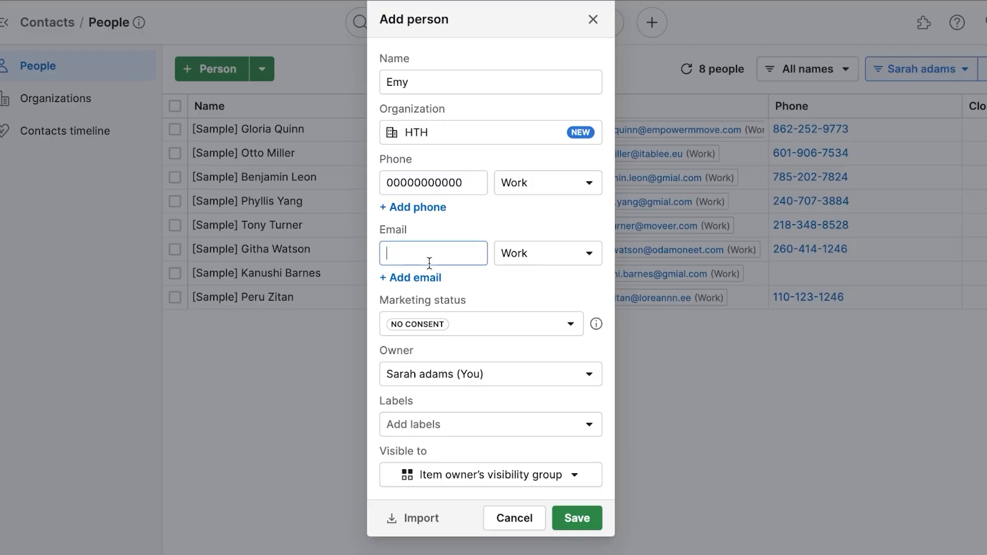
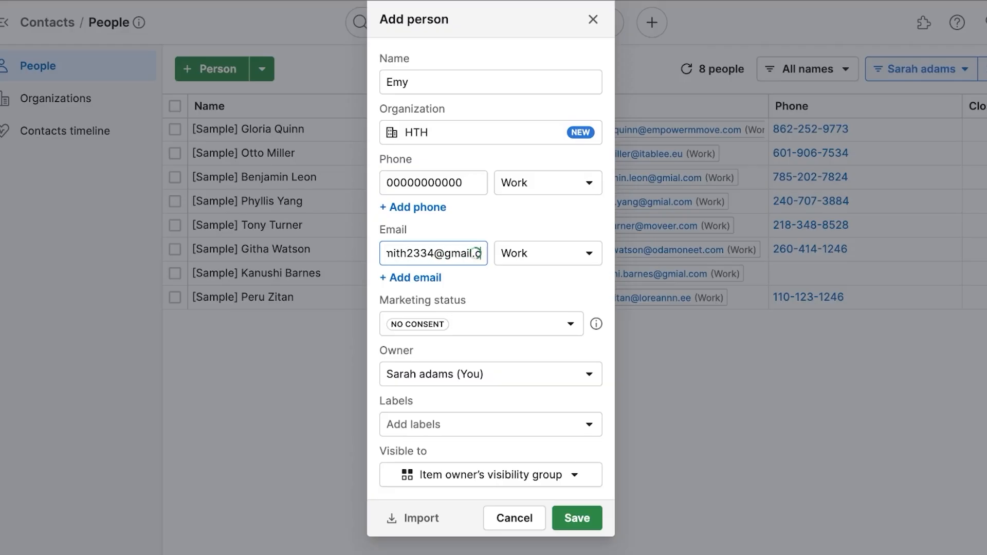
Mark the contact Subscribed, keep the current owner, label it CUSTOMER and HOT LEAD, and save.
{"action": "left_click", "coordinate": [496, 321]}
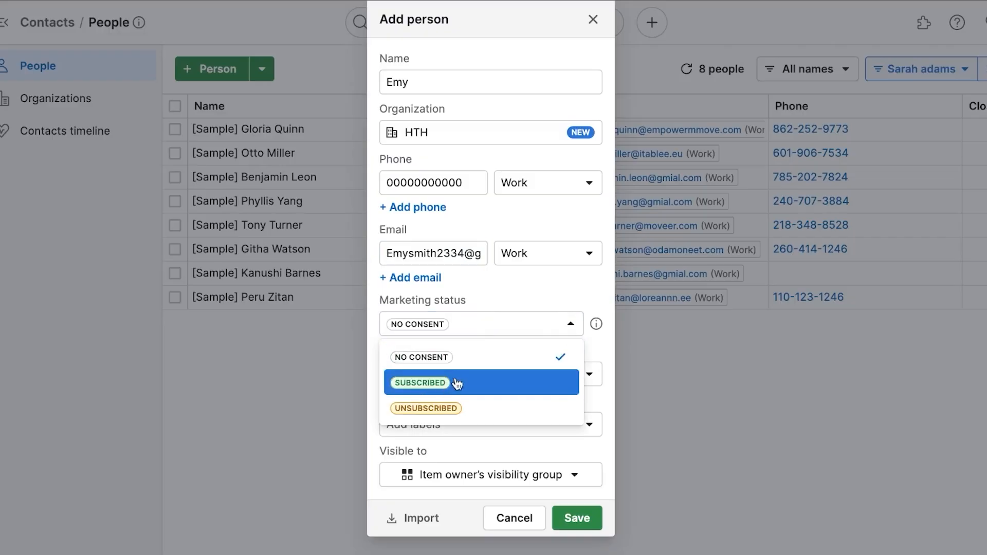
{"action": "left_click", "coordinate": [463, 386]}
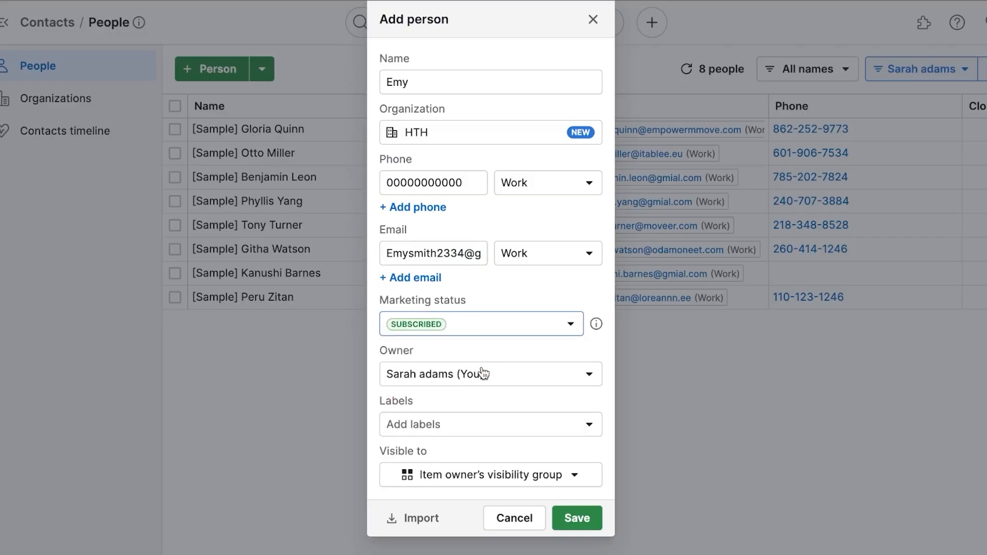
{"action": "left_click", "coordinate": [469, 385]}
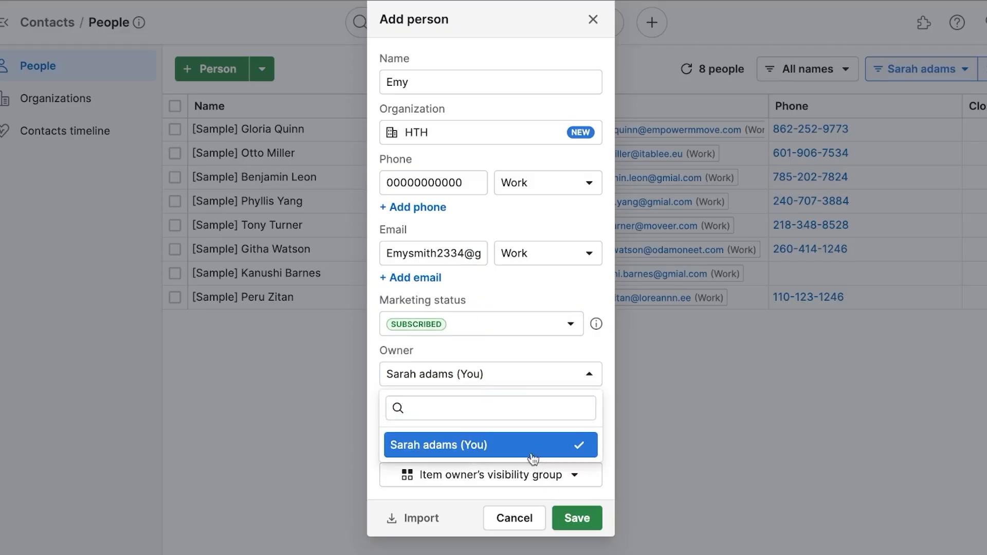
{"action": "left_click", "coordinate": [544, 443]}
{"action": "left_click", "coordinate": [506, 435]}
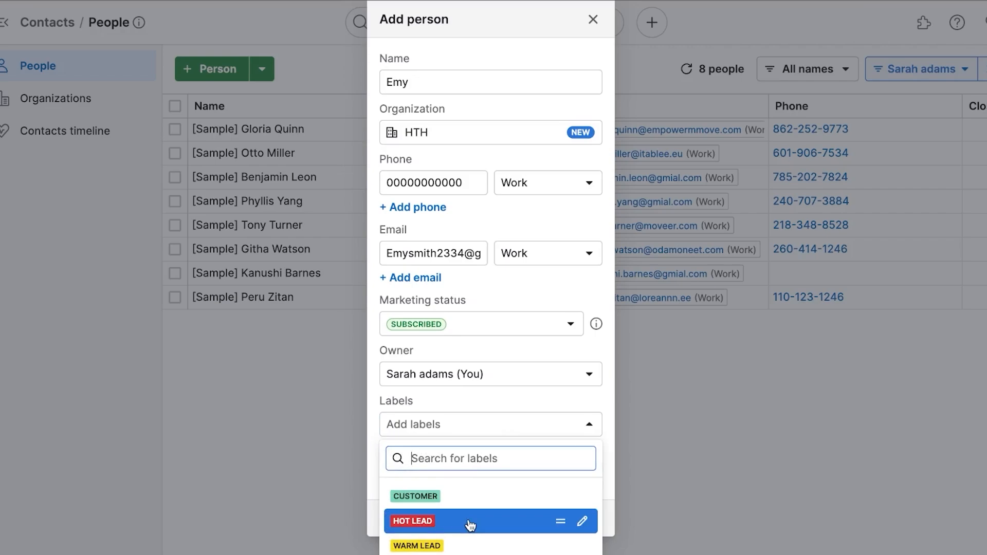
{"action": "left_click", "coordinate": [467, 500]}
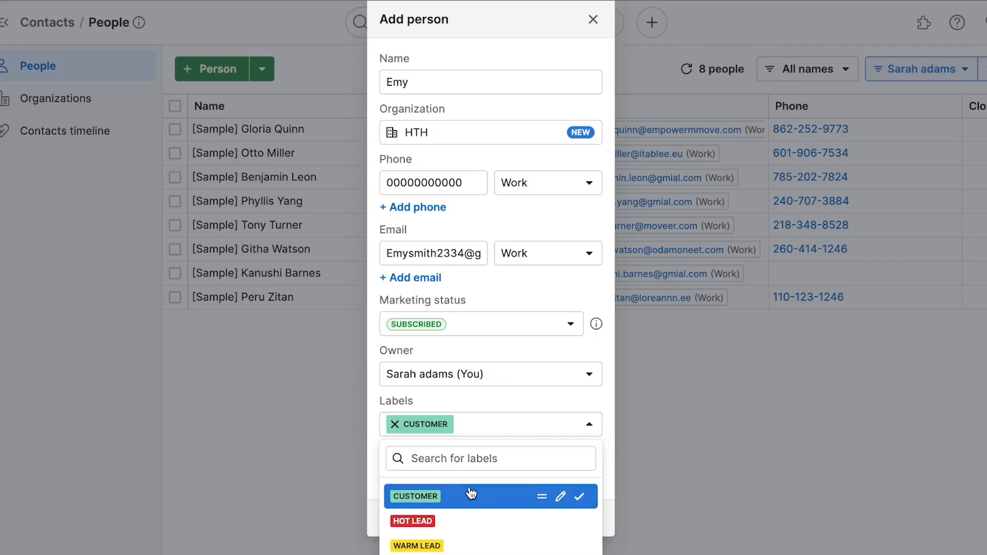
{"action": "left_click", "coordinate": [431, 525]}
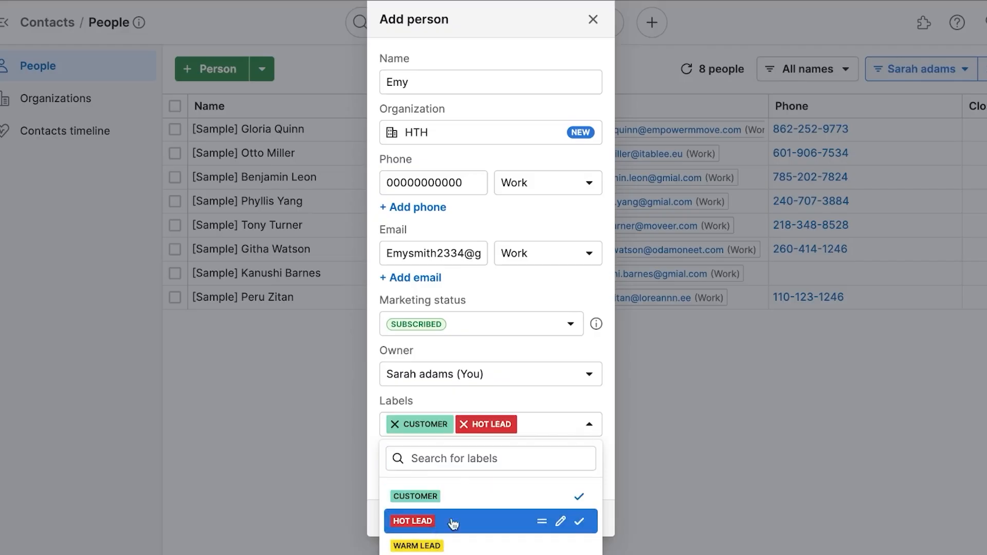
{"action": "left_click", "coordinate": [671, 491]}
{"action": "left_click", "coordinate": [570, 523]}
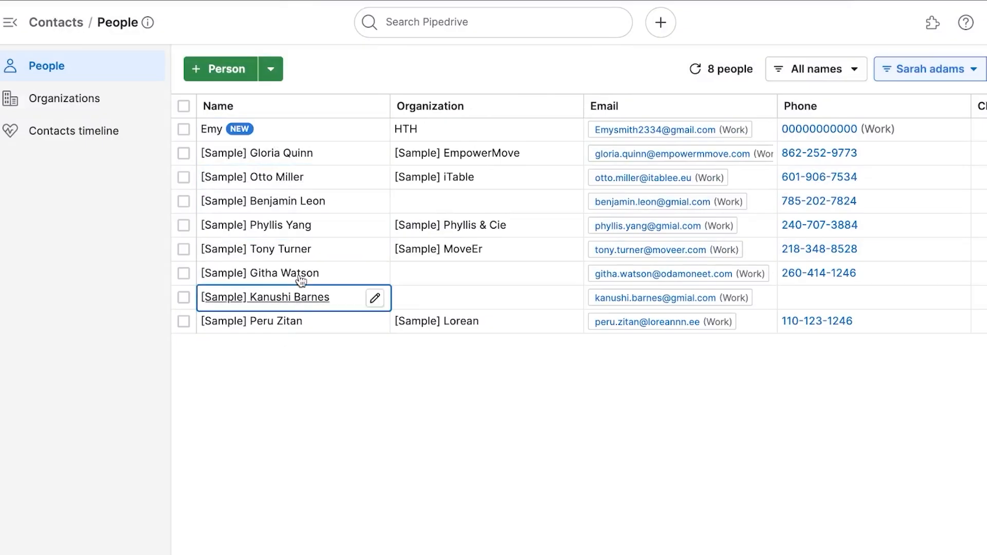
Open and cancel a sample contact's name editor, then switch to the Organizations list.
{"action": "mouse_move", "coordinate": [301, 172]}
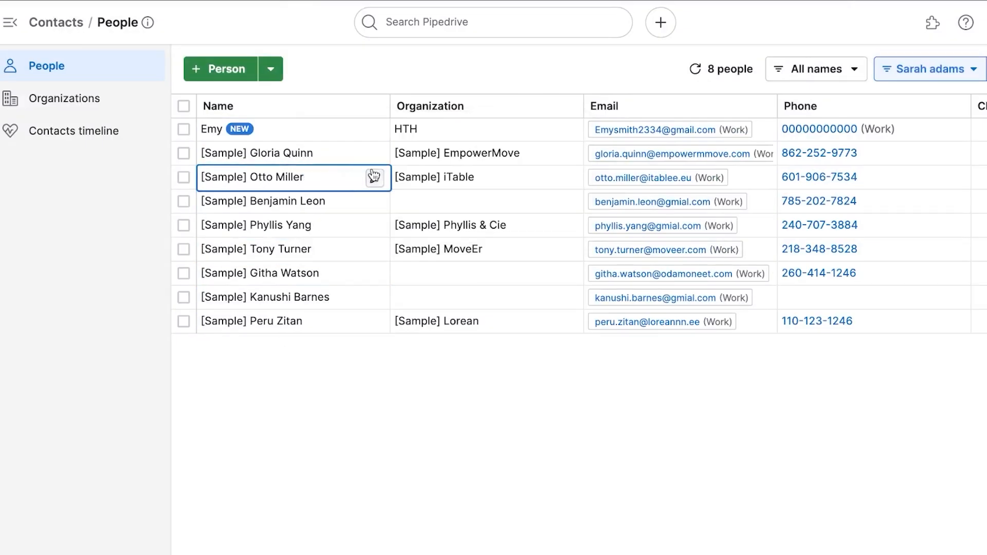
{"action": "left_click", "coordinate": [375, 178]}
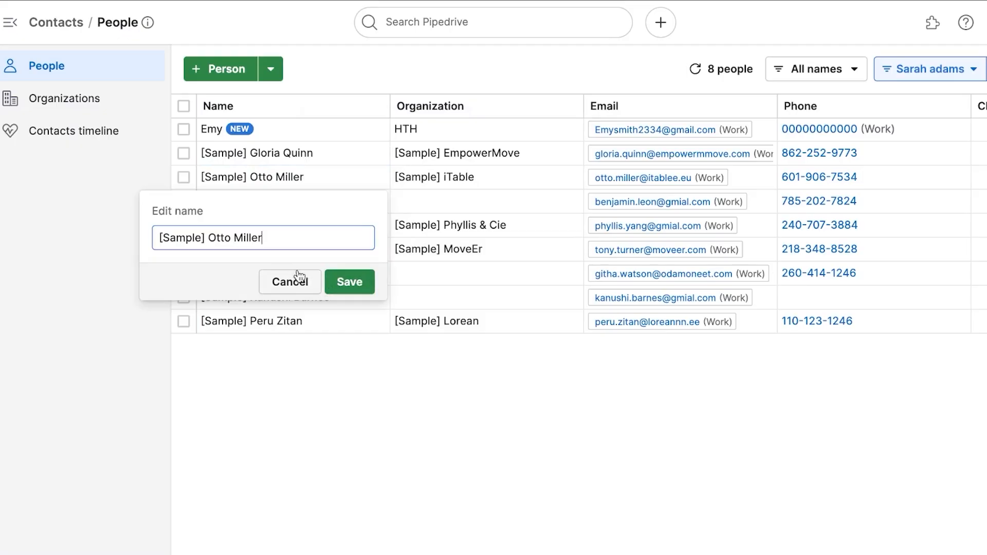
{"action": "left_click", "coordinate": [347, 282]}
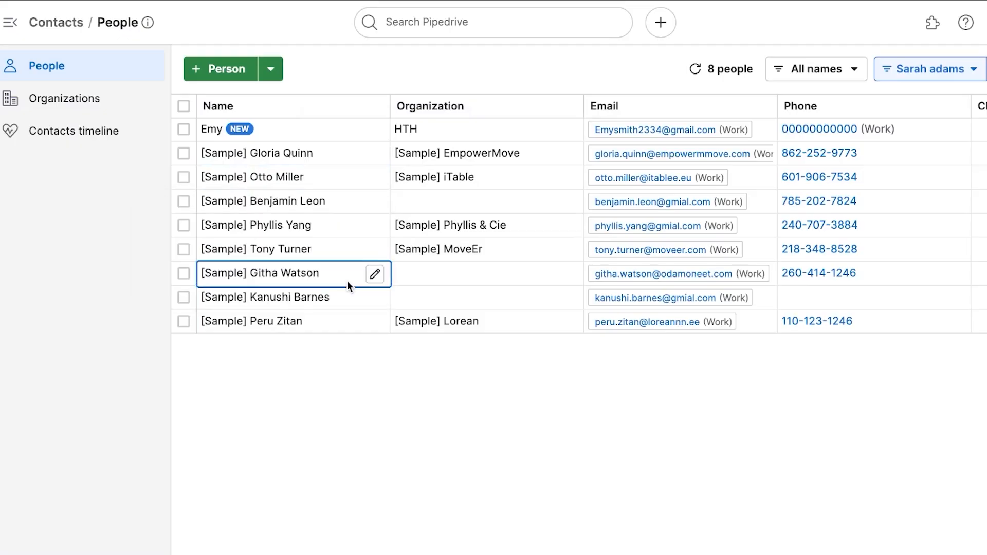
{"action": "scroll", "coordinate": [768, 186], "scroll_direction": "right", "scroll_amount": 10}
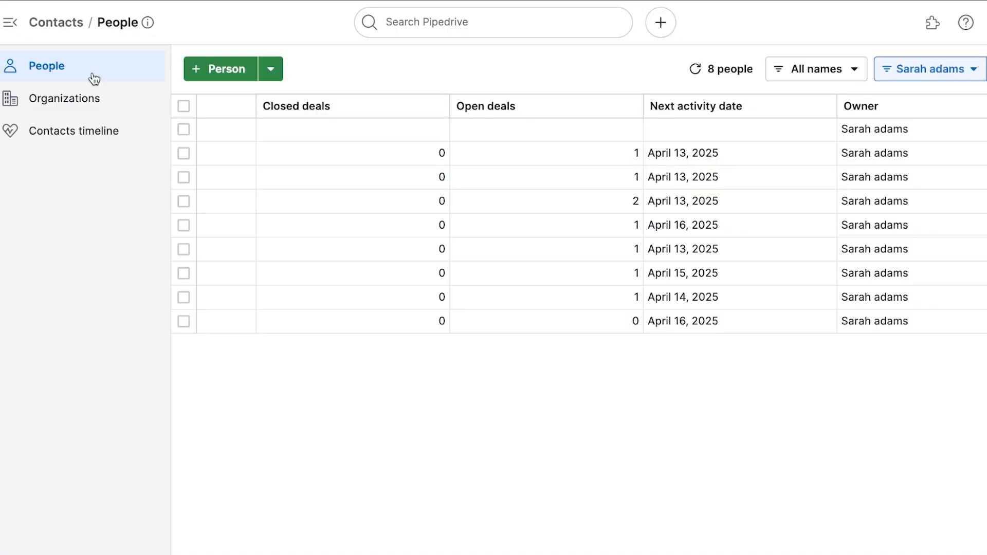
{"action": "left_click", "coordinate": [74, 97]}
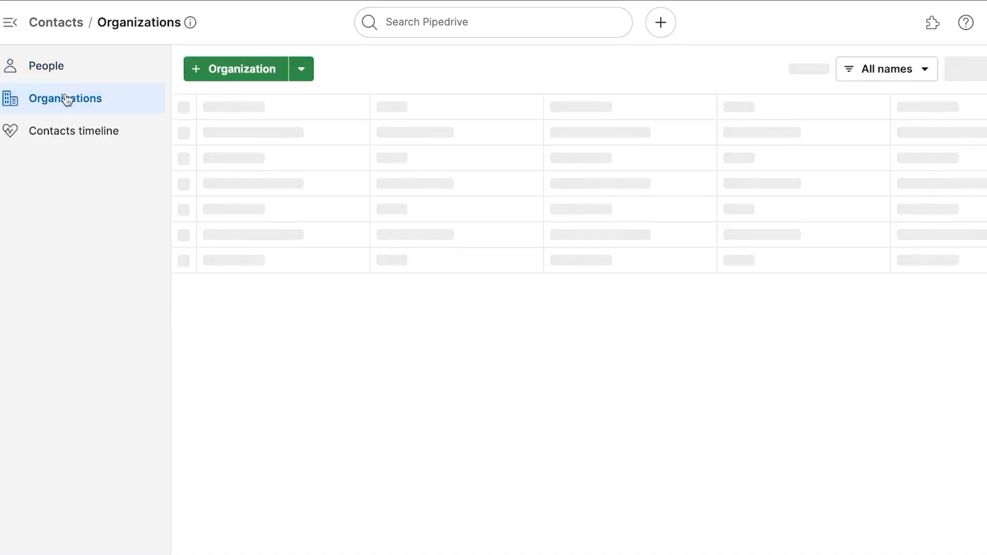
Add organization 'Danandfree' with the CUSTOMER label, then return to the Email campaigns page.
{"action": "left_click", "coordinate": [240, 75]}
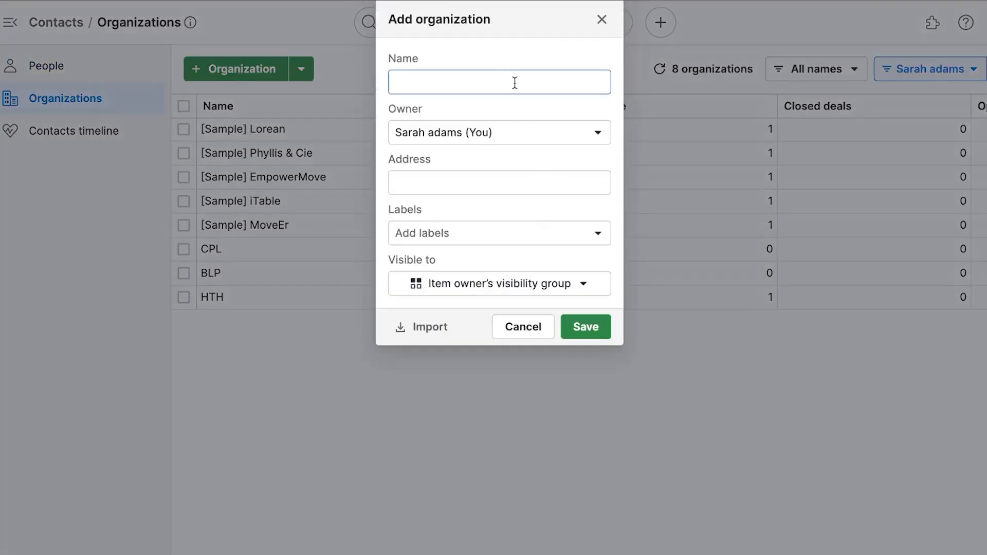
{"action": "type", "text": "M"}
{"action": "key", "text": "BackSpace"}
{"action": "type", "text": "Danandfree"}
{"action": "left_click", "coordinate": [488, 185]}
{"action": "left_click", "coordinate": [454, 244]}
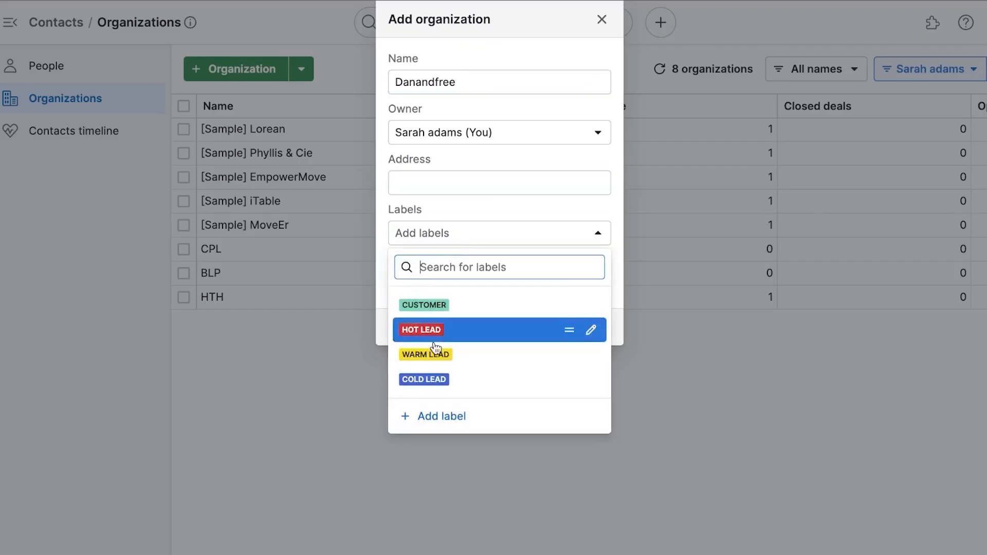
{"action": "left_click", "coordinate": [451, 305]}
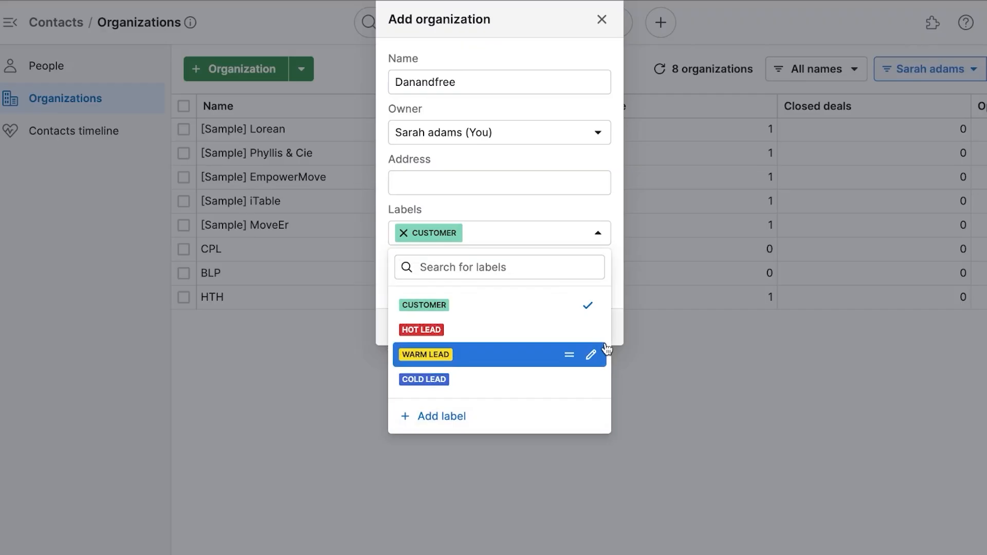
{"action": "left_click", "coordinate": [672, 387]}
{"action": "left_click", "coordinate": [587, 330]}
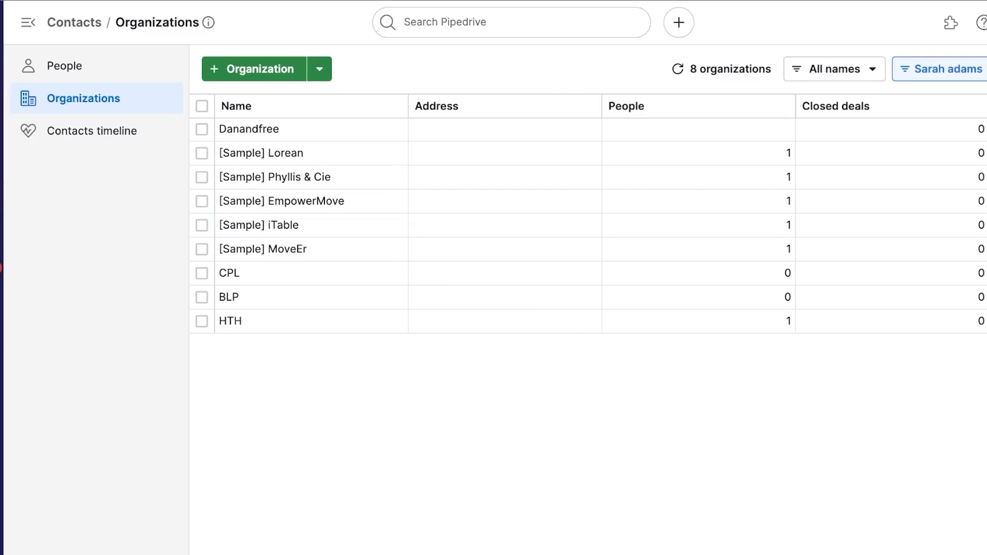
{"action": "left_click", "coordinate": [28, 204]}
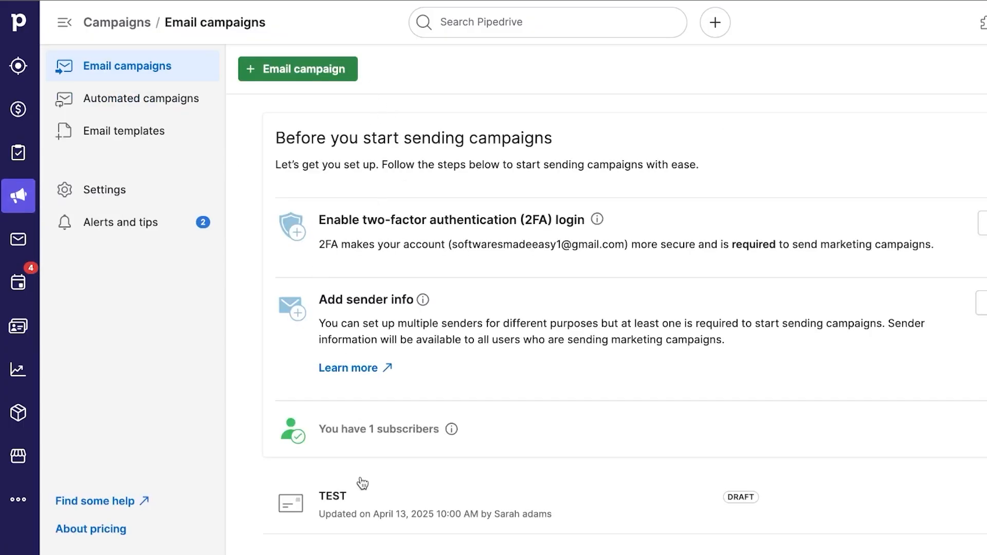
Open the TEST draft campaign and start typing the subject 'NEW PRODUCT'.
{"action": "left_click", "coordinate": [453, 499]}
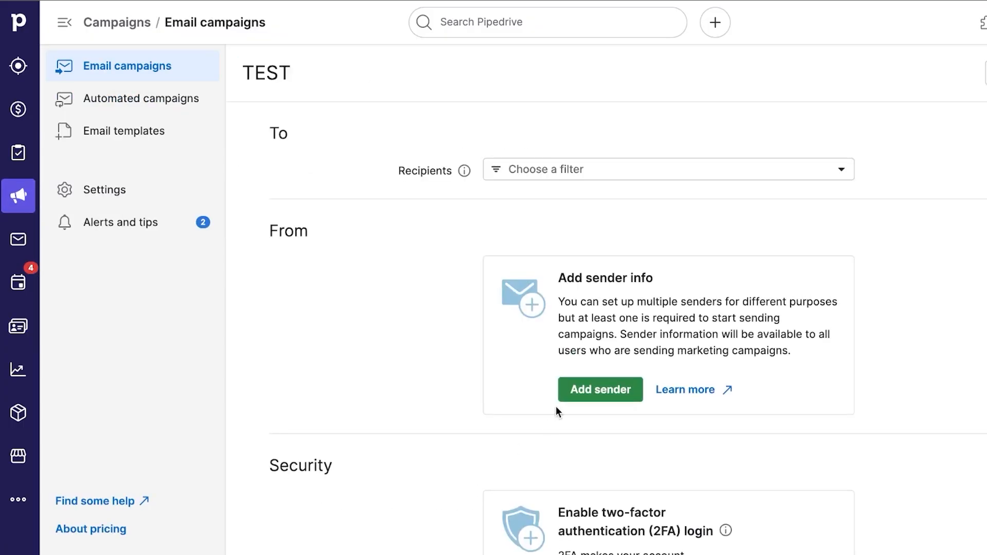
{"action": "scroll", "coordinate": [620, 326], "scroll_direction": "down", "scroll_amount": 2}
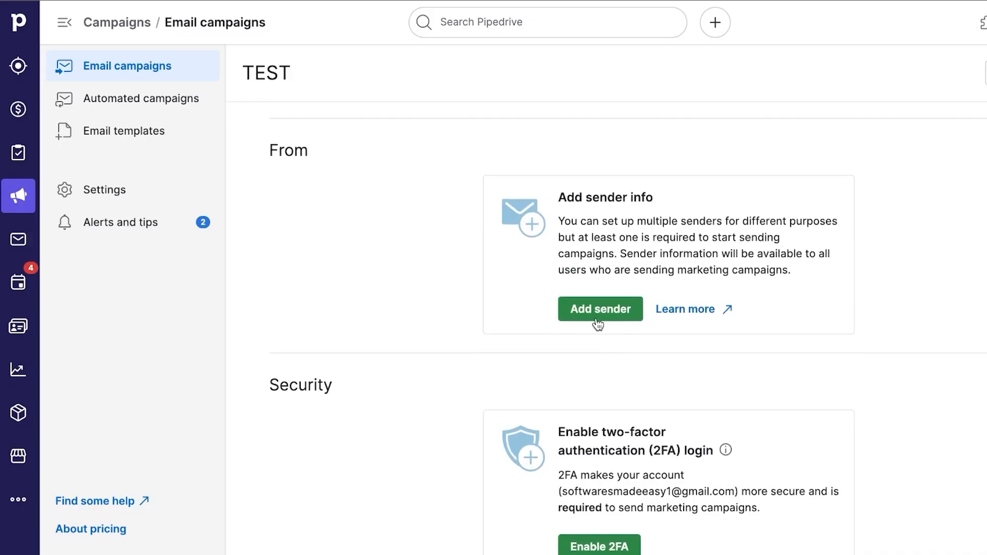
{"action": "scroll", "coordinate": [636, 283], "scroll_direction": "up", "scroll_amount": 2}
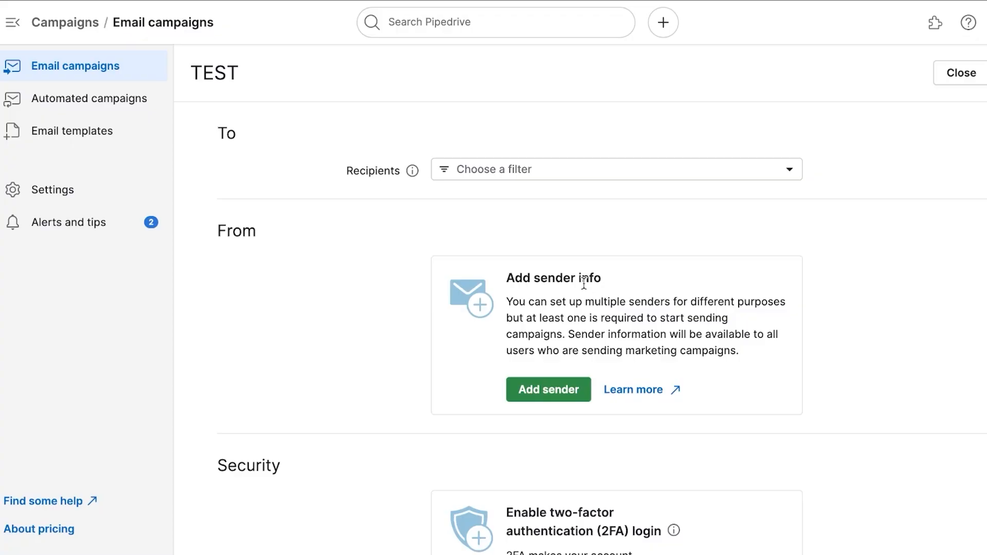
{"action": "scroll", "coordinate": [584, 282], "scroll_direction": "down", "scroll_amount": 10}
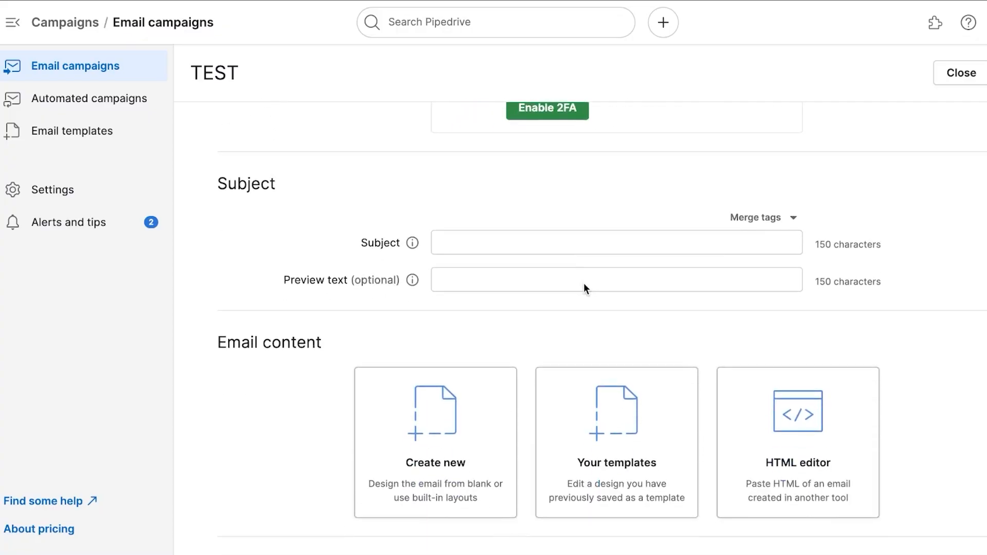
{"action": "scroll", "coordinate": [562, 373], "scroll_direction": "down", "scroll_amount": 1}
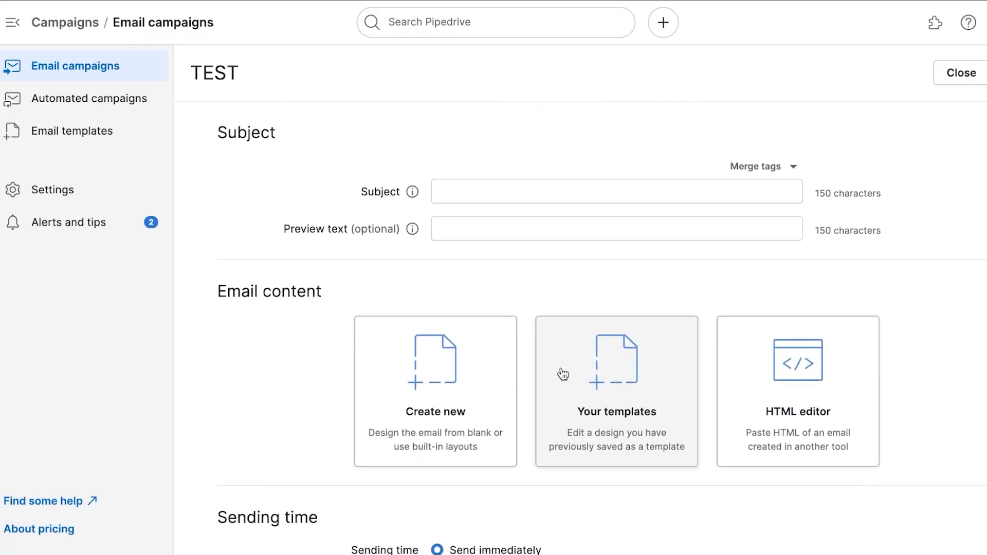
{"action": "scroll", "coordinate": [562, 374], "scroll_direction": "down", "scroll_amount": 2}
{"action": "scroll", "coordinate": [562, 374], "scroll_direction": "up", "scroll_amount": 1}
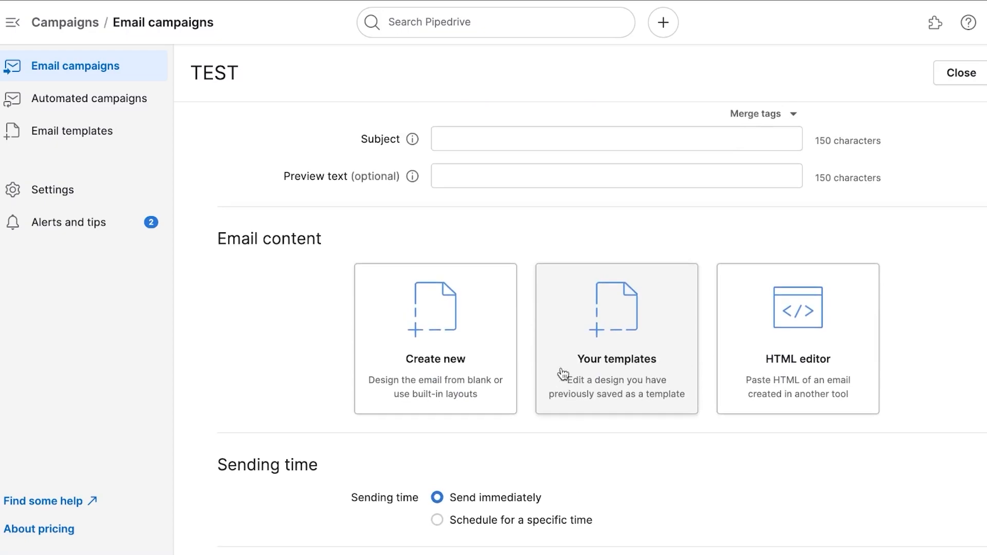
{"action": "left_click", "coordinate": [562, 139]}
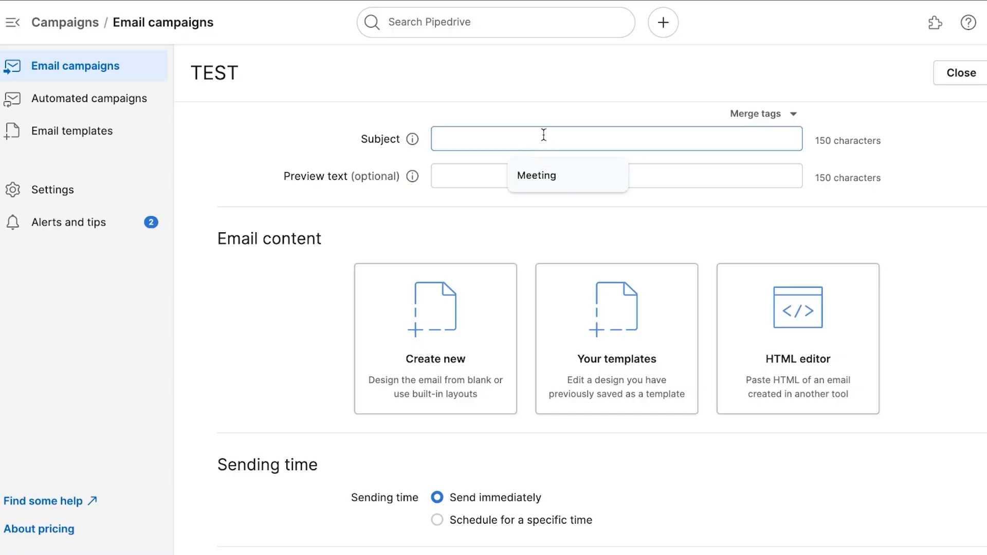
{"action": "type", "text": "NE"}
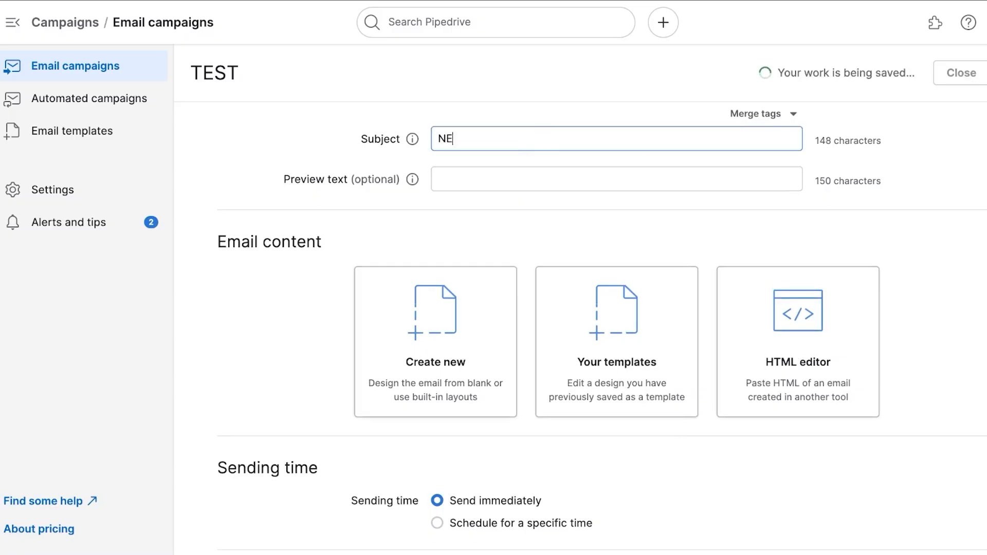
{"action": "type", "text": "W PRODUCT"}
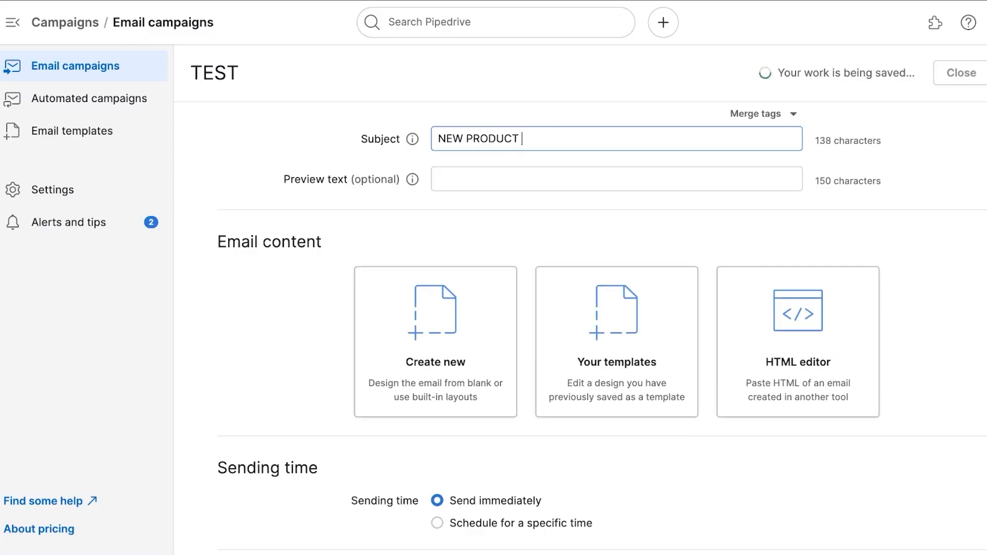
Enter a row of dots ('..........') as the campaign's preview text and review the form.
{"action": "left_click", "coordinate": [559, 177]}
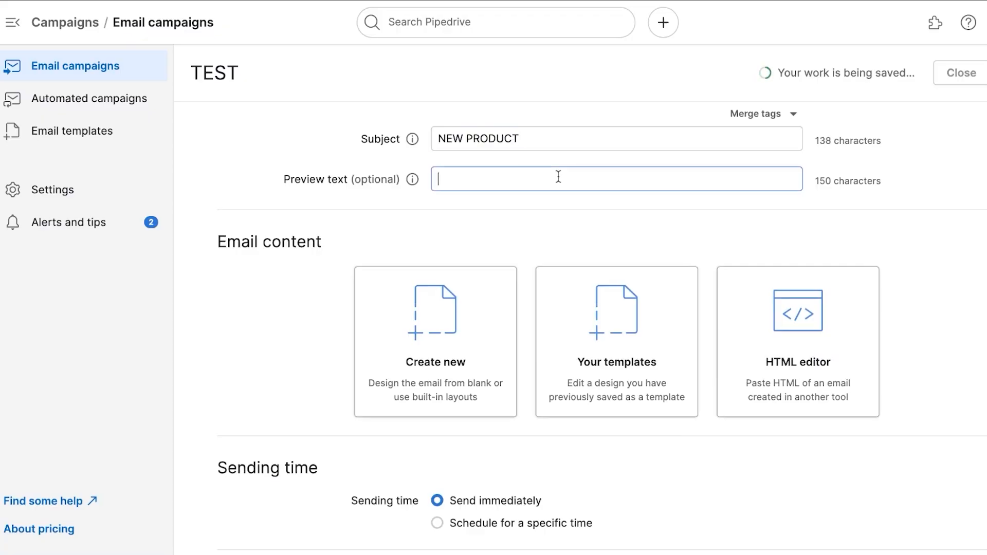
{"action": "type", "text": ".........."}
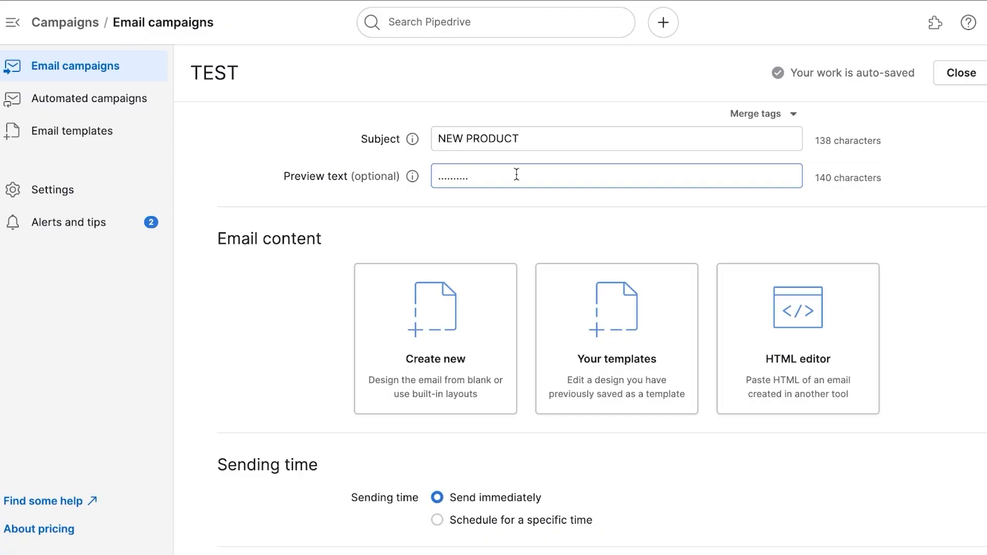
{"action": "scroll", "coordinate": [516, 174], "scroll_direction": "down", "scroll_amount": 2}
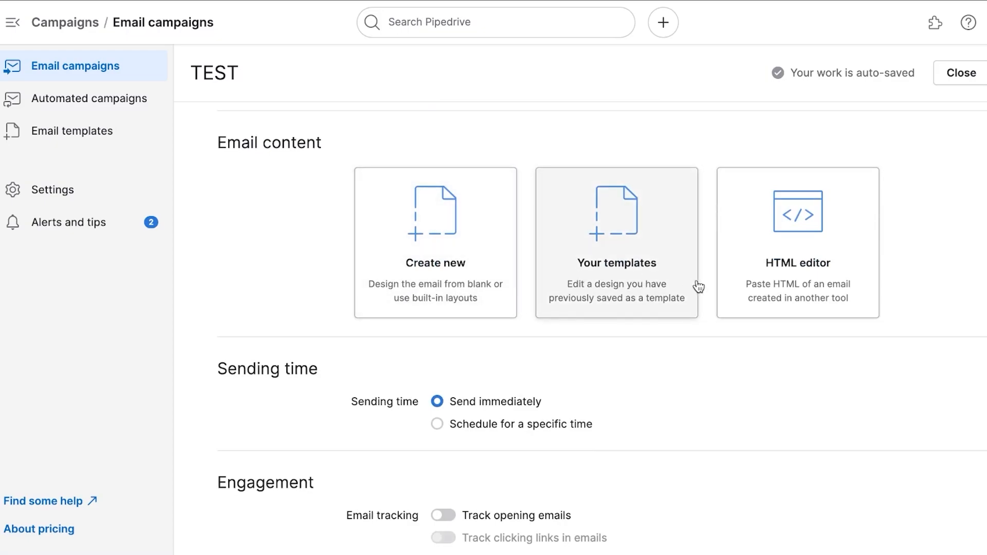
{"action": "scroll", "coordinate": [449, 433], "scroll_direction": "down", "scroll_amount": 2}
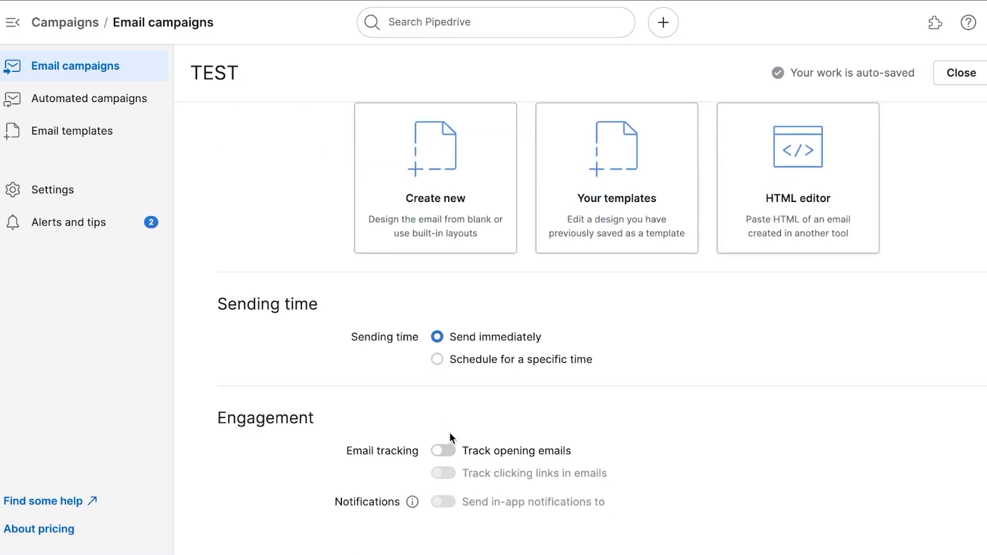
{"action": "scroll", "coordinate": [450, 433], "scroll_direction": "up", "scroll_amount": 3}
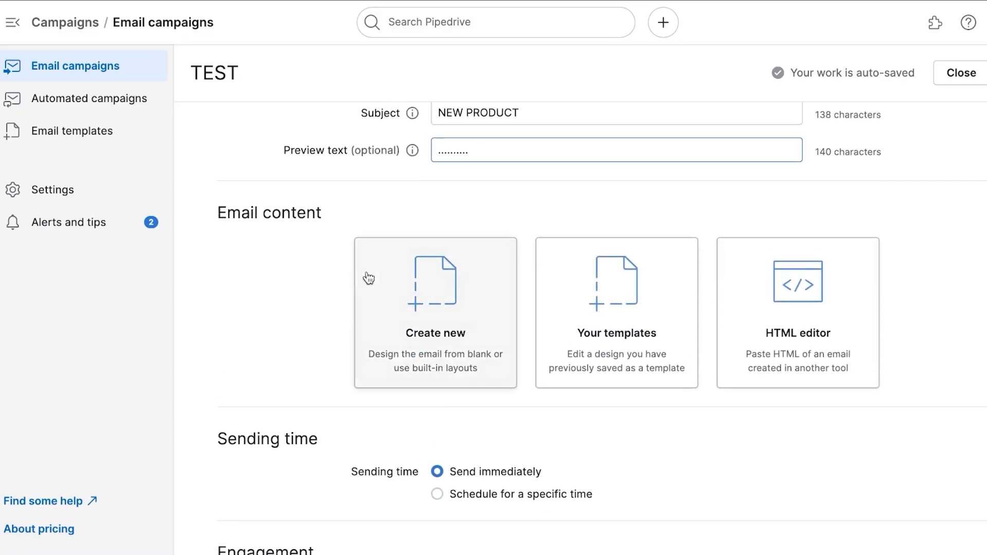
Start new email content and browse the layout gallery of Blog, Coupon and Guide designs.
{"action": "left_click", "coordinate": [459, 314]}
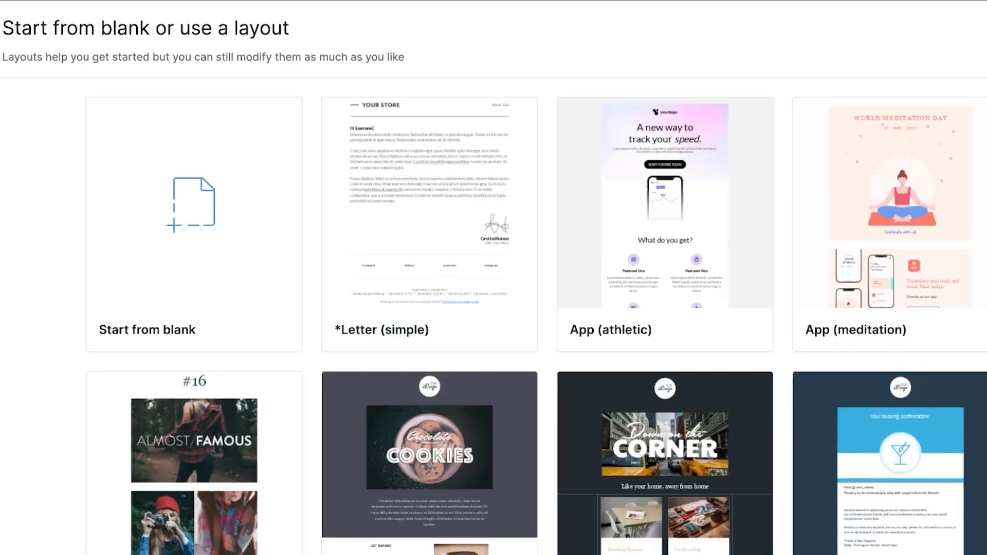
{"action": "scroll", "coordinate": [493, 316], "scroll_direction": "down", "scroll_amount": 9}
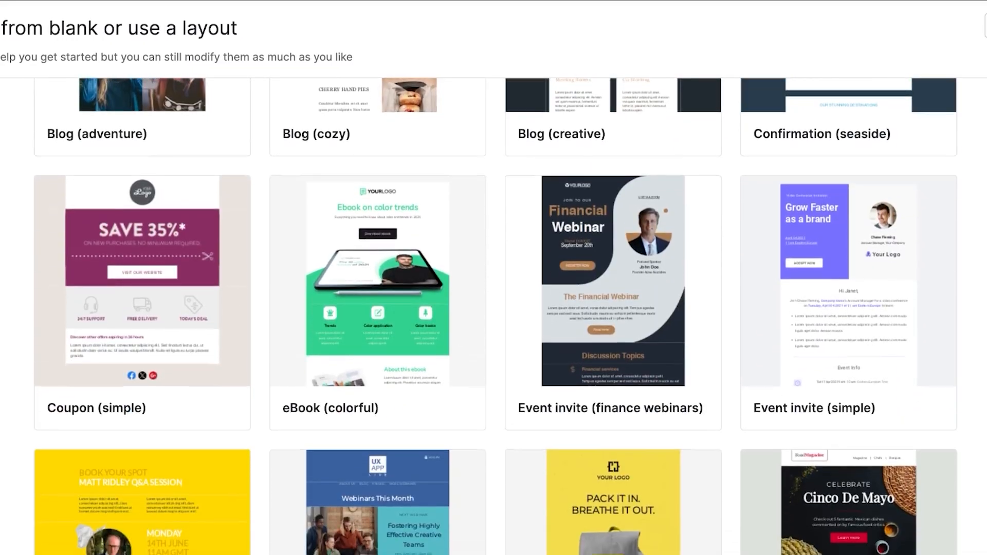
{"action": "scroll", "coordinate": [493, 316], "scroll_direction": "down", "scroll_amount": 10}
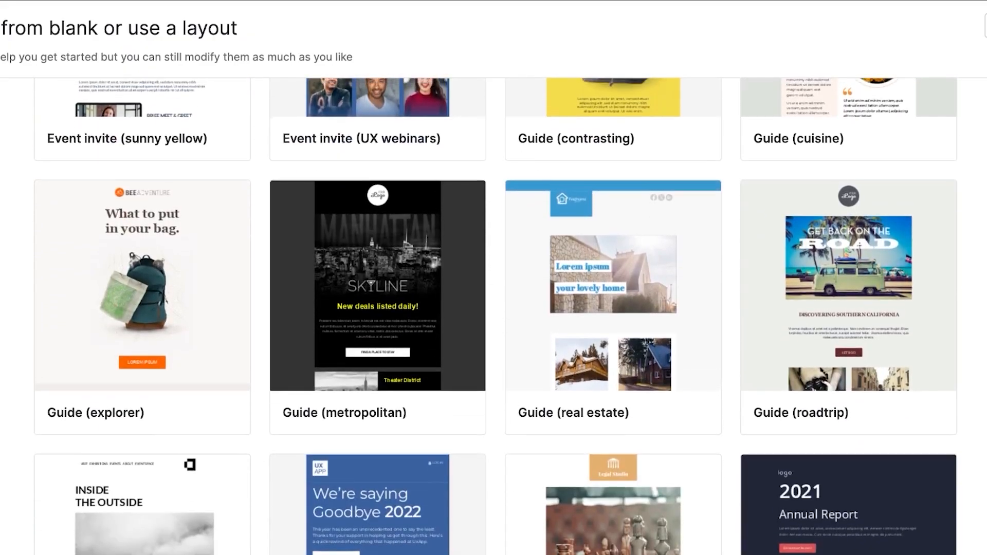
{"action": "scroll", "coordinate": [494, 316], "scroll_direction": "up", "scroll_amount": 14}
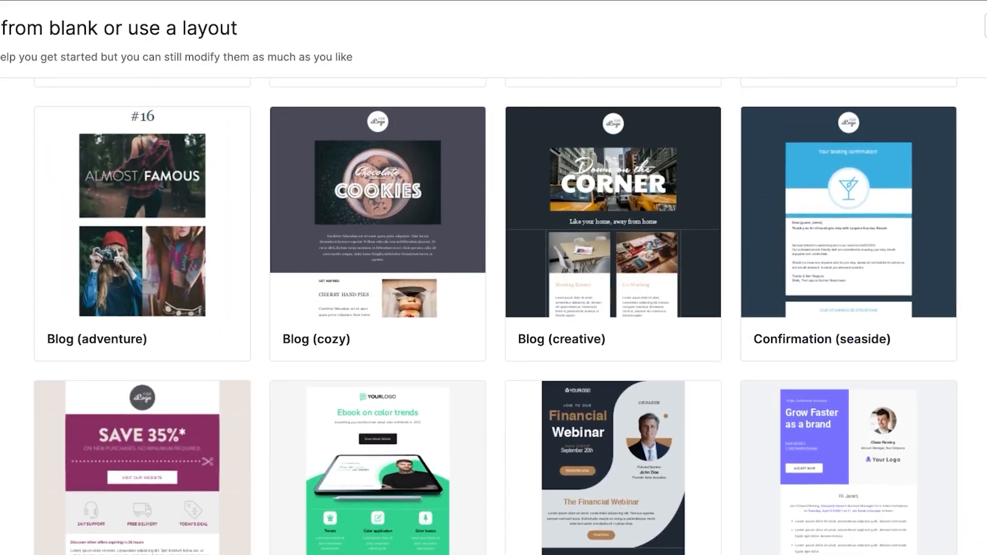
{"action": "scroll", "coordinate": [494, 316], "scroll_direction": "up", "scroll_amount": 5}
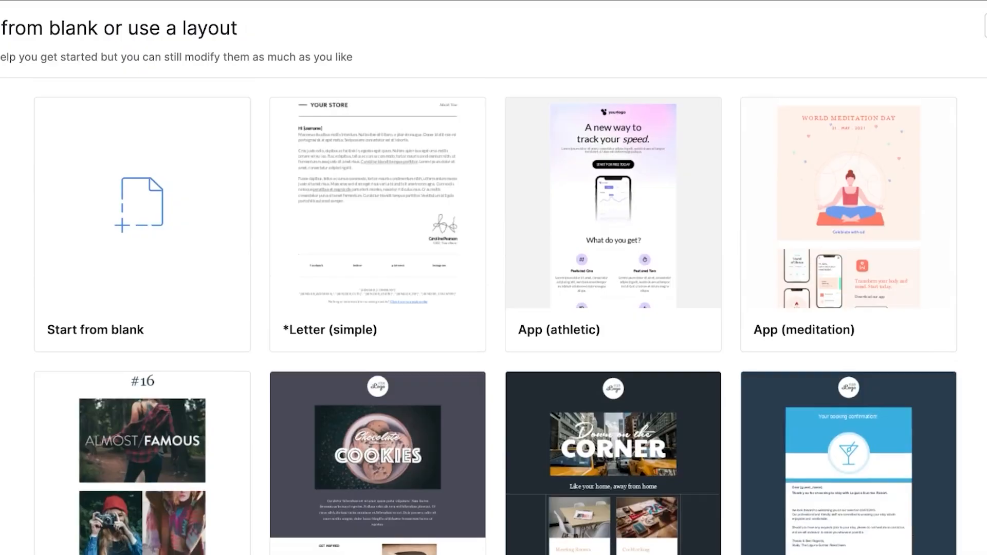
{"action": "scroll", "coordinate": [493, 316], "scroll_direction": "down", "scroll_amount": 10}
{"action": "scroll", "coordinate": [494, 316], "scroll_direction": "up", "scroll_amount": 4}
{"action": "scroll", "coordinate": [493, 317], "scroll_direction": "down", "scroll_amount": 1}
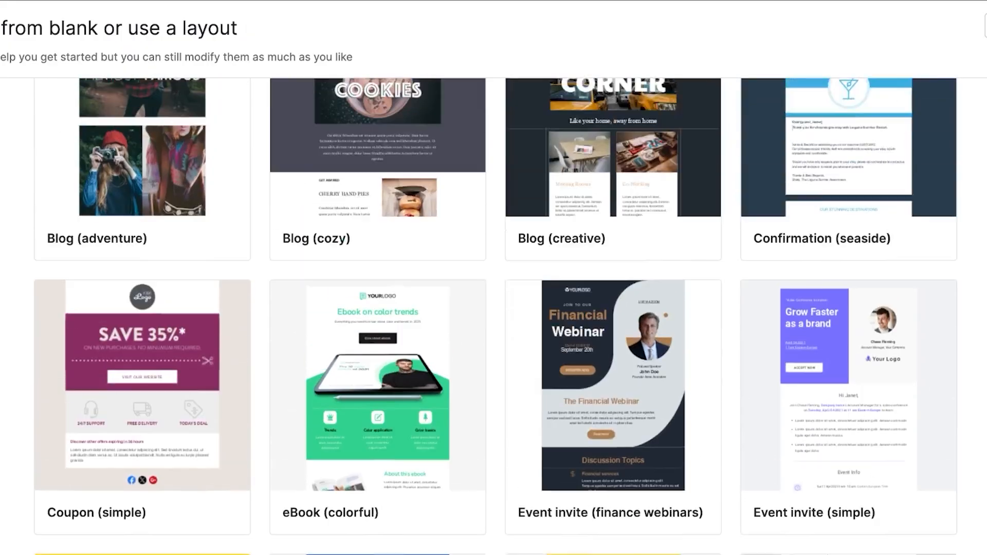
{"action": "scroll", "coordinate": [491, 423], "scroll_direction": "up", "scroll_amount": 3}
{"action": "mouse_move", "coordinate": [362, 319]}
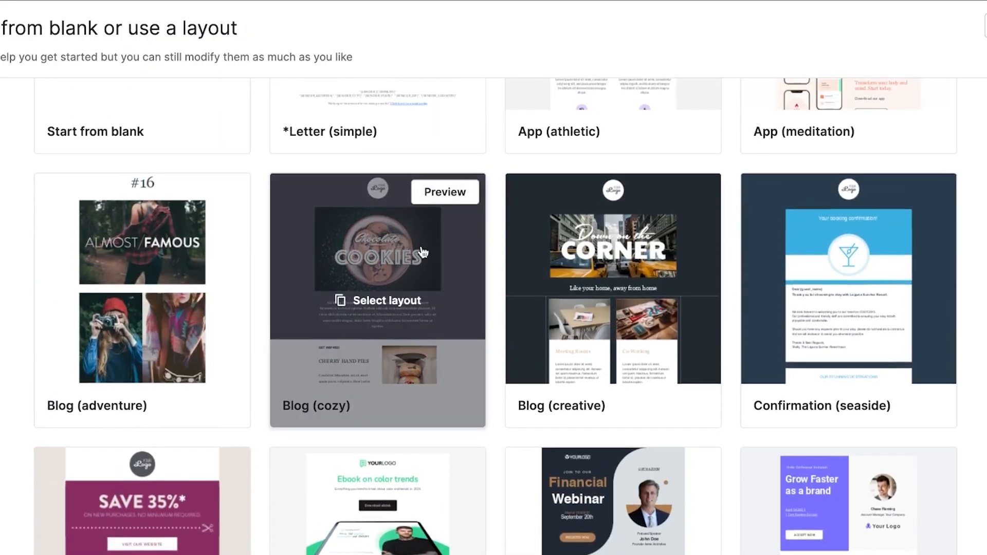
Choose the Blog (cozy) layout for the TEST email content.
{"action": "left_click", "coordinate": [390, 301]}
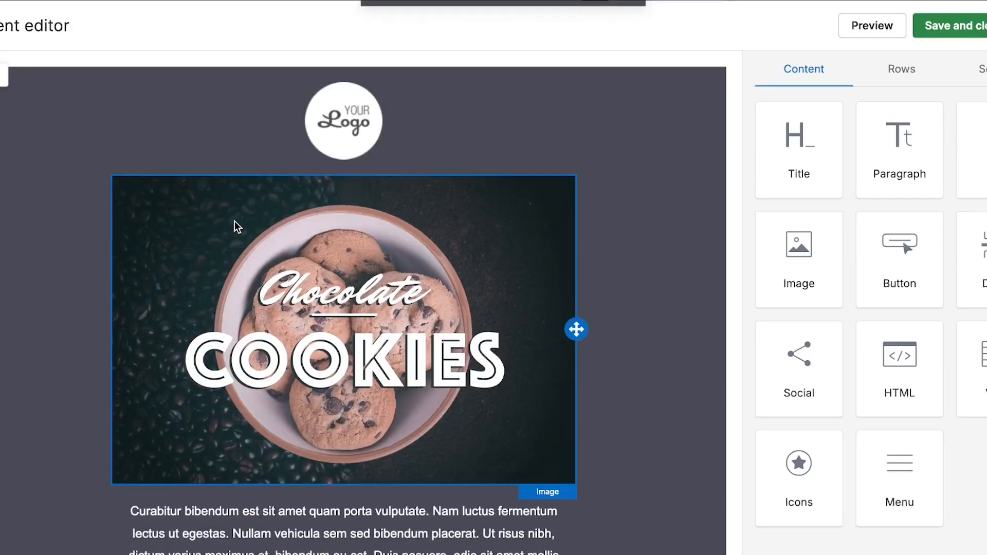
{"action": "scroll", "coordinate": [647, 255], "scroll_direction": "down", "scroll_amount": 10}
{"action": "scroll", "coordinate": [647, 255], "scroll_direction": "up", "scroll_amount": 10}
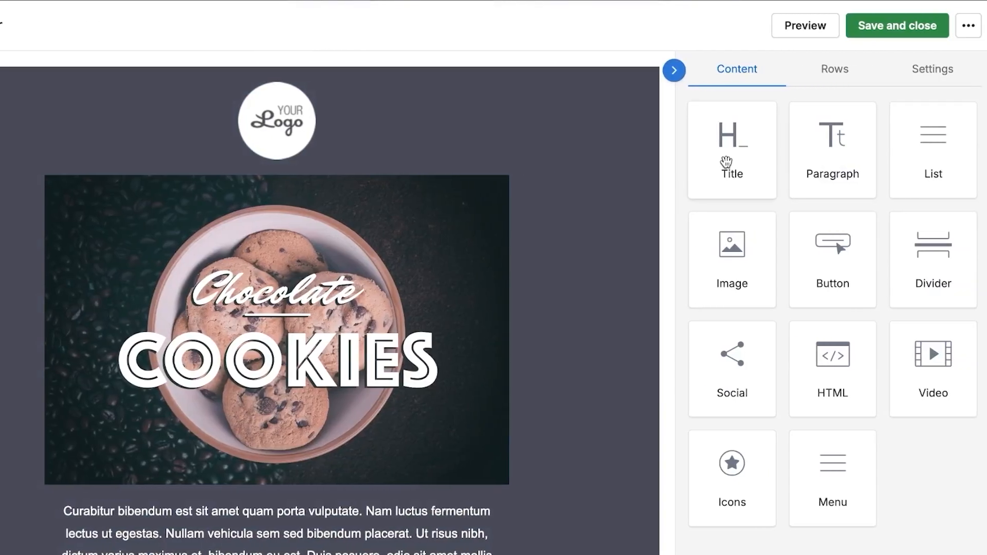
Delete the logo block, then view and close the image library without replacing the cookies picture.
{"action": "left_click", "coordinate": [293, 118]}
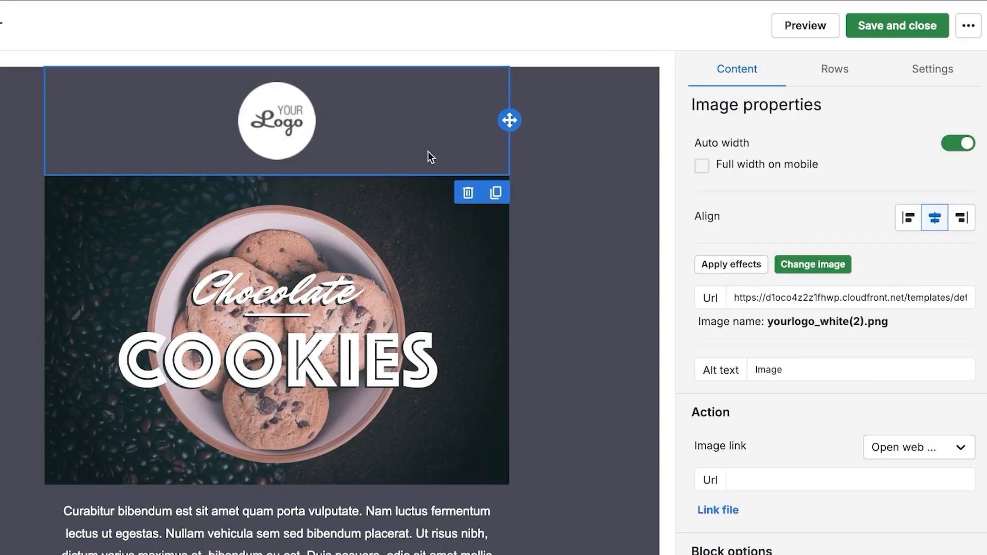
{"action": "left_click", "coordinate": [468, 195]}
{"action": "scroll", "coordinate": [387, 229], "scroll_direction": "down", "scroll_amount": 5}
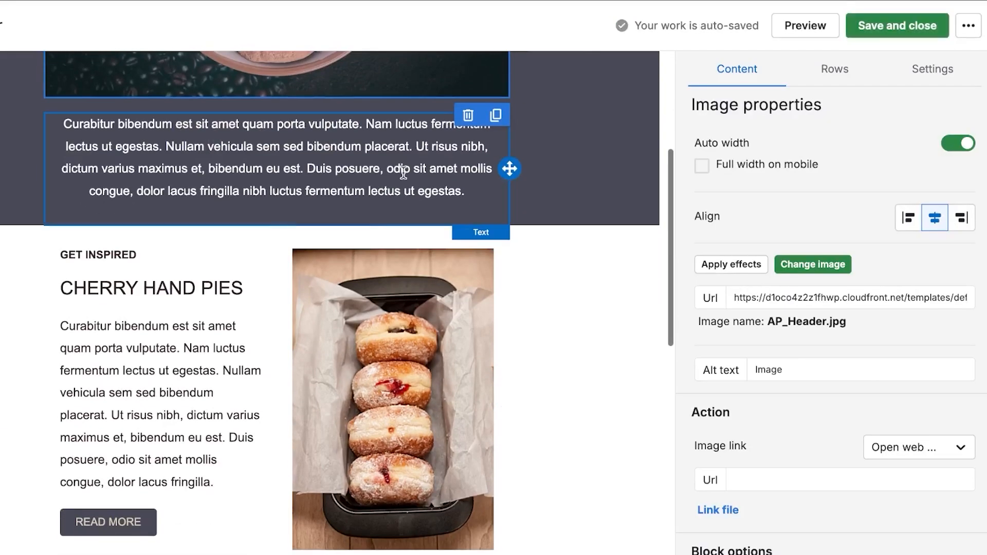
{"action": "scroll", "coordinate": [401, 206], "scroll_direction": "up", "scroll_amount": 5}
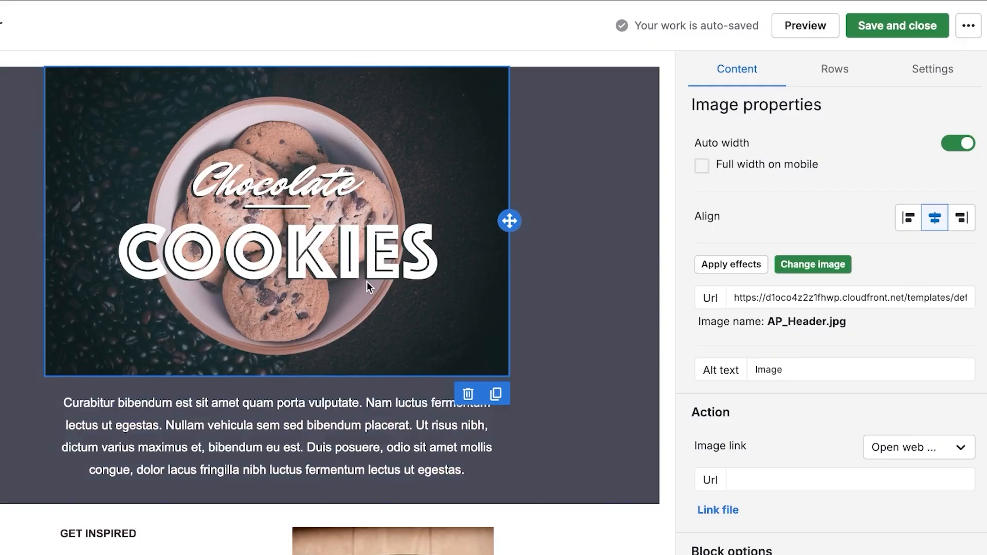
{"action": "left_click", "coordinate": [816, 265]}
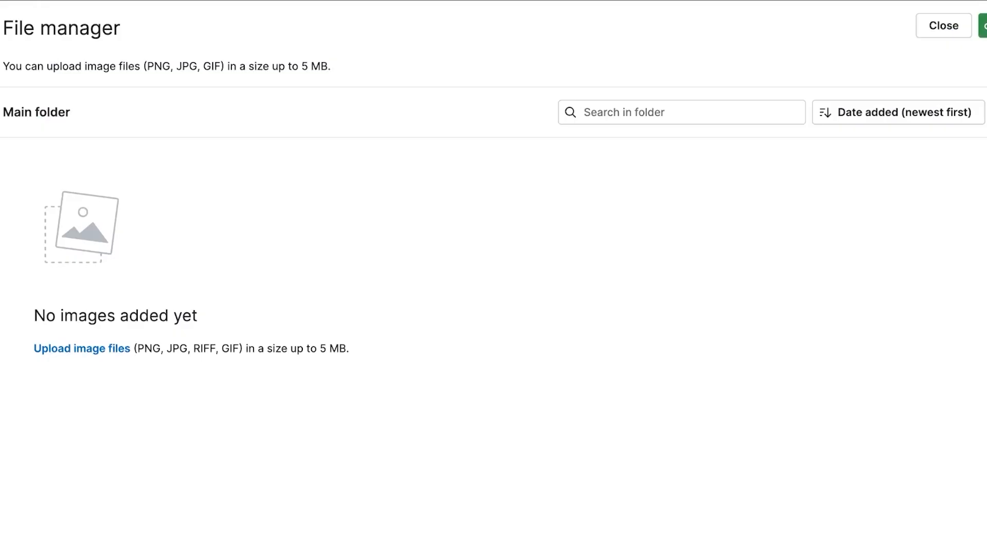
{"action": "left_click", "coordinate": [942, 35]}
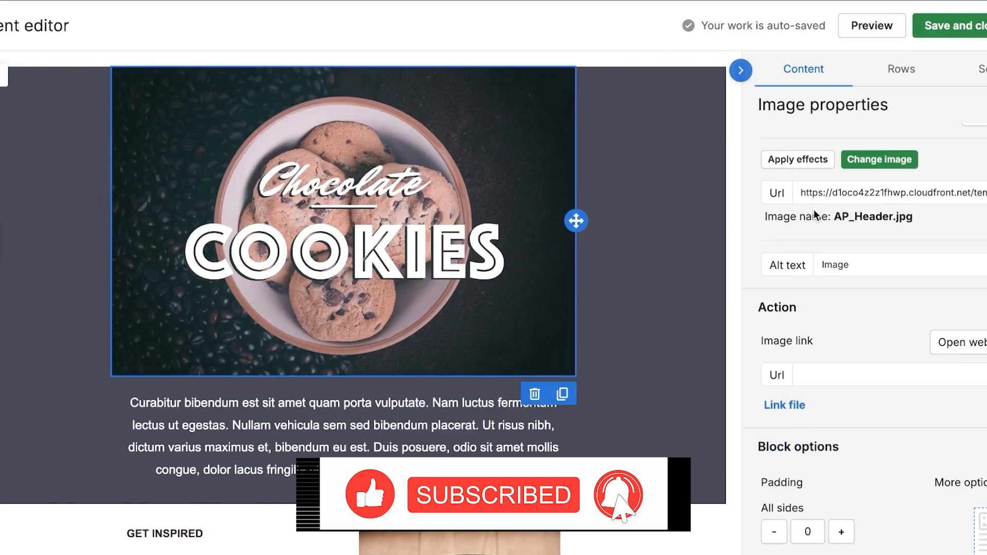
Replace the Latin paragraph under the Chocolate Cookies image with a '..........' line.
{"action": "left_click", "coordinate": [555, 448]}
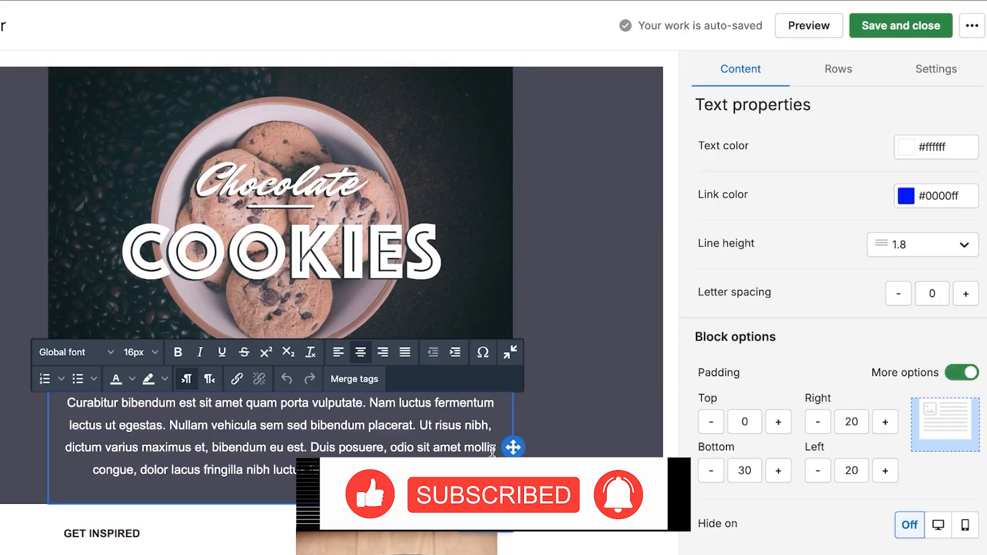
{"action": "left_click_drag", "start_coordinate": [469, 470], "coordinate": [57, 396]}
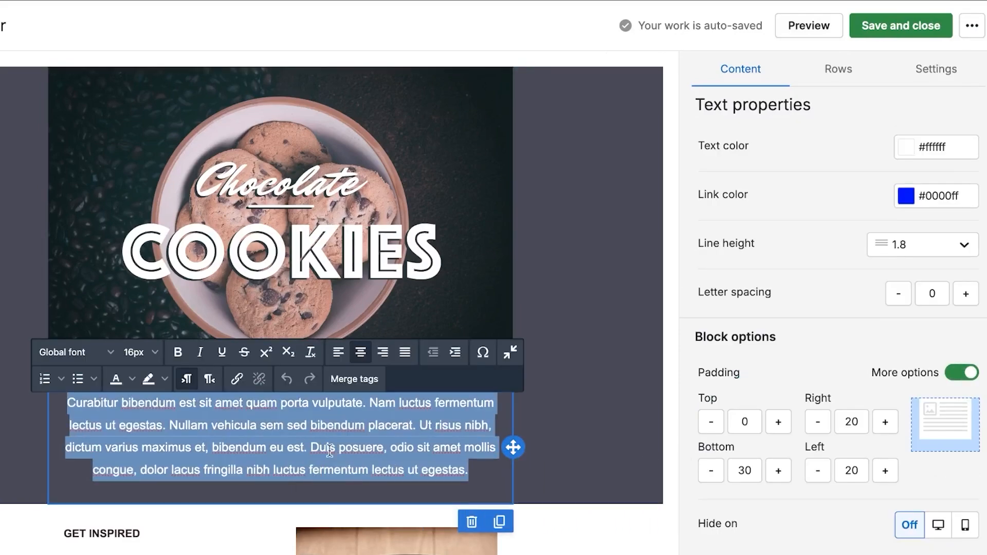
{"action": "key", "text": "BackSpace"}
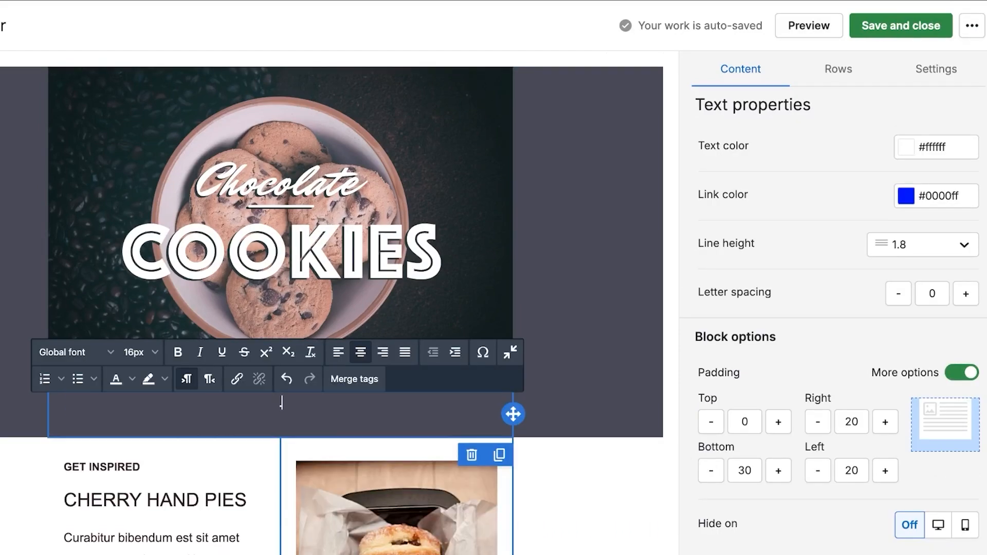
{"action": "type", "text": "......................"}
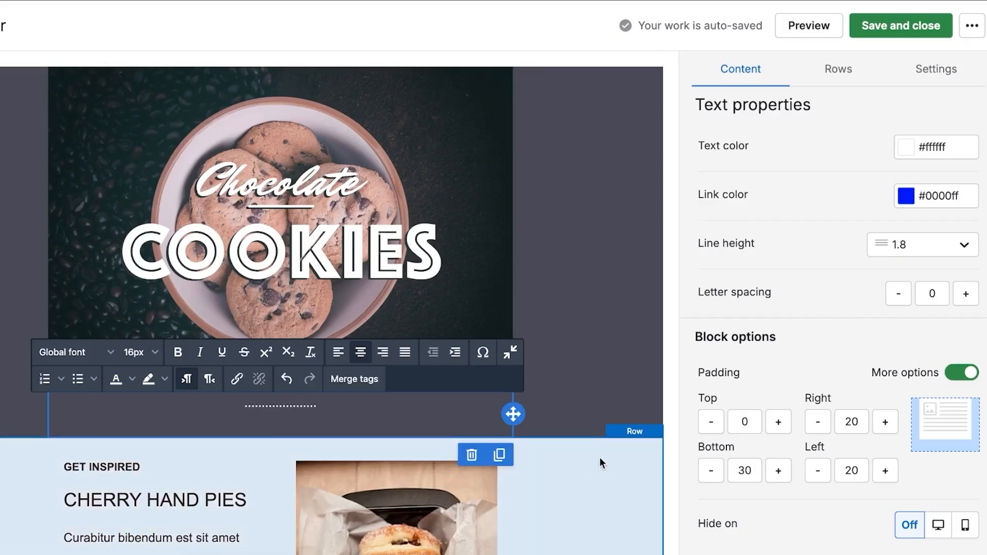
{"action": "scroll", "coordinate": [583, 418], "scroll_direction": "down", "scroll_amount": 10}
{"action": "scroll", "coordinate": [583, 417], "scroll_direction": "down", "scroll_amount": 8}
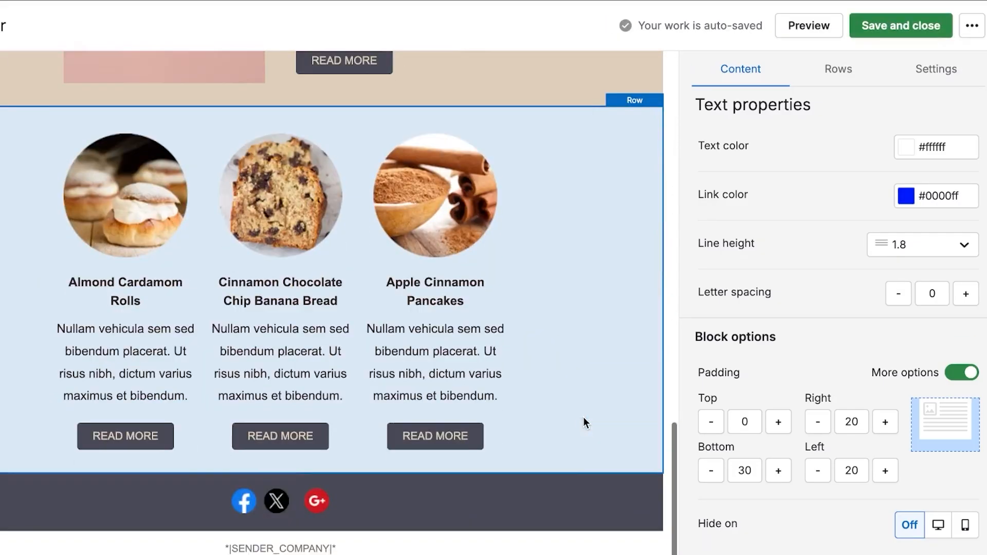
{"action": "scroll", "coordinate": [583, 417], "scroll_direction": "up", "scroll_amount": 14}
{"action": "scroll", "coordinate": [585, 422], "scroll_direction": "down", "scroll_amount": 12}
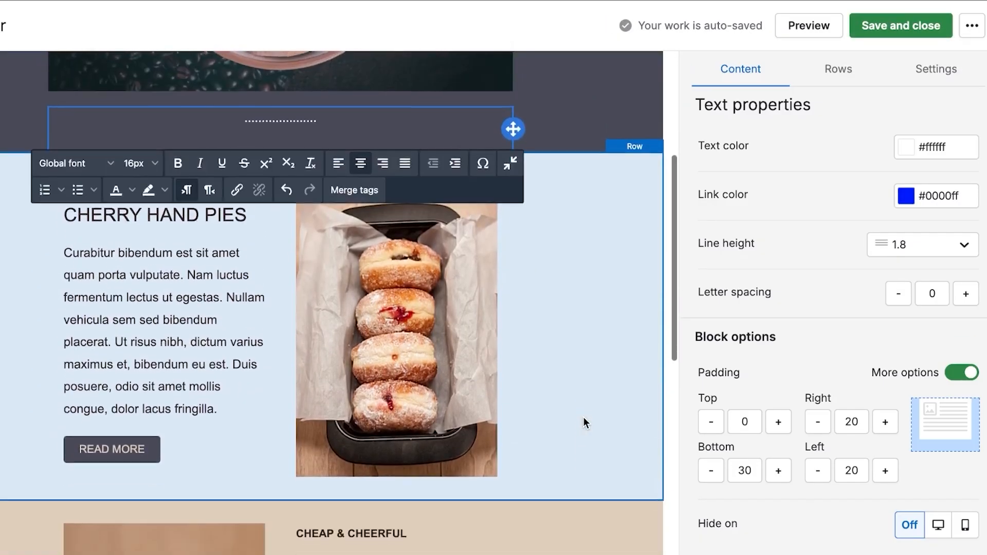
{"action": "scroll", "coordinate": [585, 421], "scroll_direction": "up", "scroll_amount": 10}
{"action": "scroll", "coordinate": [583, 418], "scroll_direction": "down", "scroll_amount": 1}
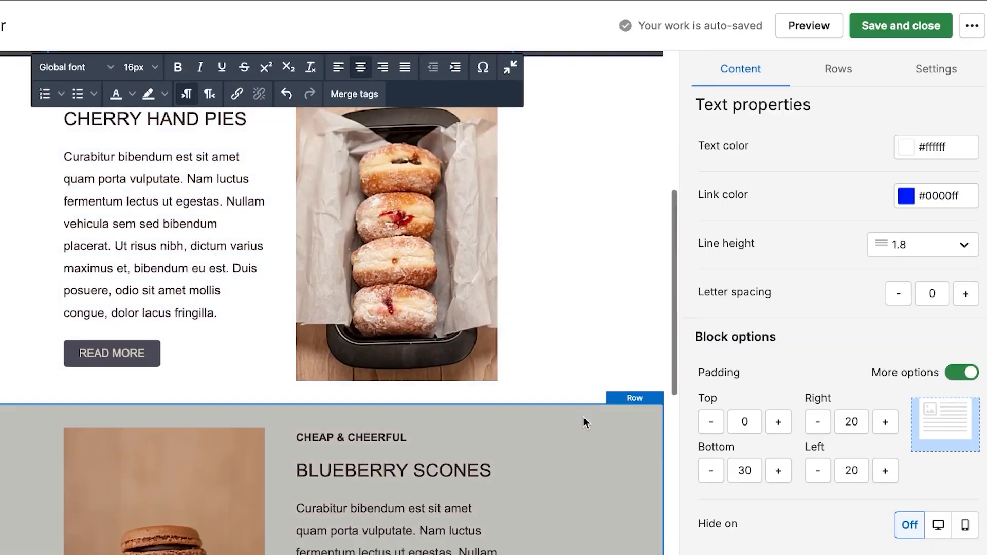
{"action": "scroll", "coordinate": [583, 418], "scroll_direction": "up", "scroll_amount": 1}
Delete the Cherry Hand Pies row from the email.
{"action": "left_click", "coordinate": [566, 320]}
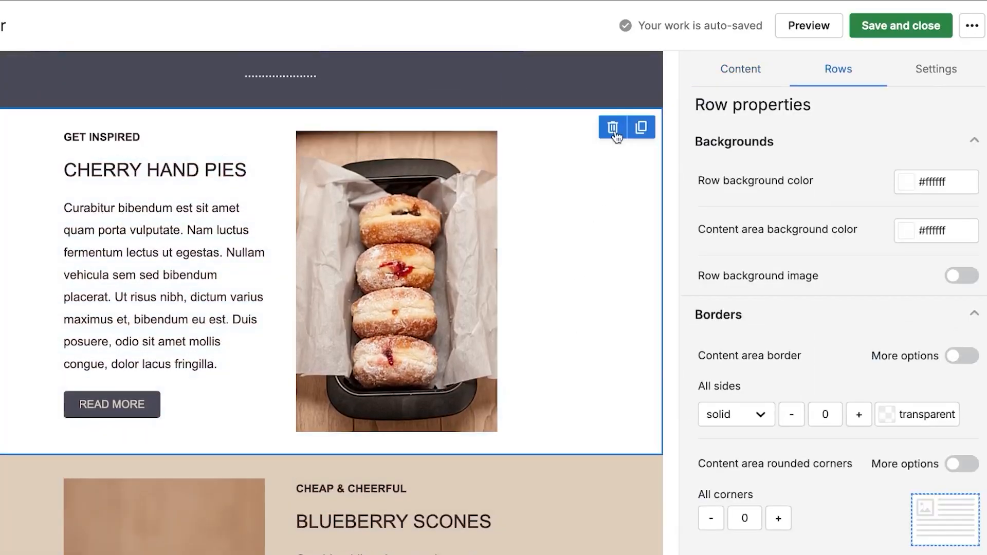
{"action": "left_click", "coordinate": [614, 131]}
{"action": "scroll", "coordinate": [427, 348], "scroll_direction": "up", "scroll_amount": 2}
{"action": "scroll", "coordinate": [410, 381], "scroll_direction": "down", "scroll_amount": 2}
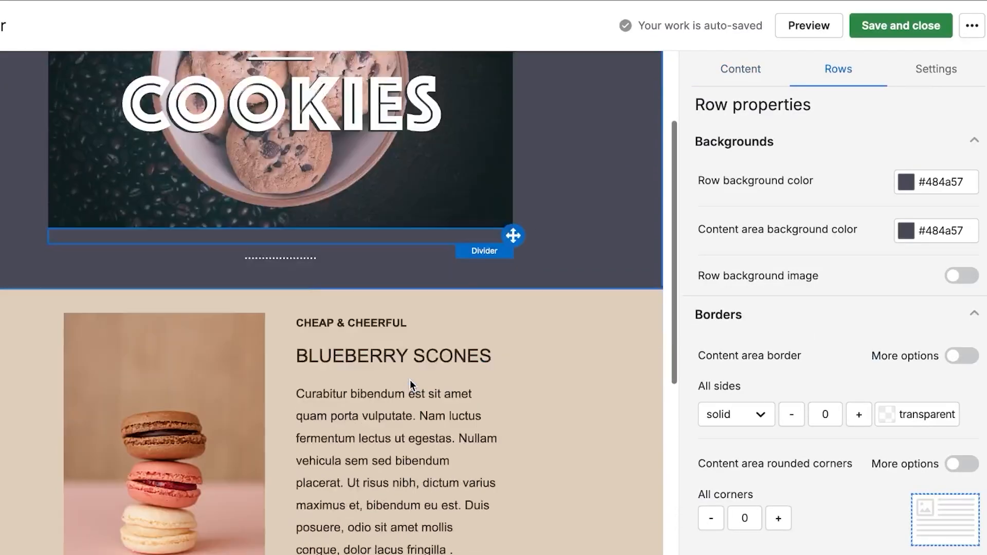
{"action": "scroll", "coordinate": [409, 381], "scroll_direction": "down", "scroll_amount": 5}
{"action": "scroll", "coordinate": [409, 381], "scroll_direction": "up", "scroll_amount": 2}
{"action": "scroll", "coordinate": [409, 381], "scroll_direction": "down", "scroll_amount": 7}
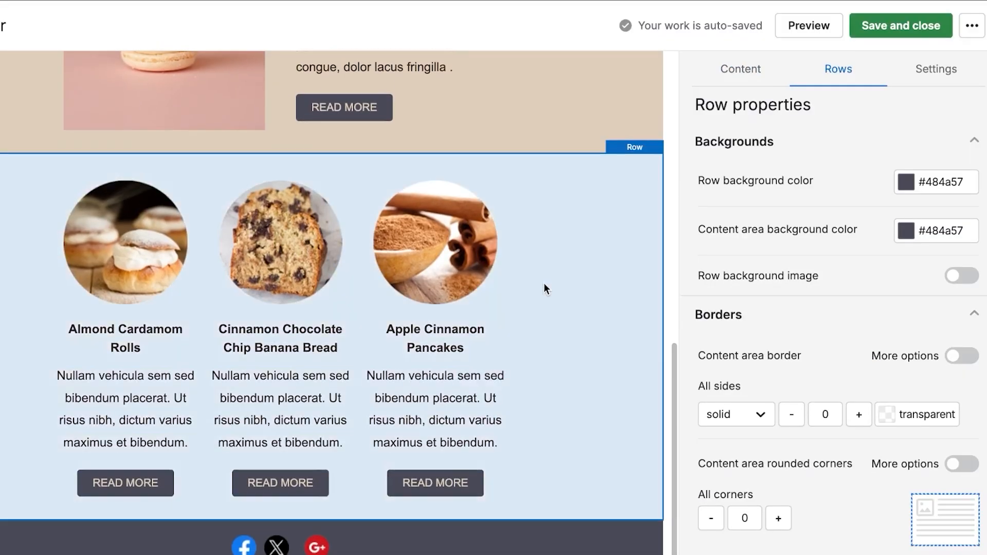
Delete the row of three products so Blueberry Scones follows the cookies header.
{"action": "left_click", "coordinate": [544, 283]}
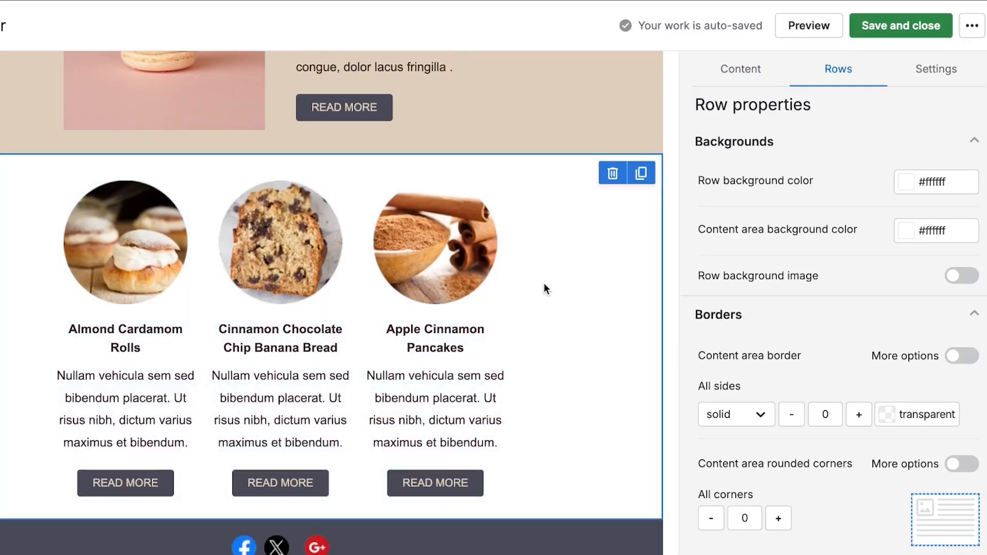
{"action": "left_click", "coordinate": [614, 174]}
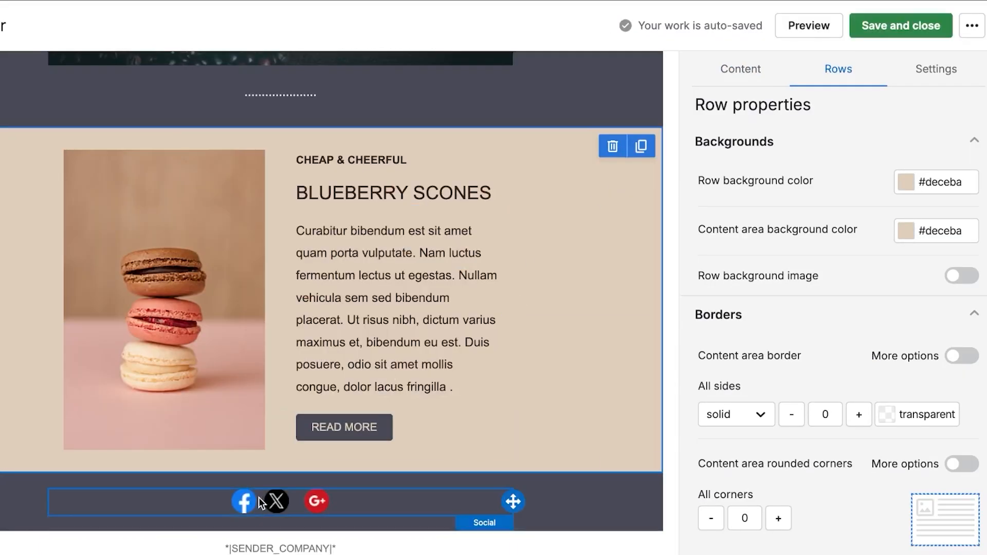
{"action": "scroll", "coordinate": [368, 396], "scroll_direction": "up", "scroll_amount": 3}
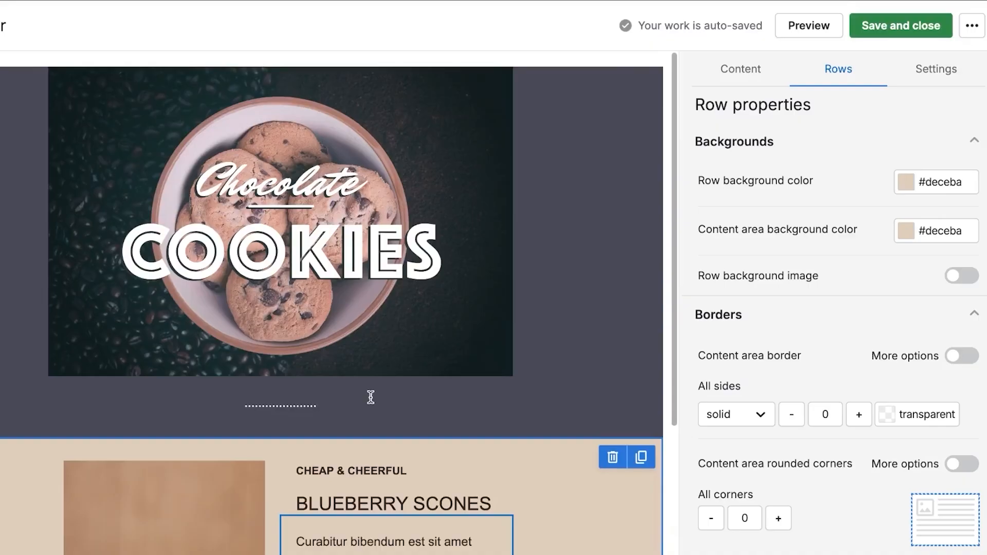
{"action": "scroll", "coordinate": [371, 397], "scroll_direction": "down", "scroll_amount": 2}
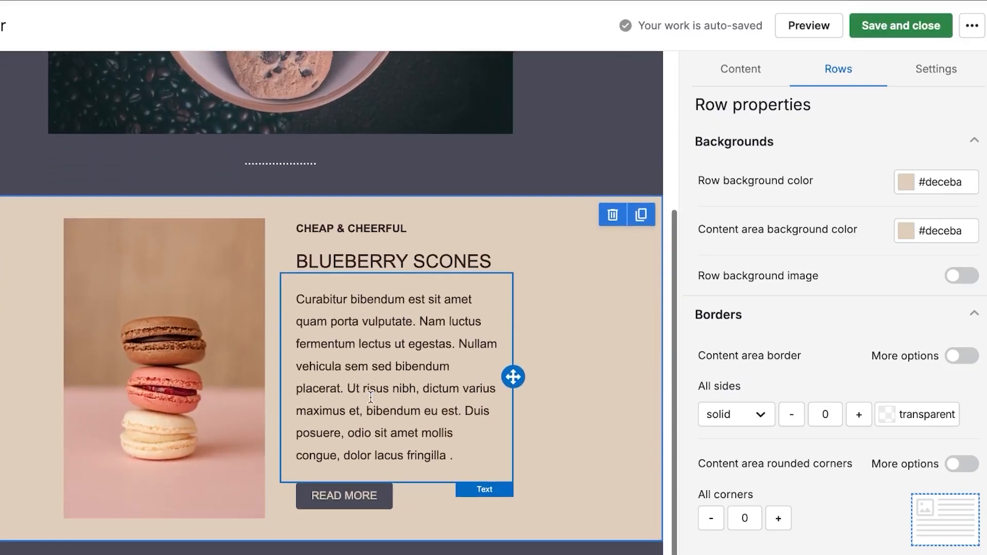
Replace the BLUEBERRY SCONES heading text with NEW PRODUCT.
{"action": "left_click", "coordinate": [394, 344]}
{"action": "left_click", "coordinate": [500, 253]}
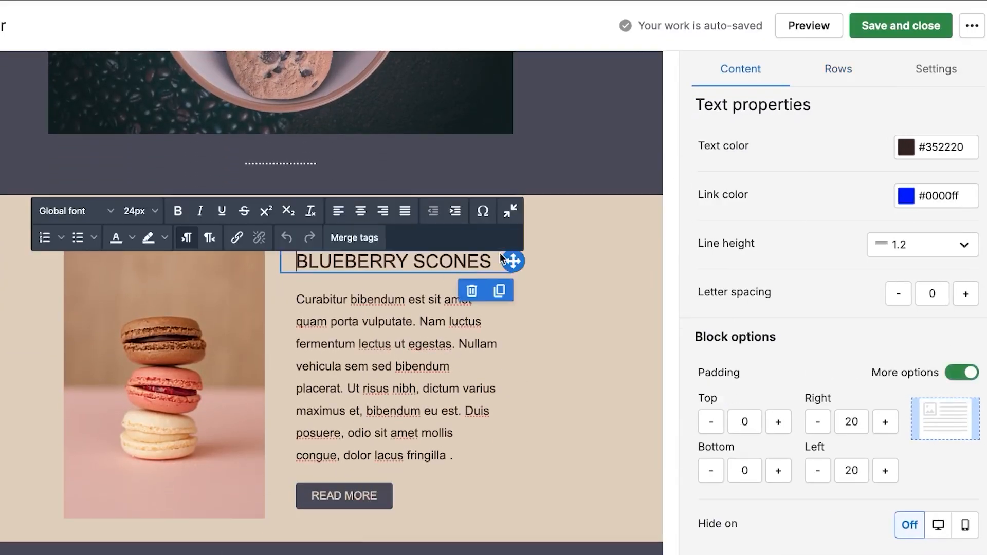
{"action": "left_click_drag", "start_coordinate": [500, 253], "coordinate": [288, 261]}
{"action": "key", "text": "BackSpace"}
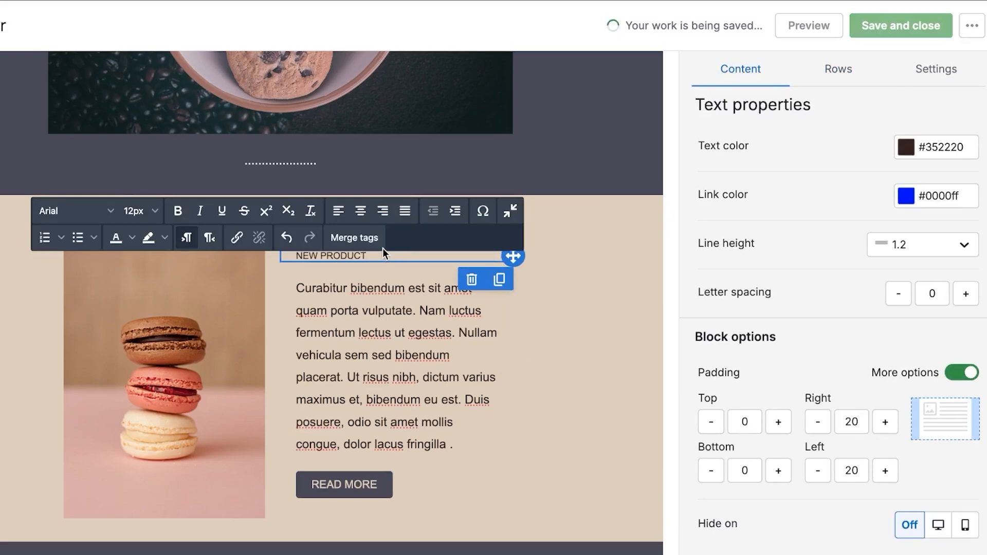
{"action": "left_click_drag", "start_coordinate": [370, 258], "coordinate": [365, 256]}
{"action": "left_click", "coordinate": [305, 259]}
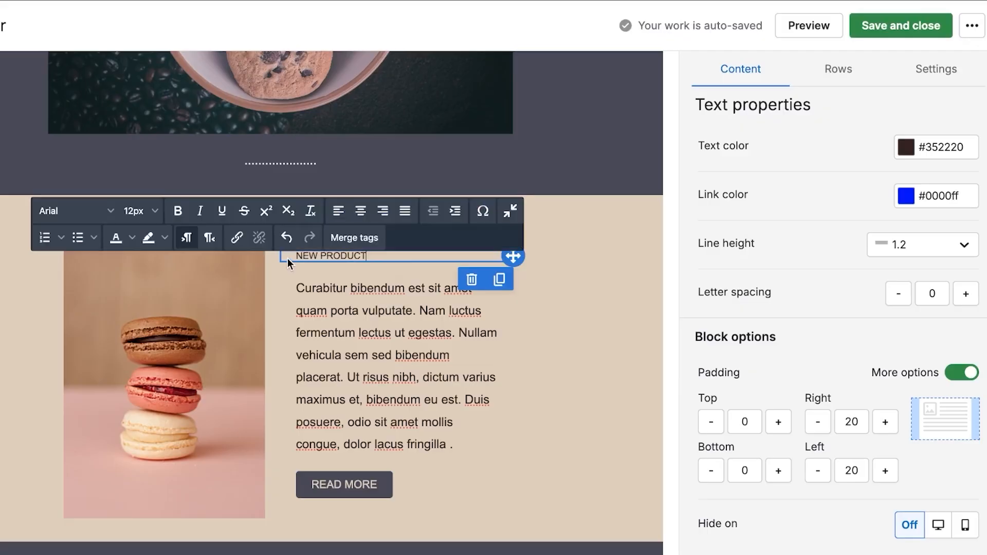
{"action": "left_click", "coordinate": [370, 256]}
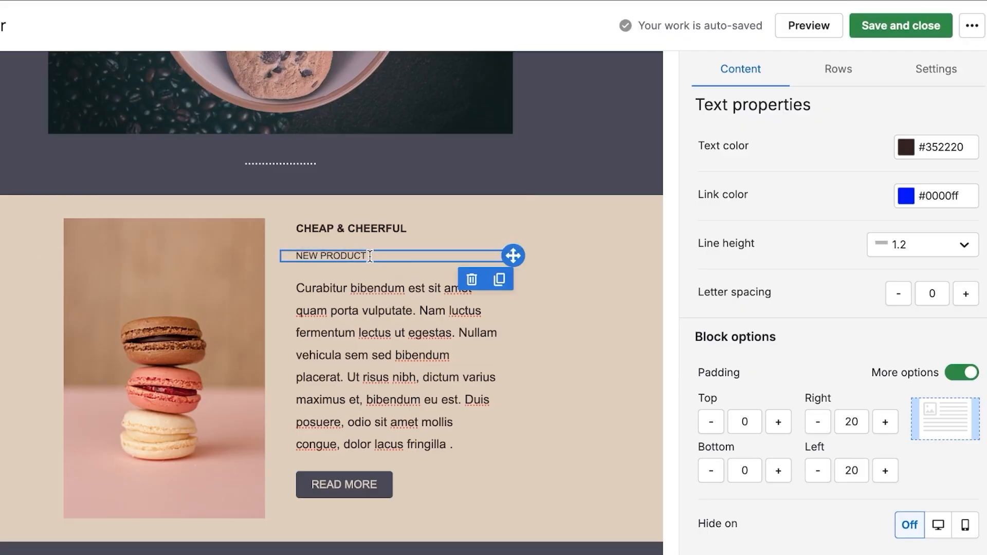
{"action": "left_click", "coordinate": [299, 255]}
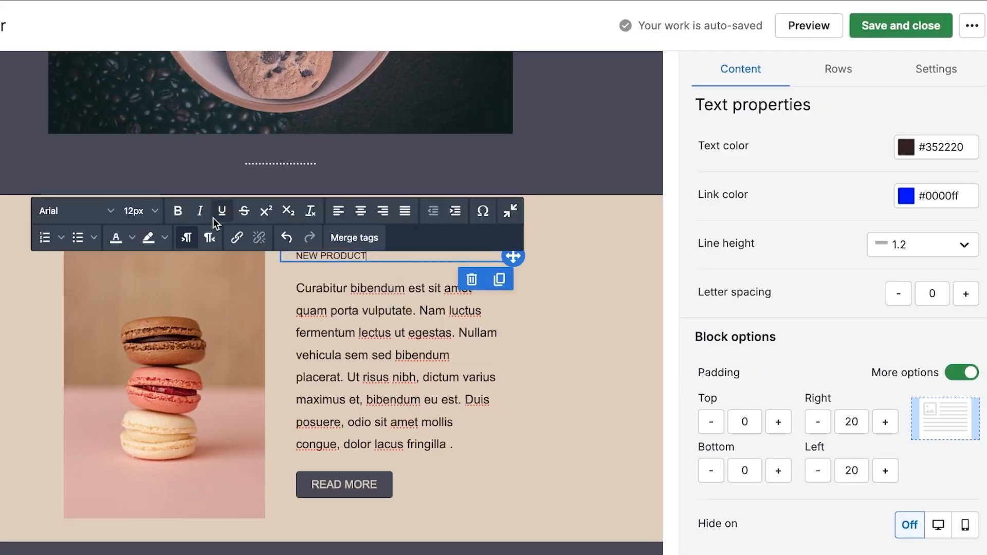
Make the NEW PRODUCT heading bold at 17px font size.
{"action": "left_click", "coordinate": [177, 211]}
{"action": "left_click", "coordinate": [149, 211]}
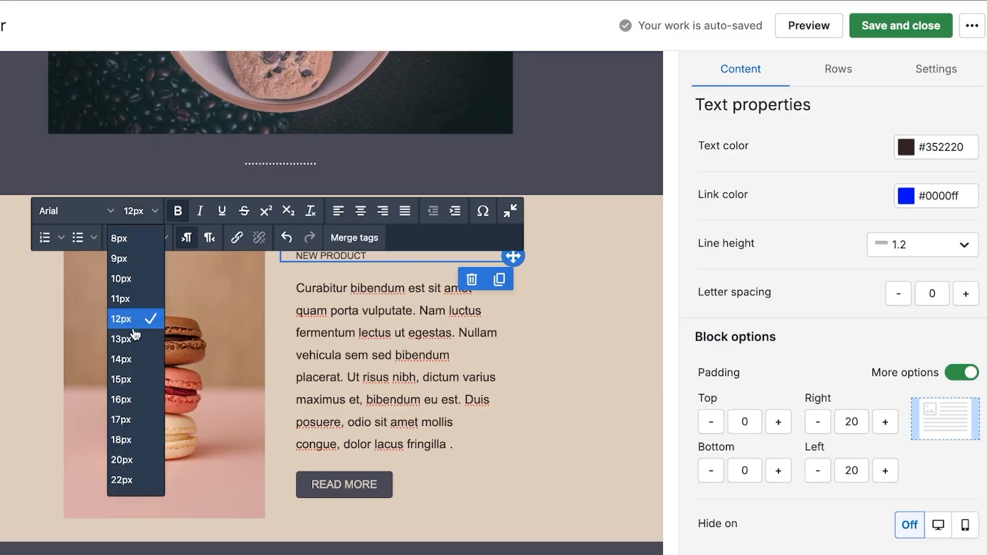
{"action": "left_click", "coordinate": [132, 419]}
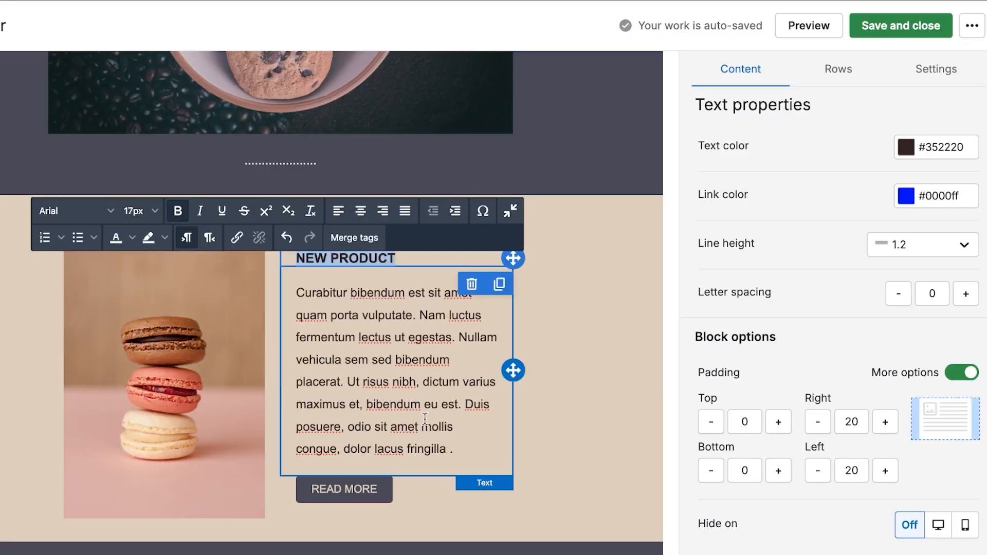
{"action": "left_click", "coordinate": [556, 469]}
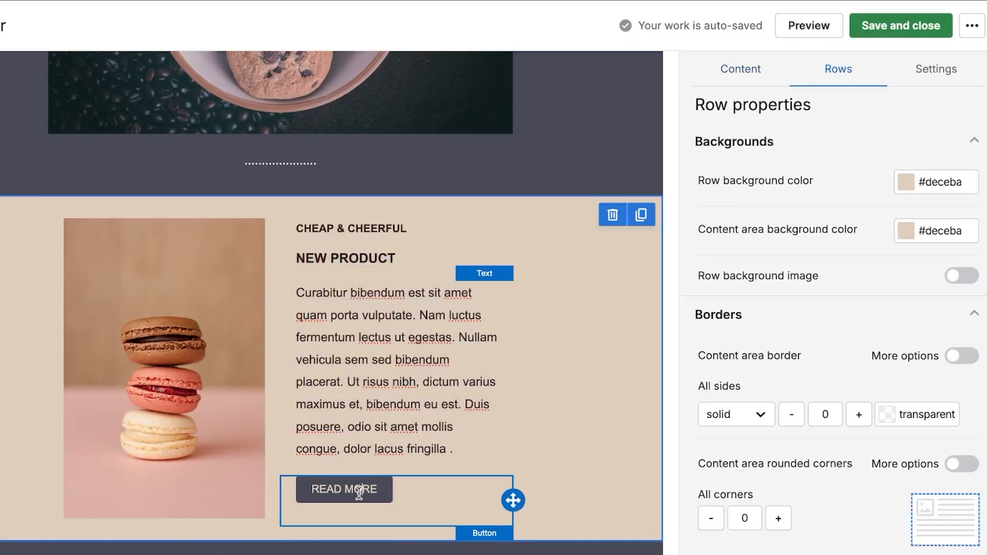
{"action": "left_click", "coordinate": [360, 490]}
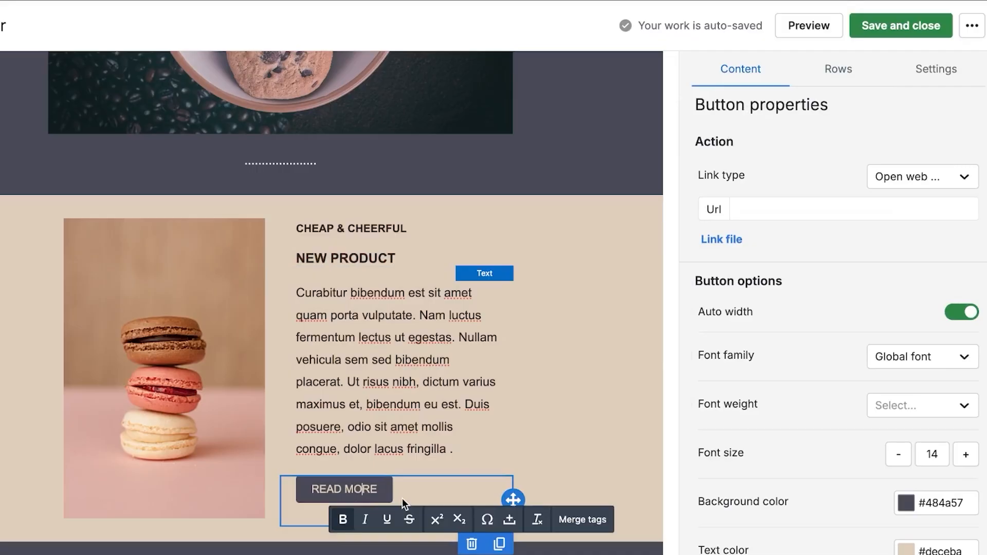
Delete the READ MORE button from the macaron section.
{"action": "left_click", "coordinate": [471, 544]}
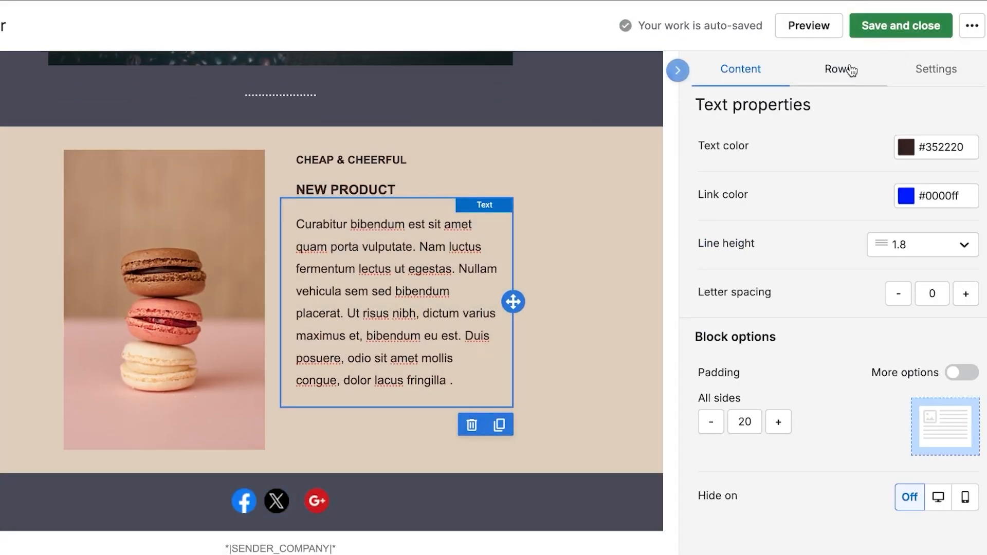
{"action": "left_click", "coordinate": [677, 70]}
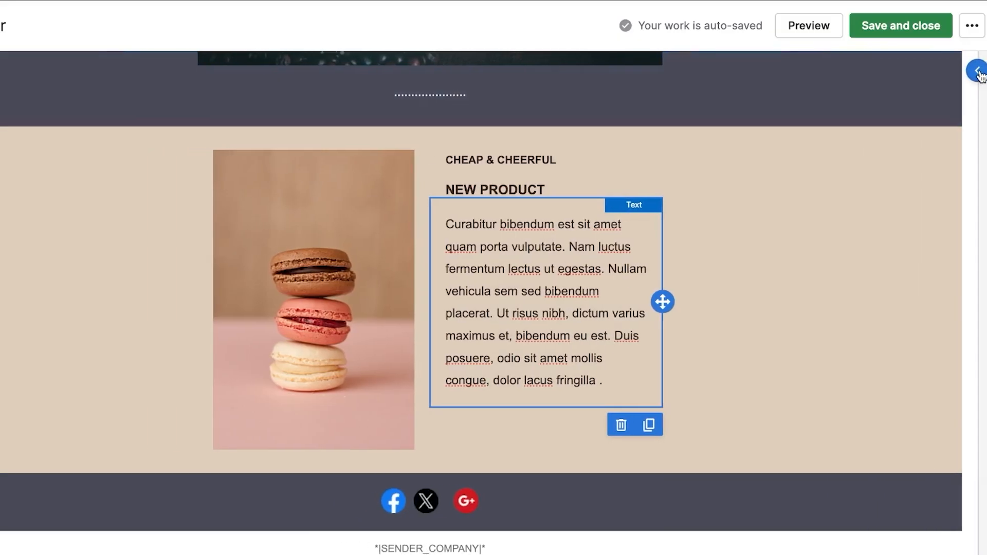
{"action": "left_click", "coordinate": [979, 70]}
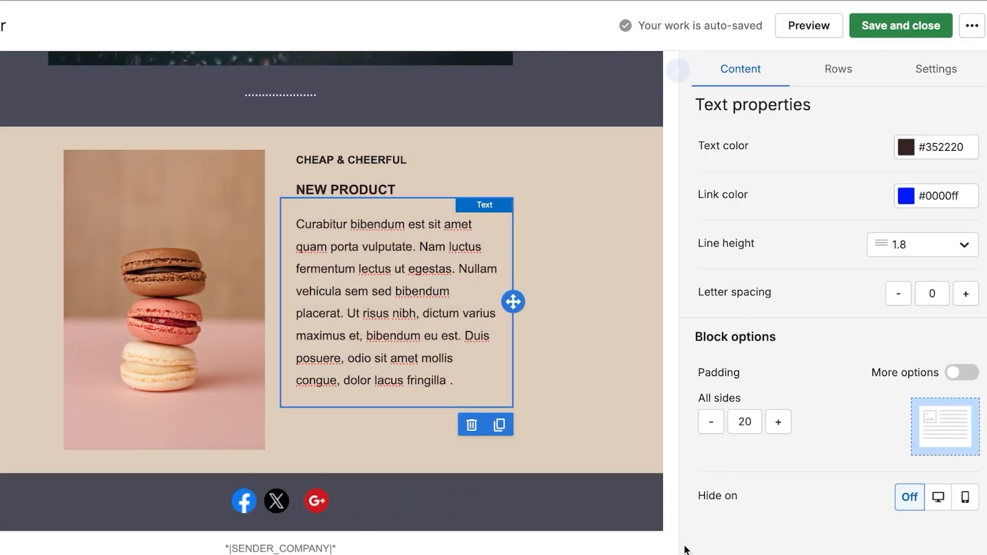
Add a new button block below the macaron product description.
{"action": "left_click", "coordinate": [656, 551]}
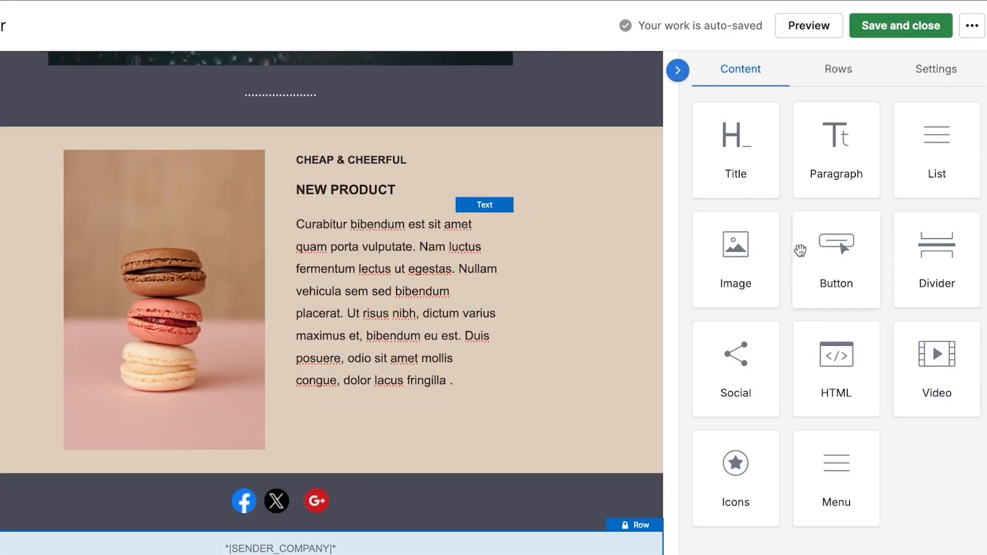
{"action": "left_click_drag", "start_coordinate": [843, 267], "coordinate": [350, 373]}
{"action": "left_click", "coordinate": [404, 429]}
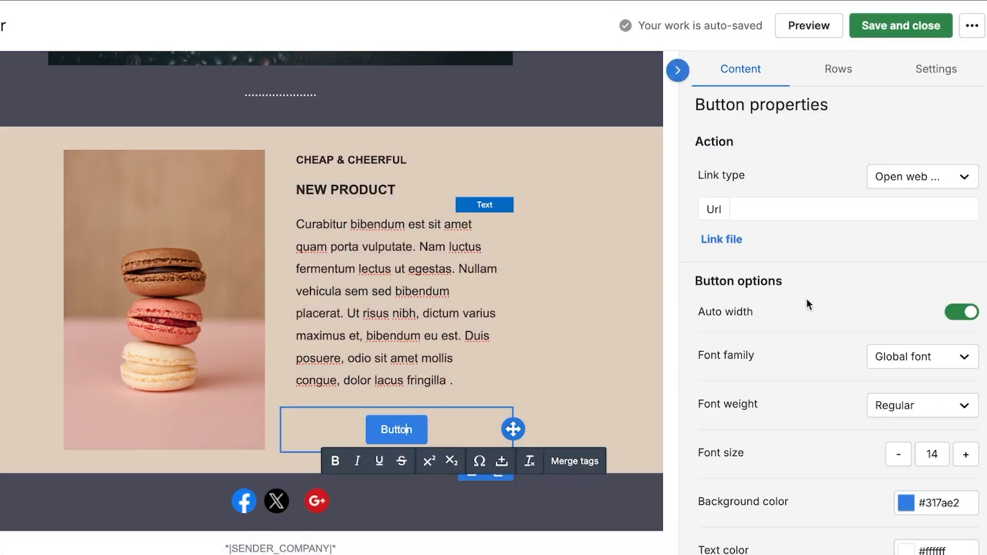
{"action": "scroll", "coordinate": [806, 299], "scroll_direction": "down", "scroll_amount": 3}
{"action": "scroll", "coordinate": [806, 299], "scroll_direction": "up", "scroll_amount": 3}
{"action": "scroll", "coordinate": [810, 204], "scroll_direction": "down", "scroll_amount": 2}
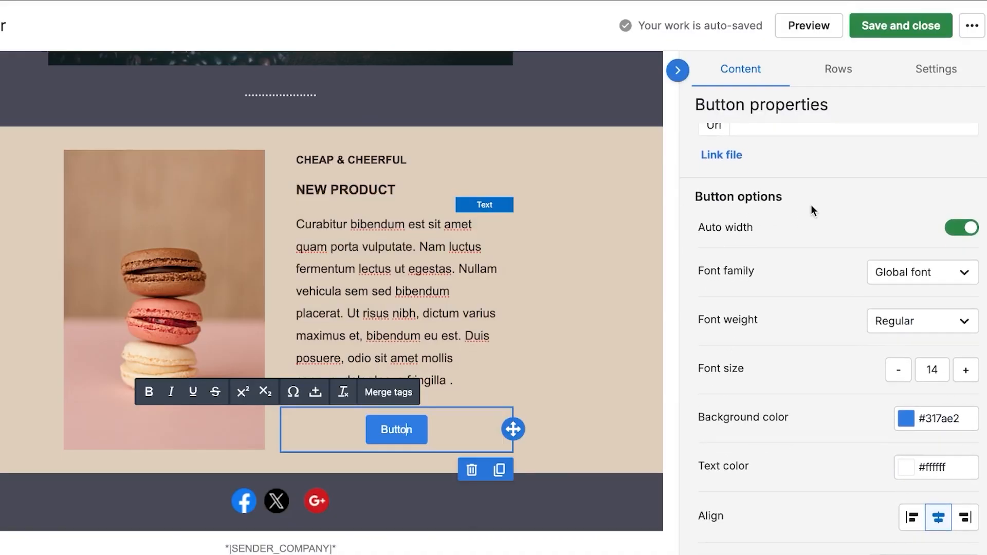
{"action": "scroll", "coordinate": [811, 208], "scroll_direction": "up", "scroll_amount": 2}
{"action": "left_click", "coordinate": [801, 207]}
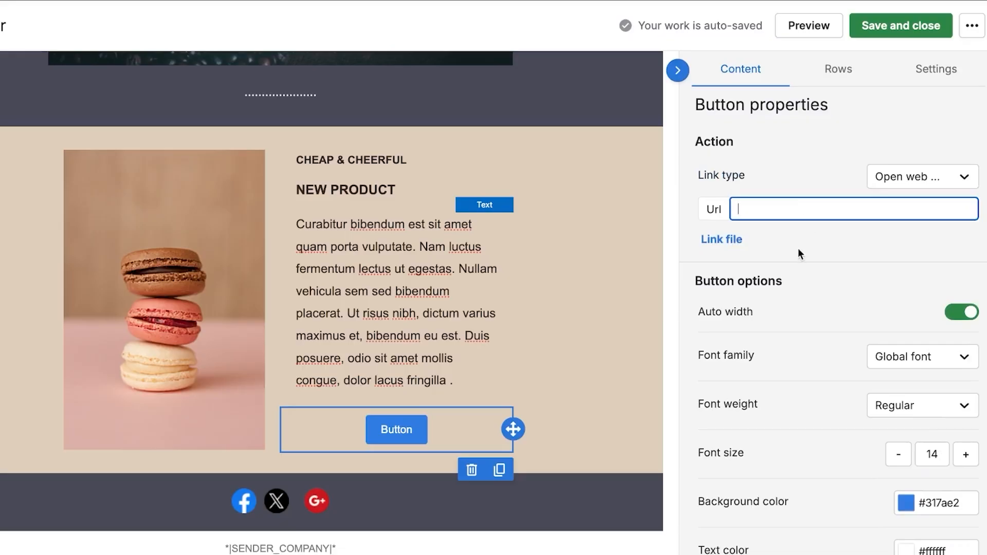
{"action": "scroll", "coordinate": [788, 331], "scroll_direction": "down", "scroll_amount": 5}
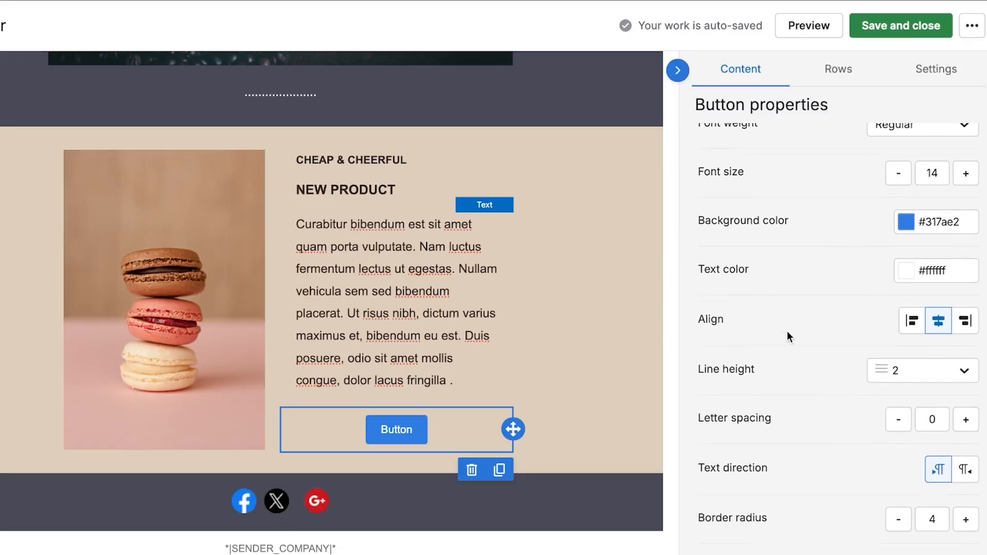
{"action": "scroll", "coordinate": [787, 331], "scroll_direction": "down", "scroll_amount": 7}
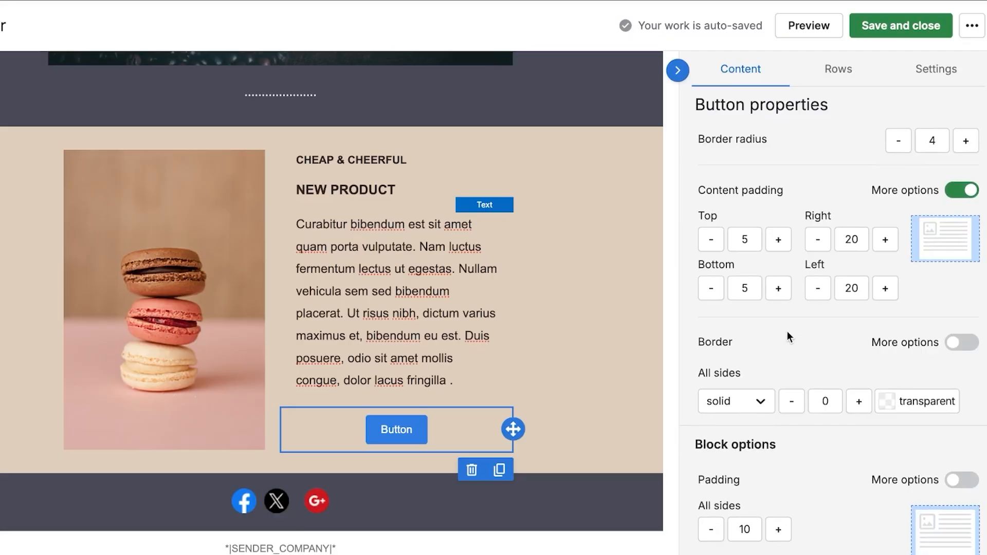
{"action": "scroll", "coordinate": [788, 337], "scroll_direction": "up", "scroll_amount": 10}
Change the new button's label to SUBSCRIBE.
{"action": "left_click", "coordinate": [411, 431]}
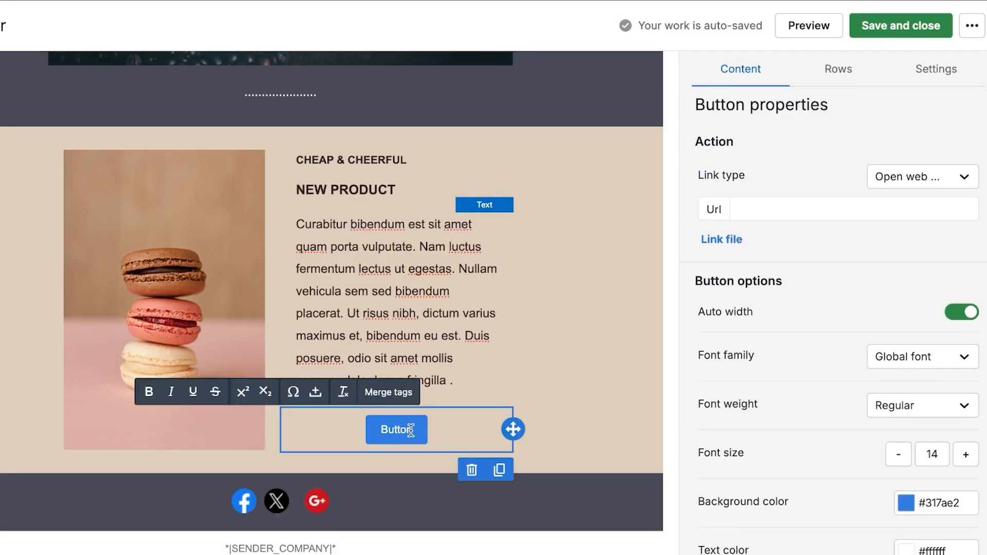
{"action": "key", "text": "BackSpace"}
{"action": "key", "text": "BackSpace"}
{"action": "key", "text": "BackSpace"}
{"action": "key", "text": "BackSpace"}
{"action": "key", "text": "BackSpace"}
{"action": "key", "text": "BackSpace"}
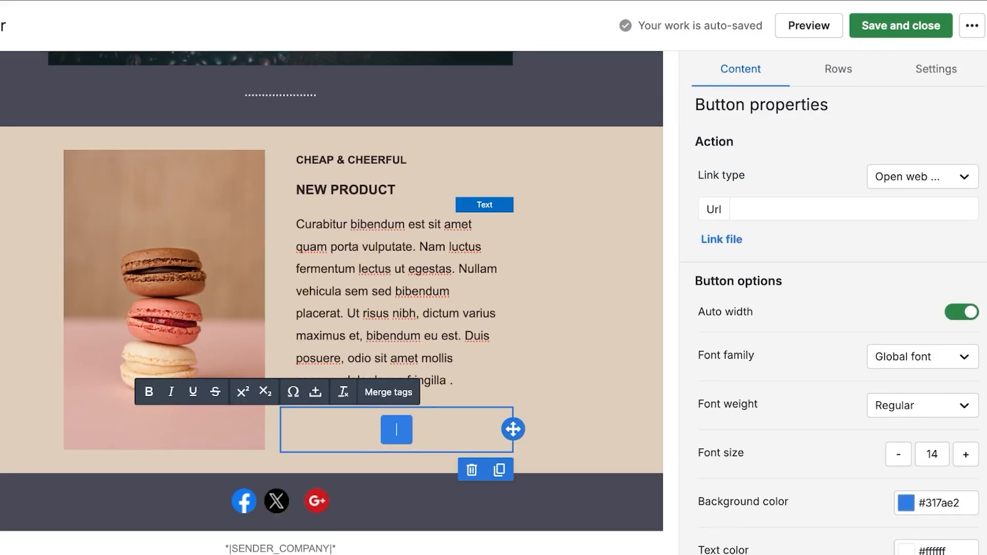
{"action": "type", "text": "SUBSCRIBE"}
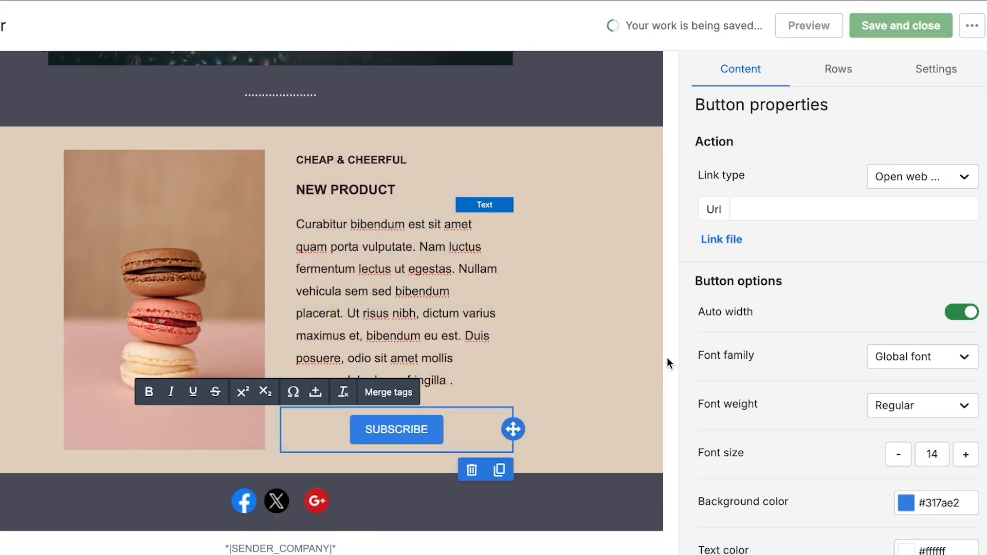
{"action": "left_click", "coordinate": [667, 358]}
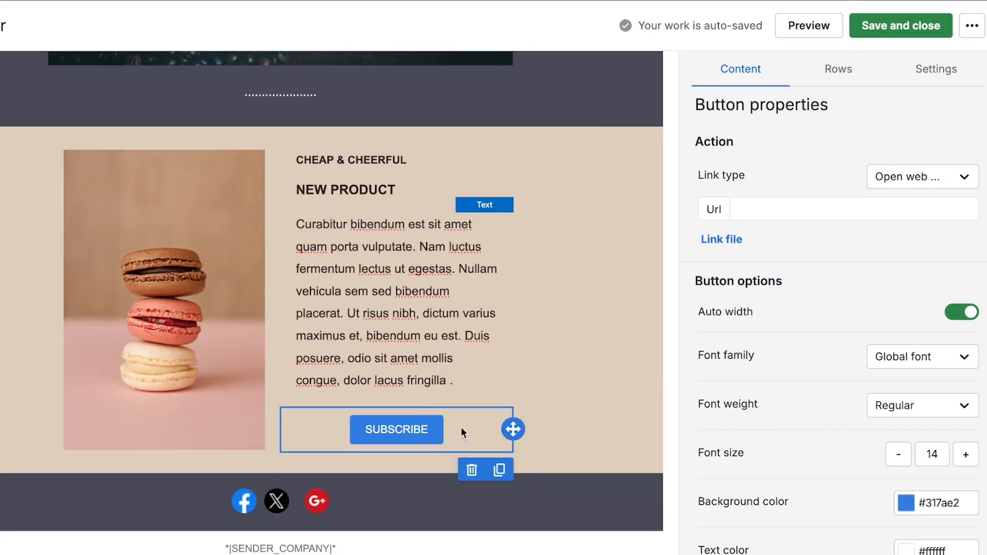
{"action": "scroll", "coordinate": [672, 230], "scroll_direction": "up", "scroll_amount": 5}
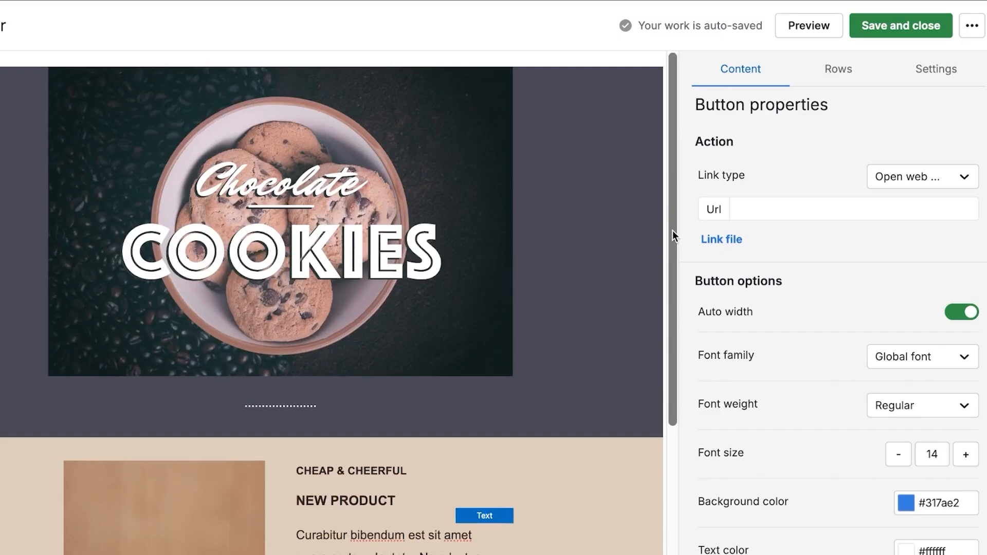
{"action": "scroll", "coordinate": [673, 231], "scroll_direction": "down", "scroll_amount": 5}
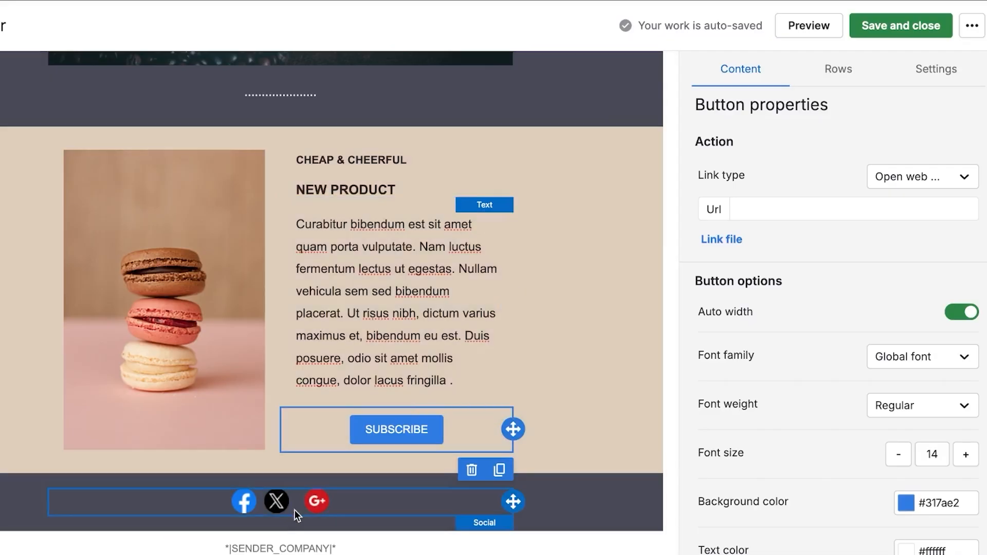
Replace the old Facebook, X and Google+ block with a new social icons block in the footer.
{"action": "left_click", "coordinate": [295, 506]}
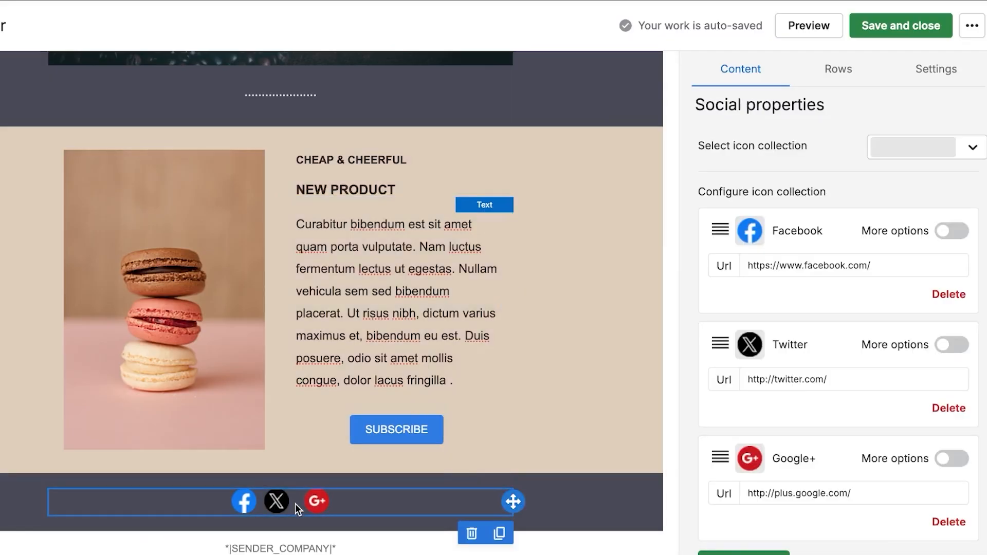
{"action": "left_click", "coordinate": [471, 534]}
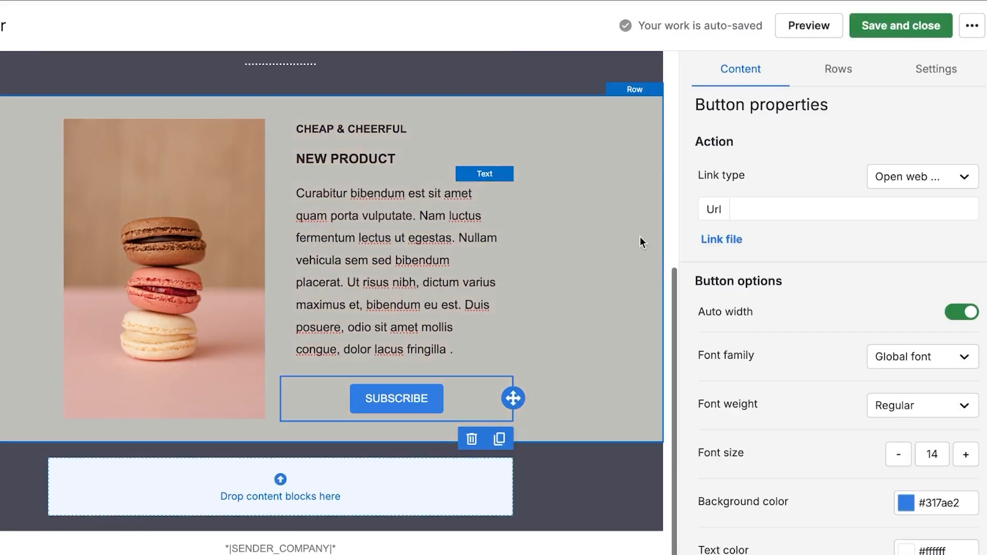
{"action": "mouse_move", "coordinate": [678, 72]}
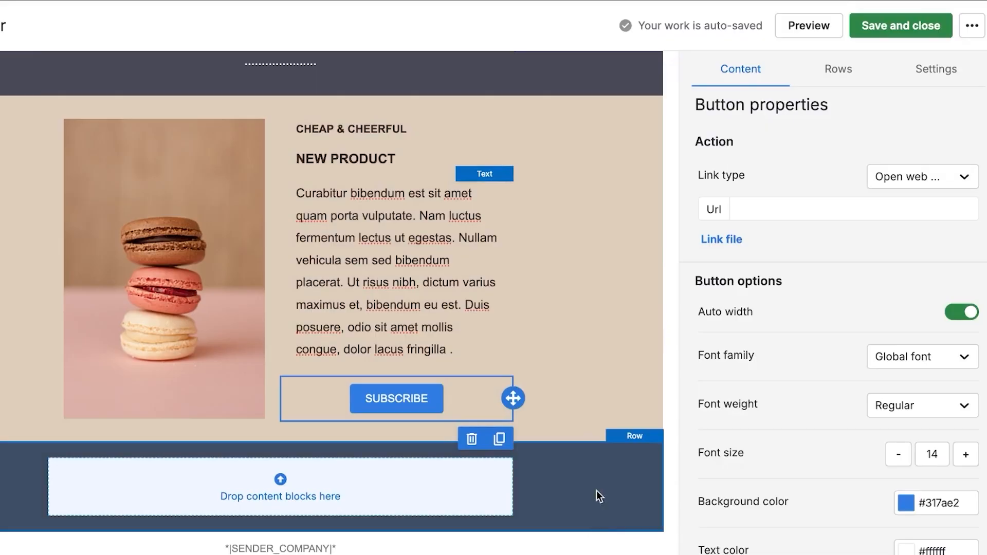
{"action": "left_click", "coordinate": [591, 548]}
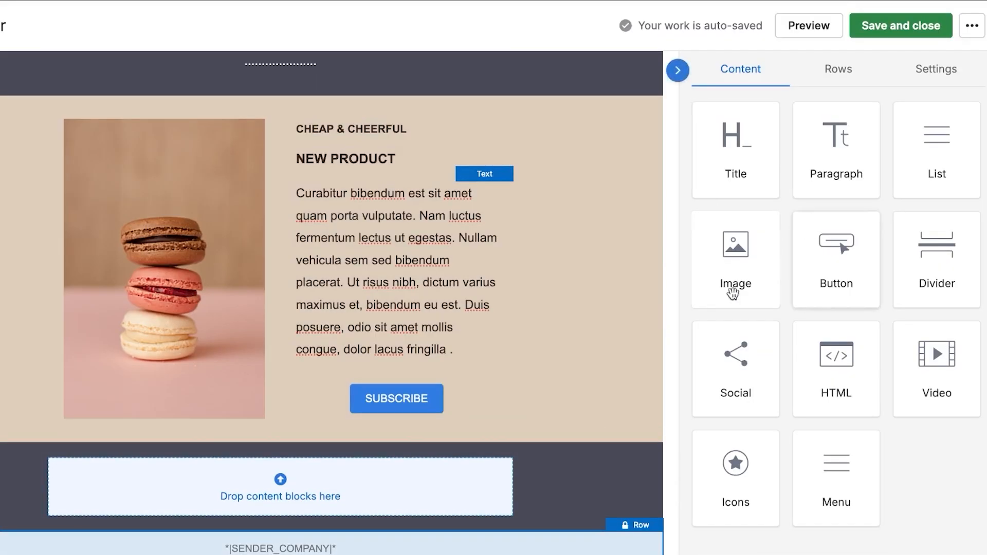
{"action": "left_click_drag", "start_coordinate": [734, 353], "coordinate": [242, 463]}
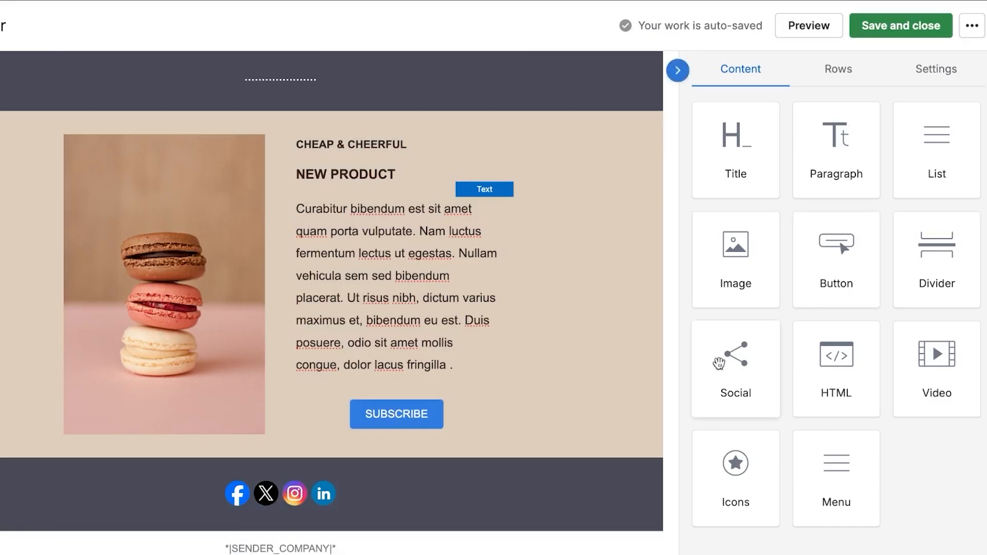
{"action": "left_click", "coordinate": [310, 474]}
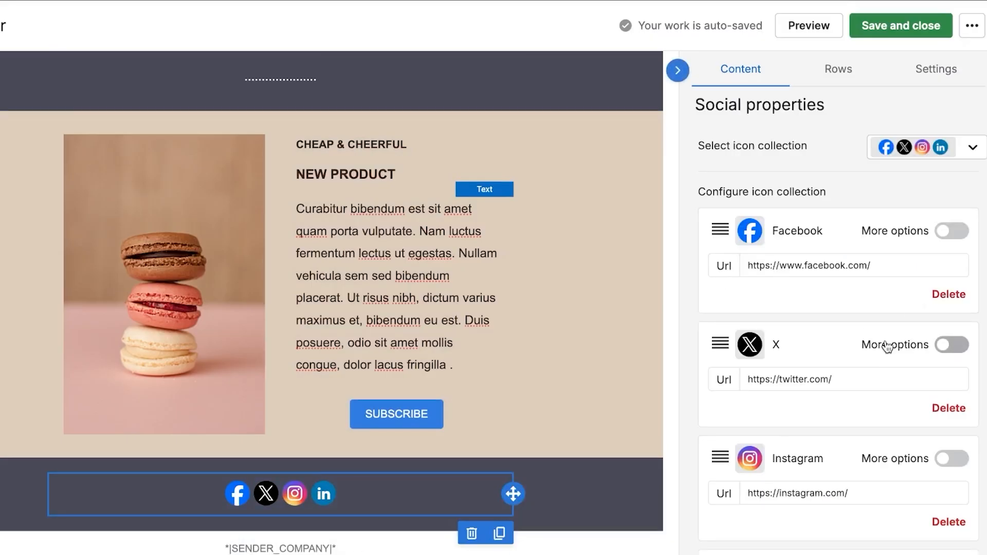
{"action": "scroll", "coordinate": [886, 346], "scroll_direction": "down", "scroll_amount": 7}
{"action": "scroll", "coordinate": [884, 346], "scroll_direction": "up", "scroll_amount": 3}
{"action": "scroll", "coordinate": [849, 329], "scroll_direction": "down", "scroll_amount": 3}
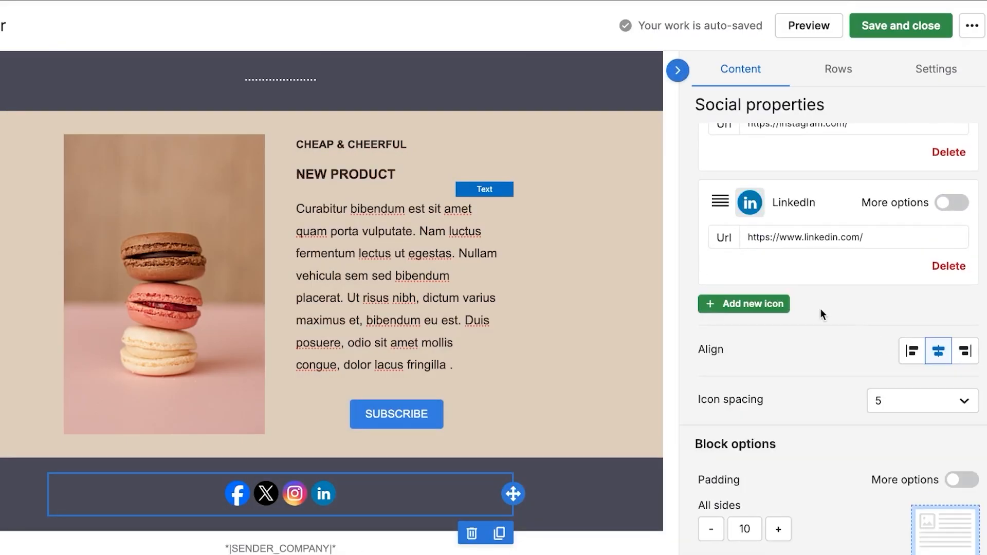
Add an E-Mail icon to the new social icons row.
{"action": "left_click", "coordinate": [776, 307]}
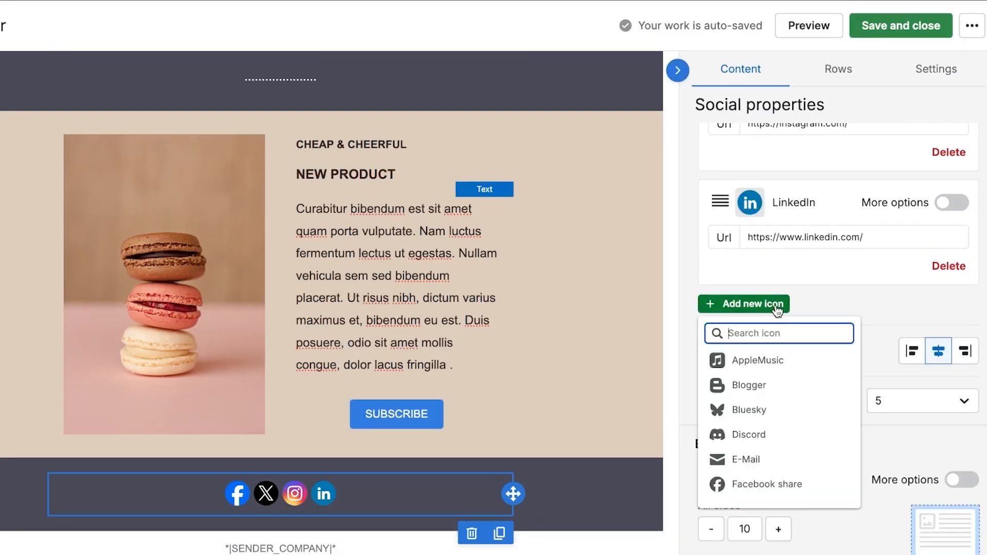
{"action": "left_click", "coordinate": [758, 457]}
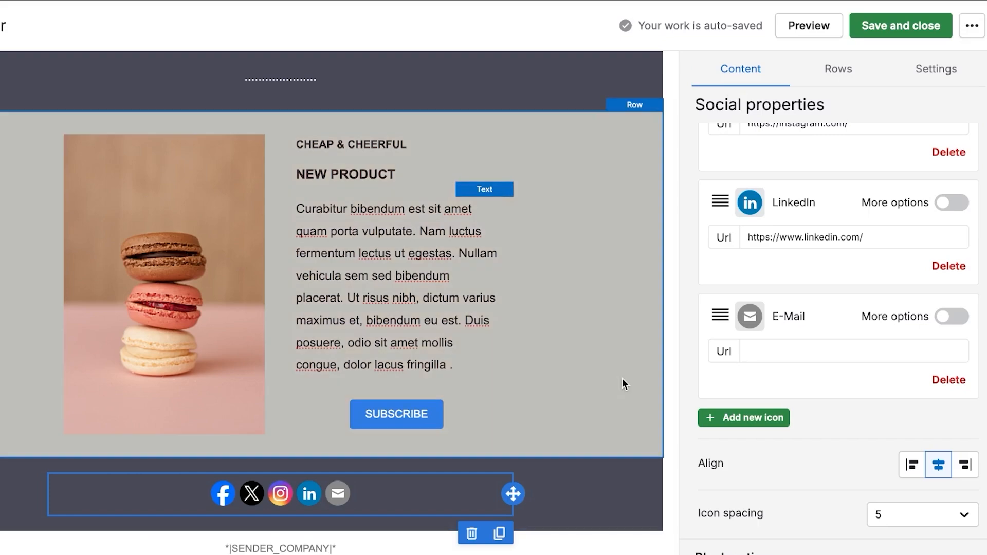
{"action": "scroll", "coordinate": [622, 378], "scroll_direction": "up", "scroll_amount": 6}
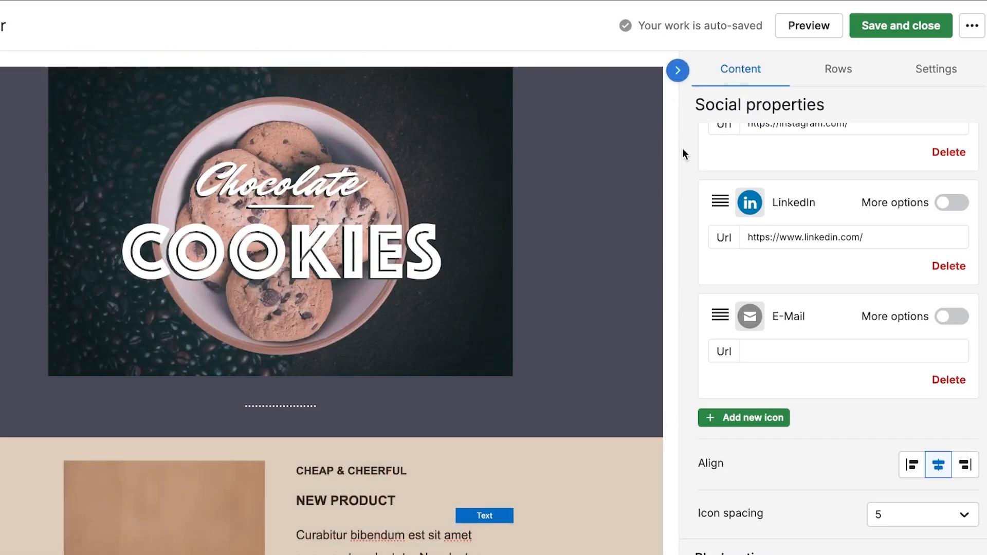
{"action": "scroll", "coordinate": [676, 139], "scroll_direction": "down", "scroll_amount": 6}
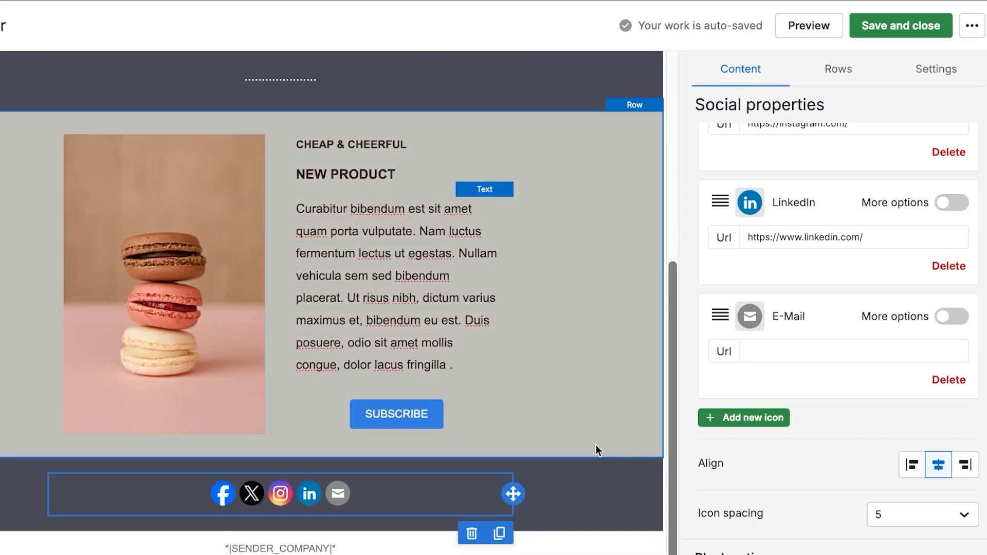
{"action": "left_click", "coordinate": [597, 546]}
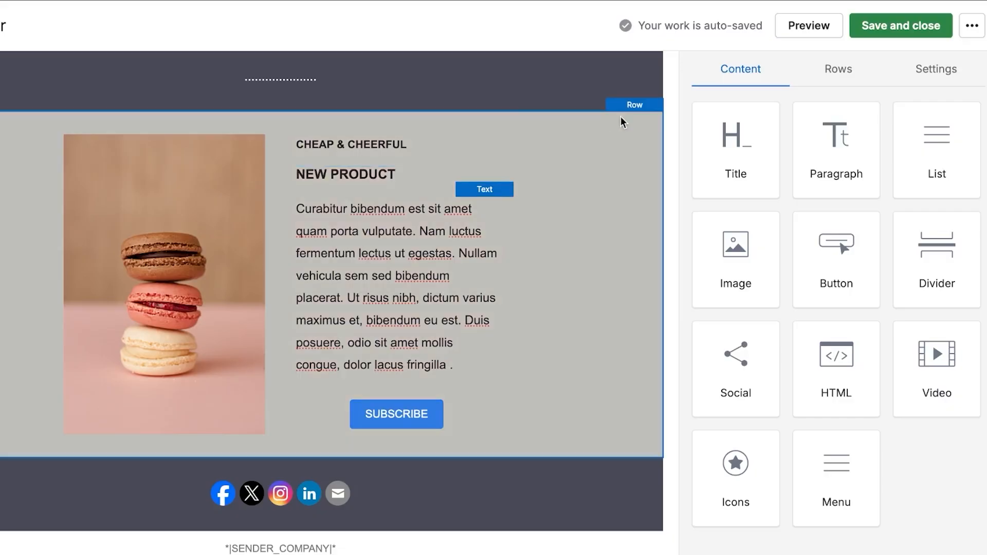
Save and close the email design, then move via Automated campaigns to the Sales Inbox.
{"action": "left_click", "coordinate": [899, 30]}
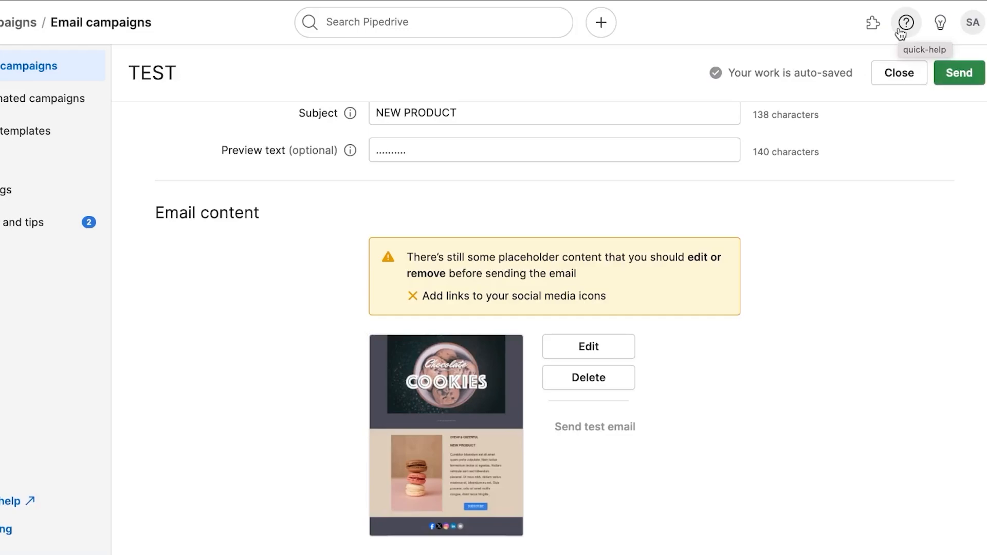
{"action": "left_click", "coordinate": [74, 111]}
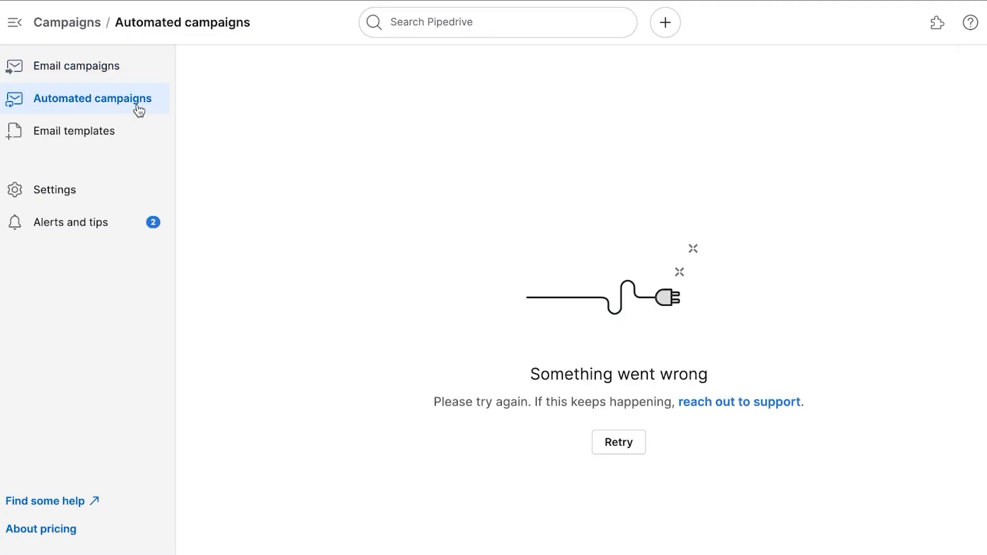
{"action": "left_click", "coordinate": [14, 239]}
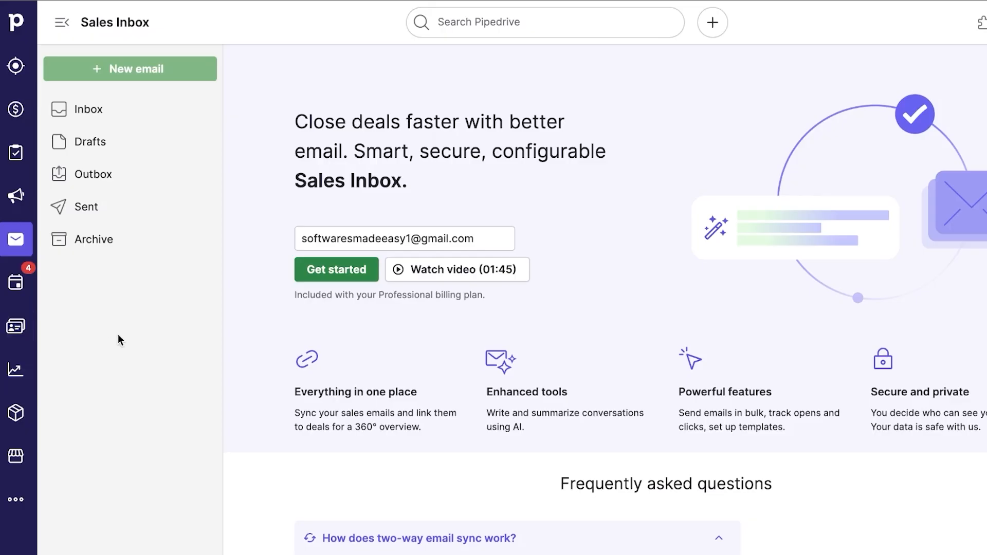
Open Activities, dismiss its welcome message, and start a new activity form.
{"action": "left_click", "coordinate": [17, 284]}
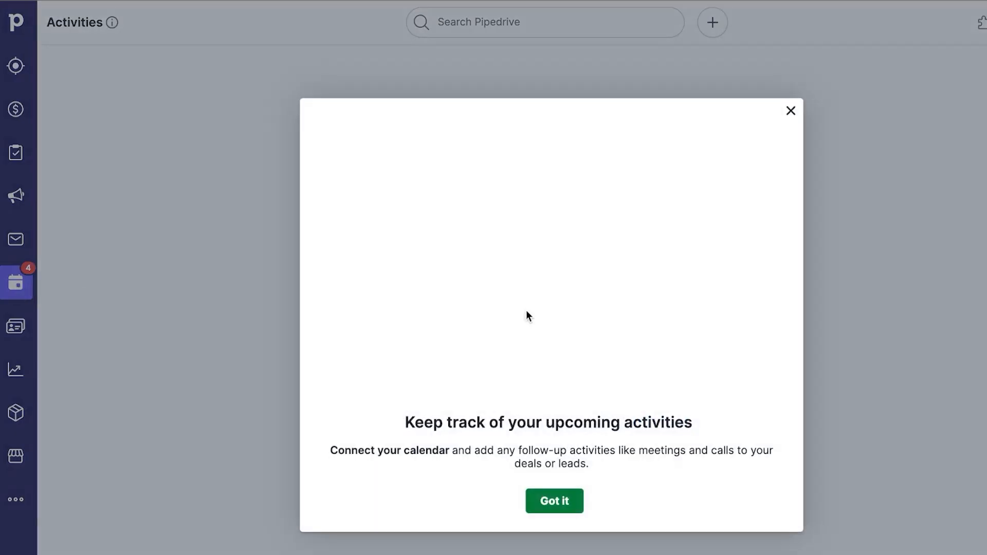
{"action": "left_click", "coordinate": [555, 497]}
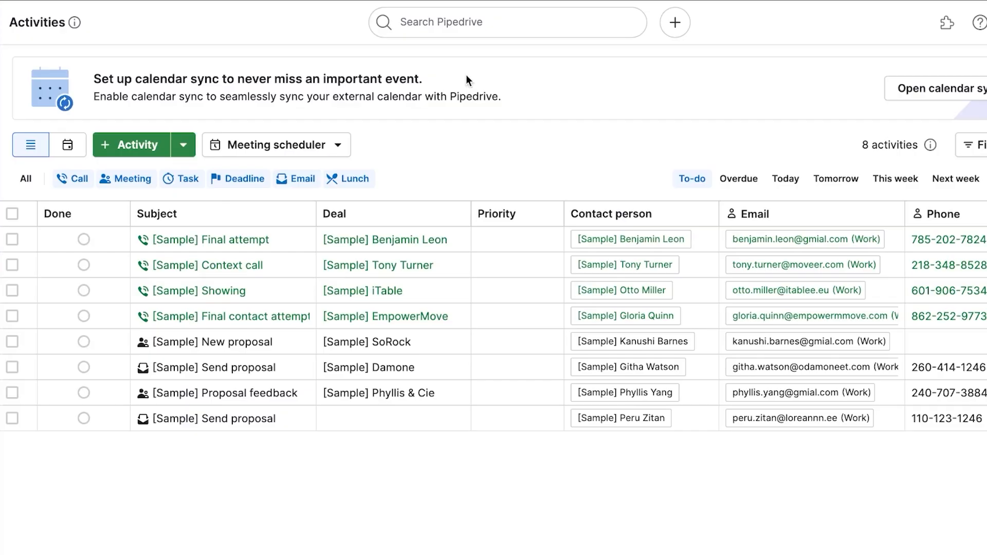
{"action": "left_click", "coordinate": [335, 146]}
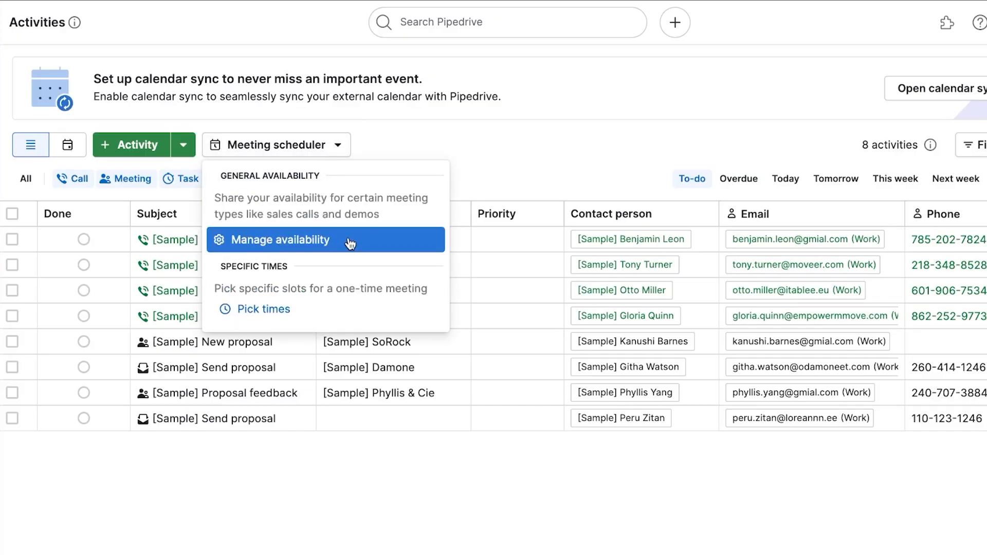
{"action": "left_click", "coordinate": [132, 145]}
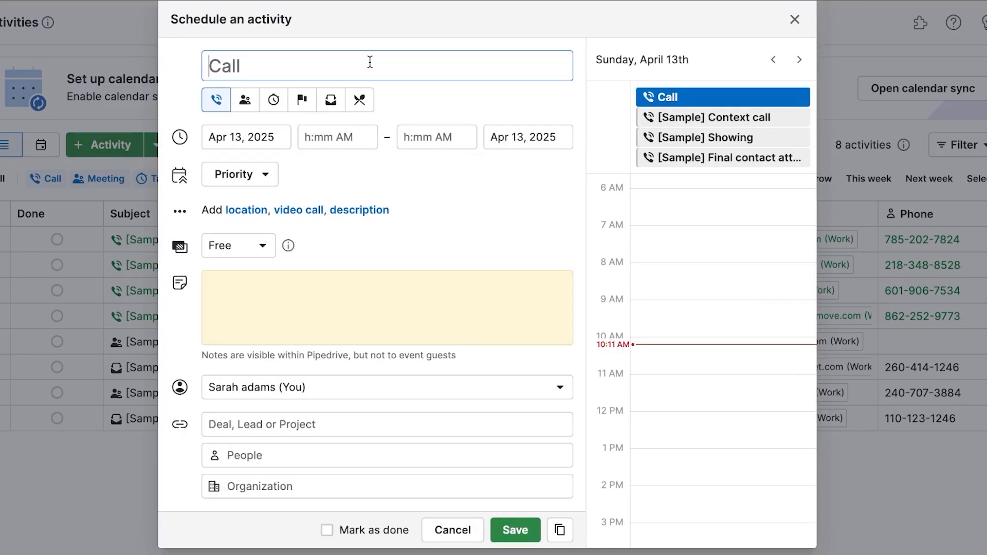
Create a Meeting titled MEETING on Apr 14, 2025 from 10:00 AM to 12:00 PM.
{"action": "type", "text": "MEE"}
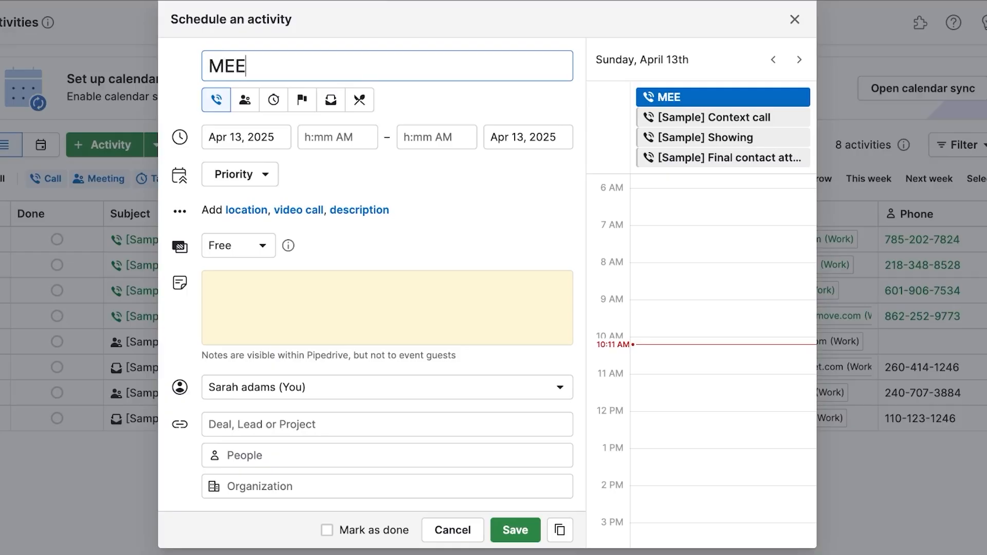
{"action": "type", "text": "TING"}
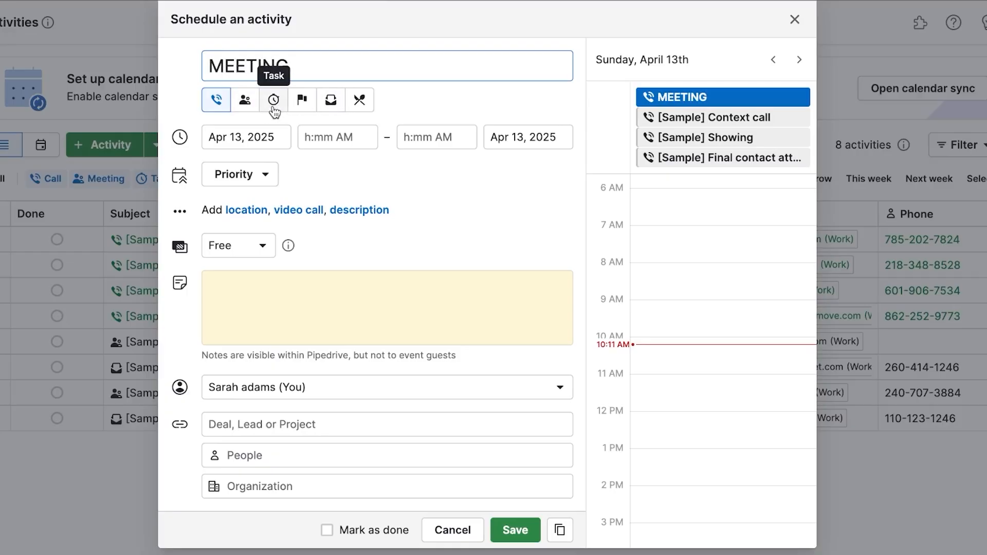
{"action": "left_click", "coordinate": [251, 103]}
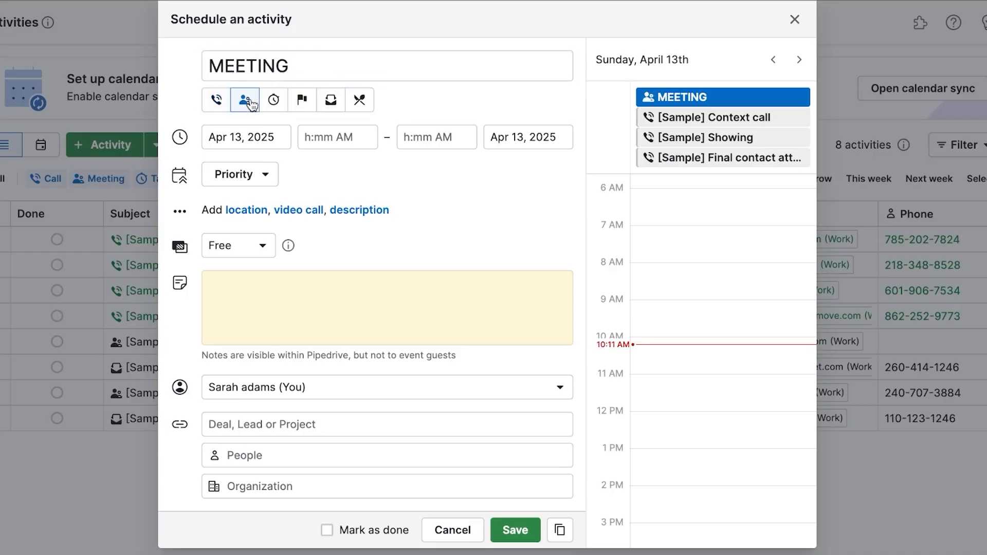
{"action": "left_click", "coordinate": [275, 136]}
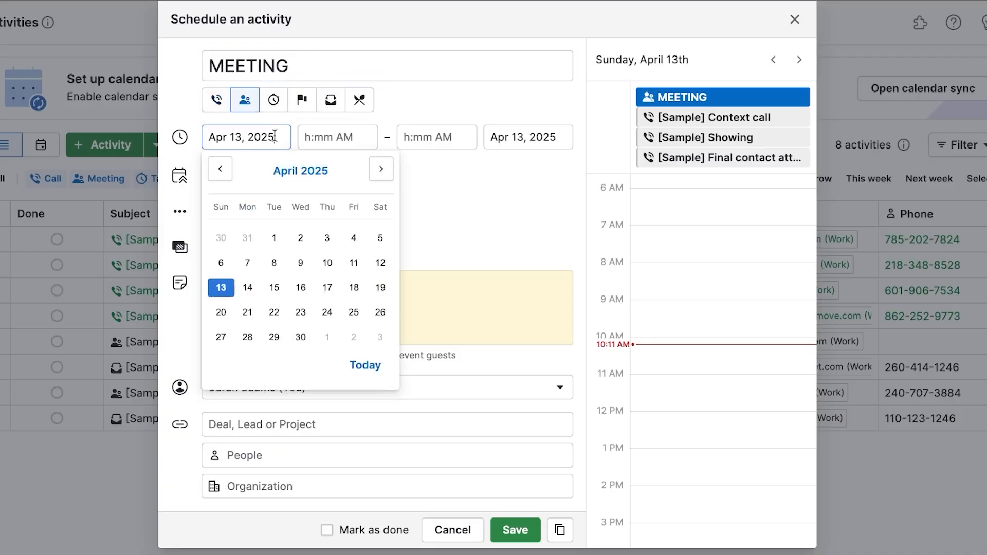
{"action": "left_click", "coordinate": [248, 287]}
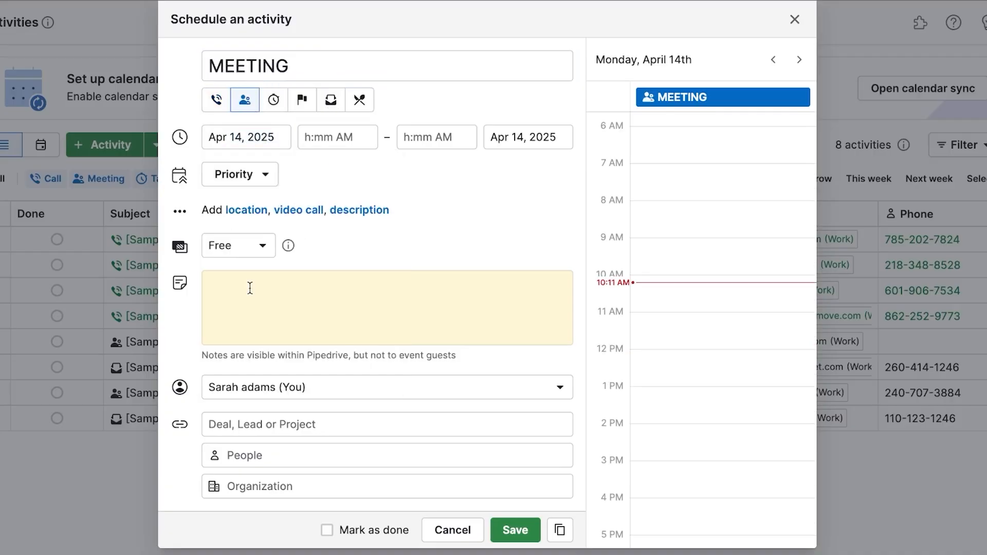
{"action": "left_click", "coordinate": [324, 141]}
{"action": "left_click", "coordinate": [356, 251]}
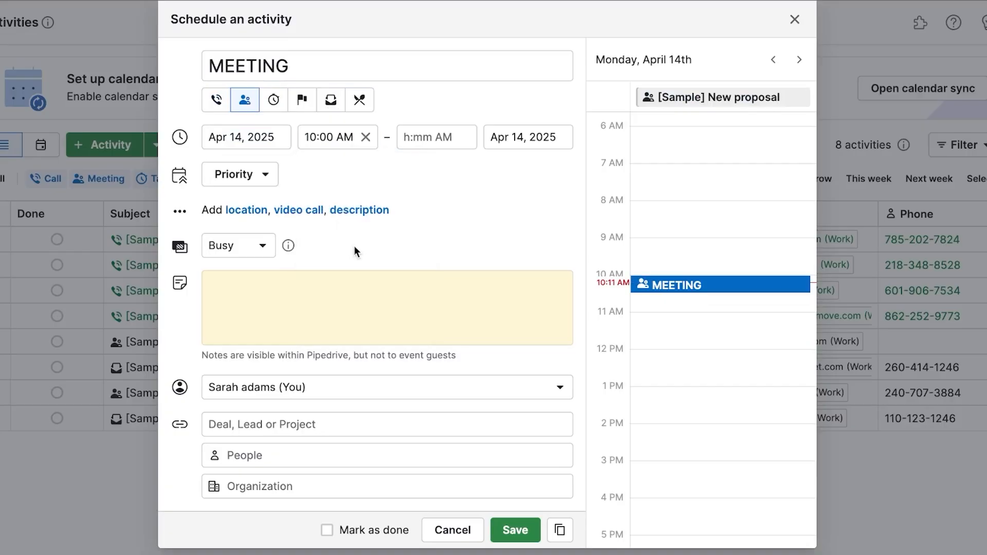
{"action": "left_click", "coordinate": [436, 139]}
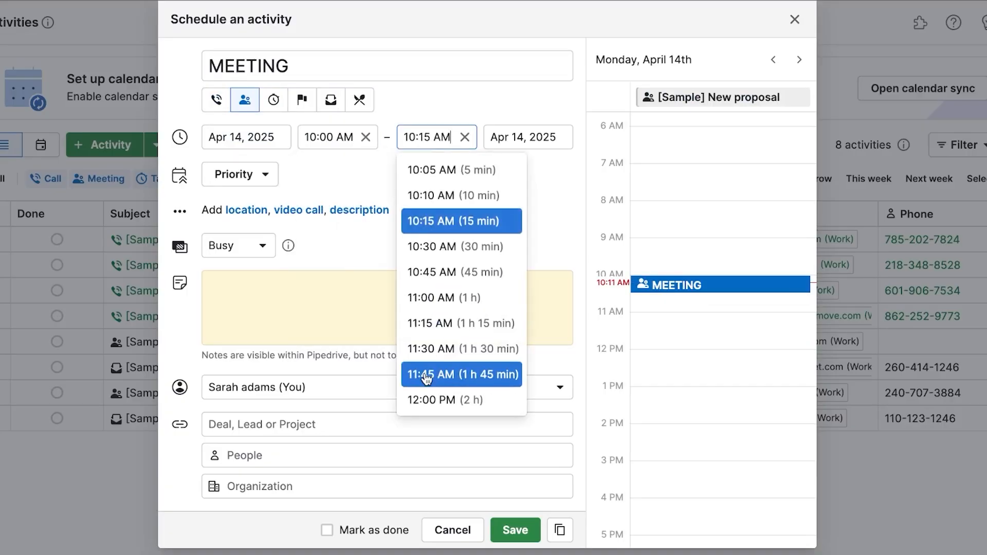
{"action": "left_click", "coordinate": [420, 400]}
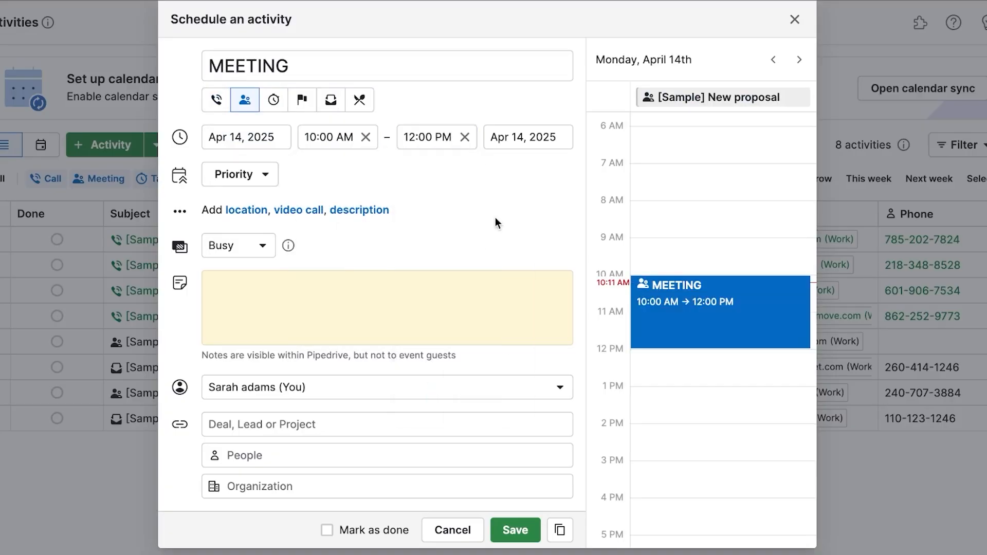
Set the meeting's priority to High, add a Zoom video call, and mark it Free.
{"action": "left_click", "coordinate": [266, 180]}
{"action": "left_click", "coordinate": [253, 237]}
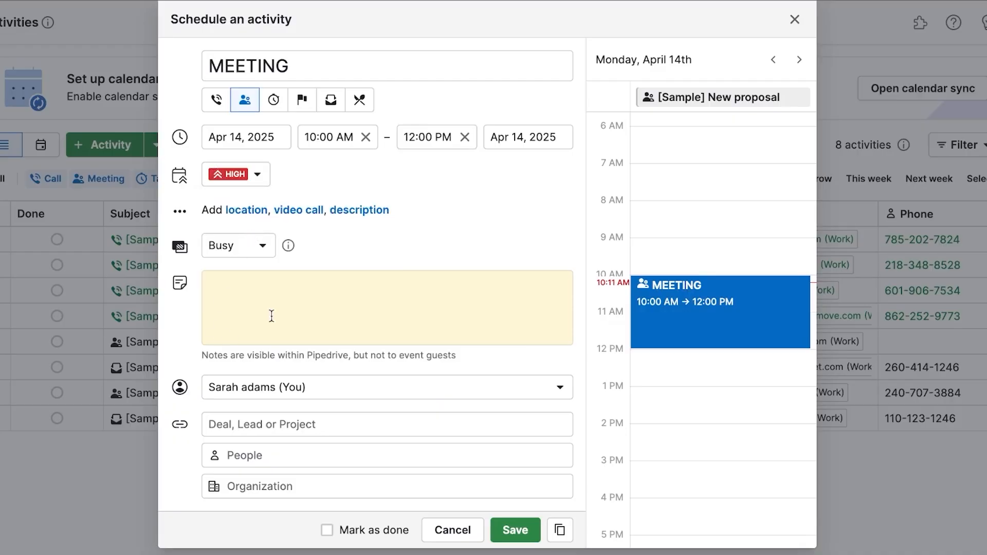
{"action": "left_click", "coordinate": [256, 245]}
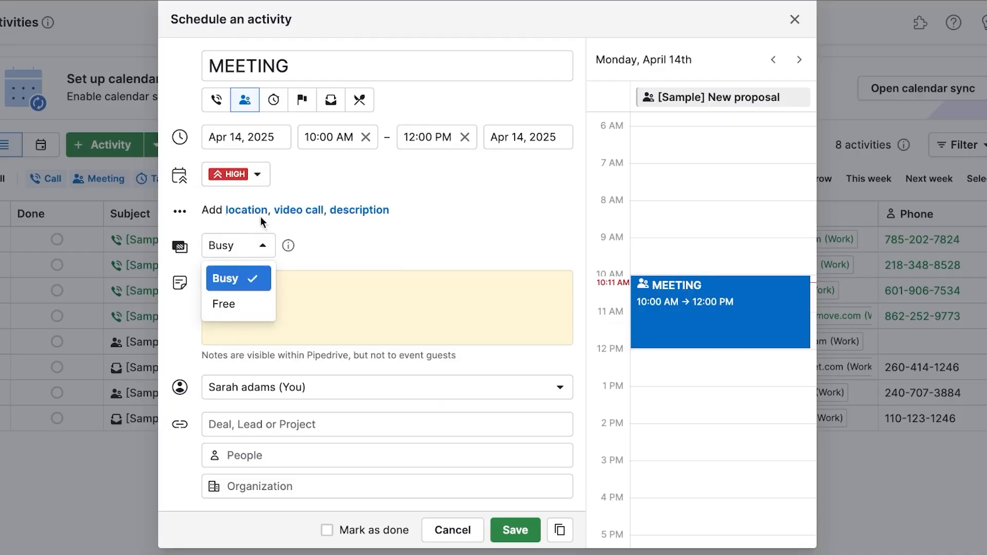
{"action": "left_click", "coordinate": [298, 210]}
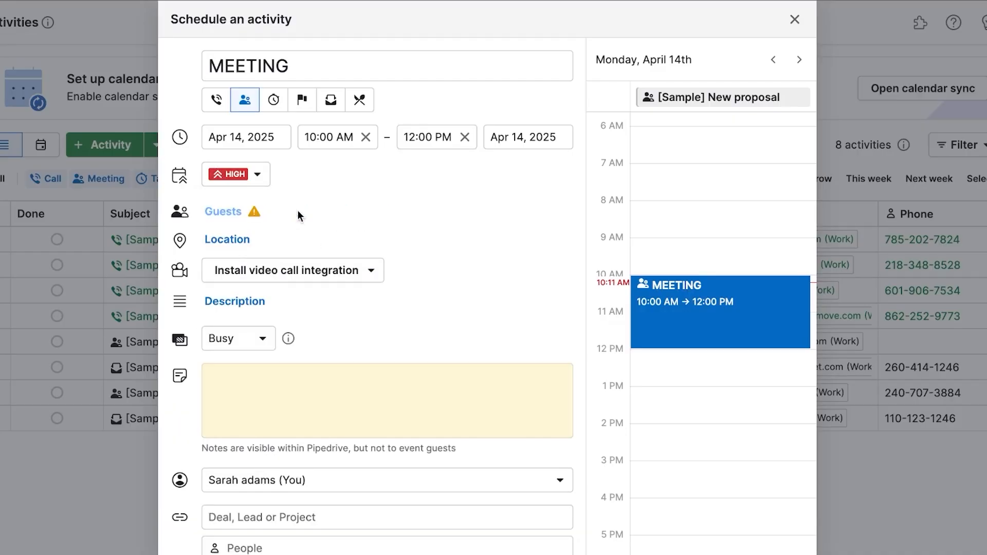
{"action": "left_click", "coordinate": [290, 278]}
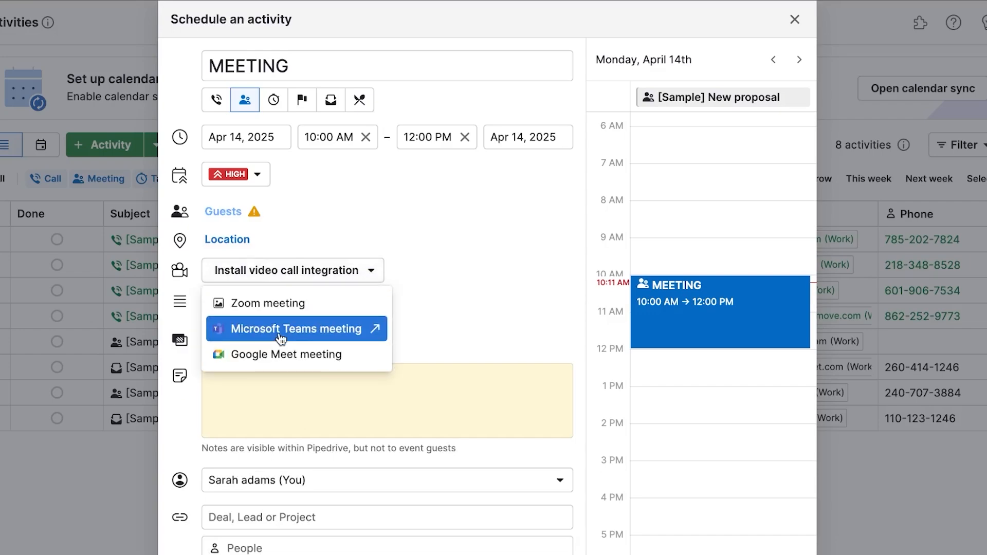
{"action": "left_click", "coordinate": [282, 307]}
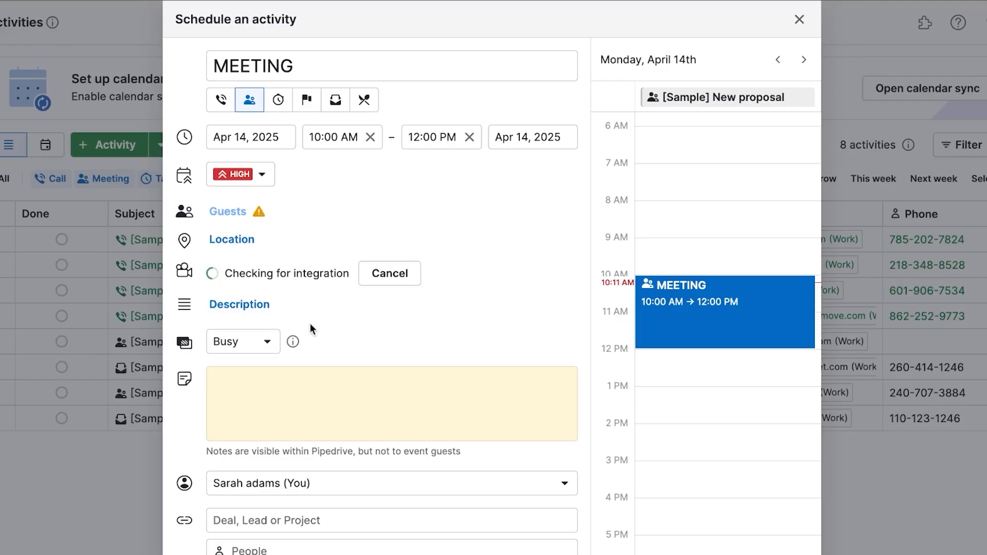
{"action": "scroll", "coordinate": [310, 322], "scroll_direction": "down", "scroll_amount": 1}
{"action": "left_click", "coordinate": [269, 327]}
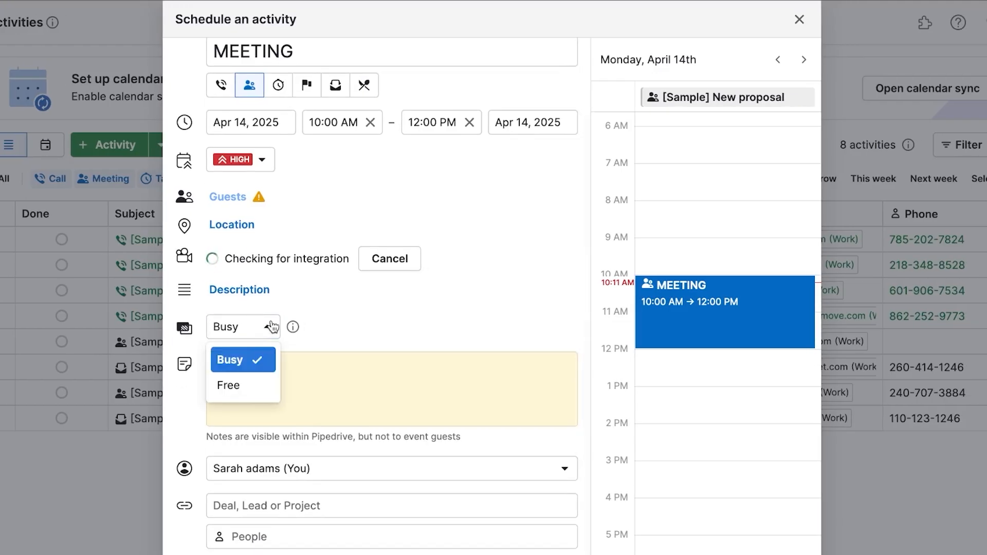
{"action": "left_click", "coordinate": [242, 386]}
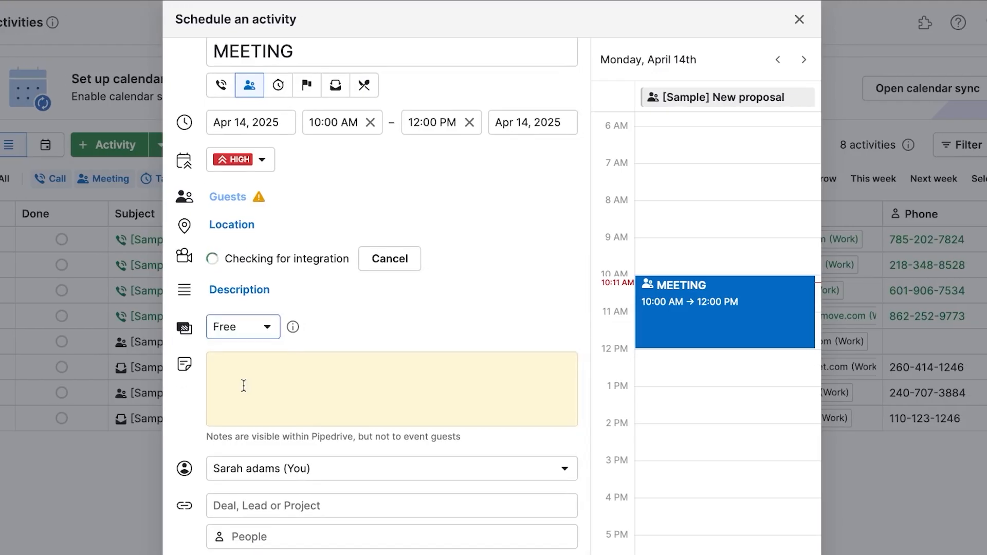
Check the deal and people link fields, then save the MEETING activity.
{"action": "left_click", "coordinate": [301, 510]}
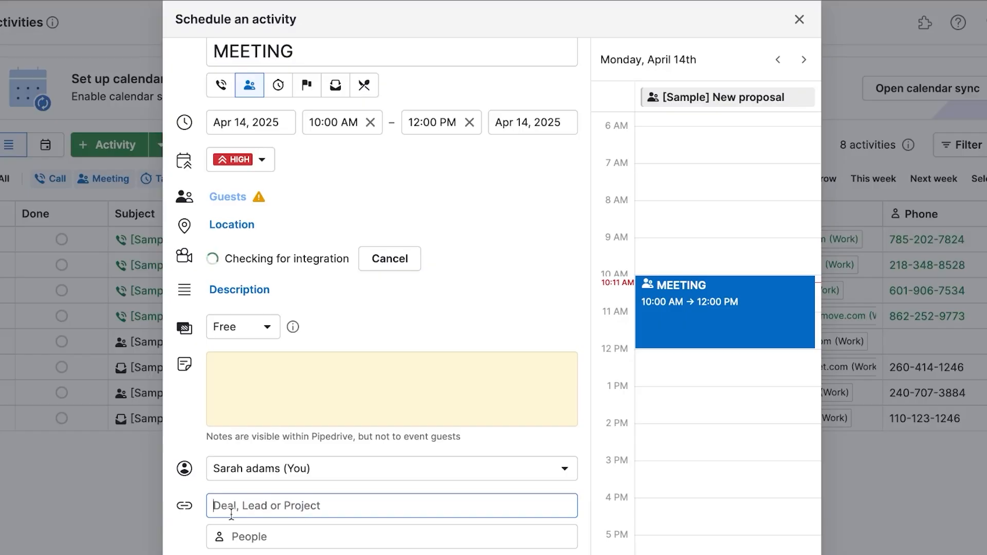
{"action": "left_click", "coordinate": [186, 507]}
{"action": "left_click", "coordinate": [277, 501]}
{"action": "left_click", "coordinate": [270, 538]}
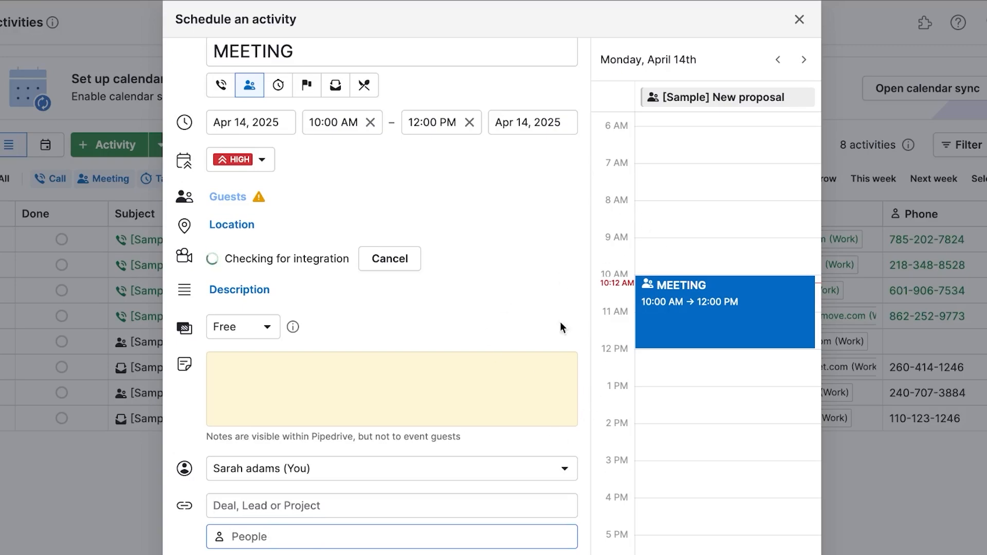
{"action": "left_click", "coordinate": [795, 554]}
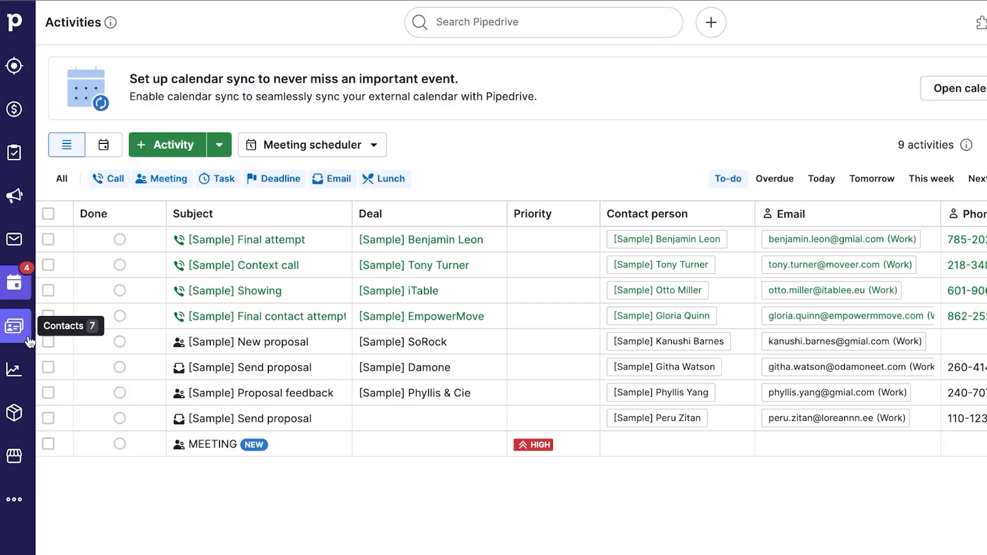
Go from Contacts to Insights and dismiss the Insights welcome message.
{"action": "left_click", "coordinate": [29, 341]}
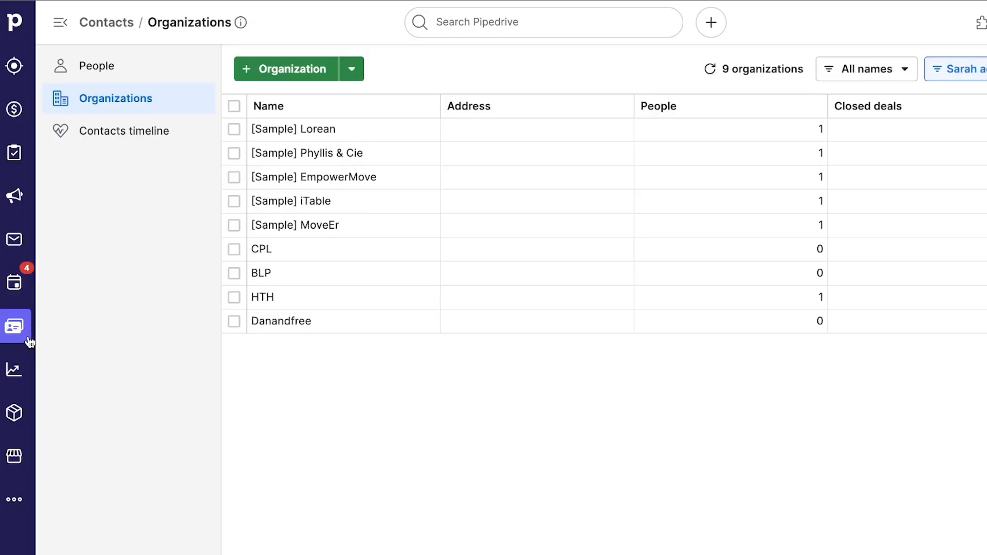
{"action": "left_click", "coordinate": [22, 369]}
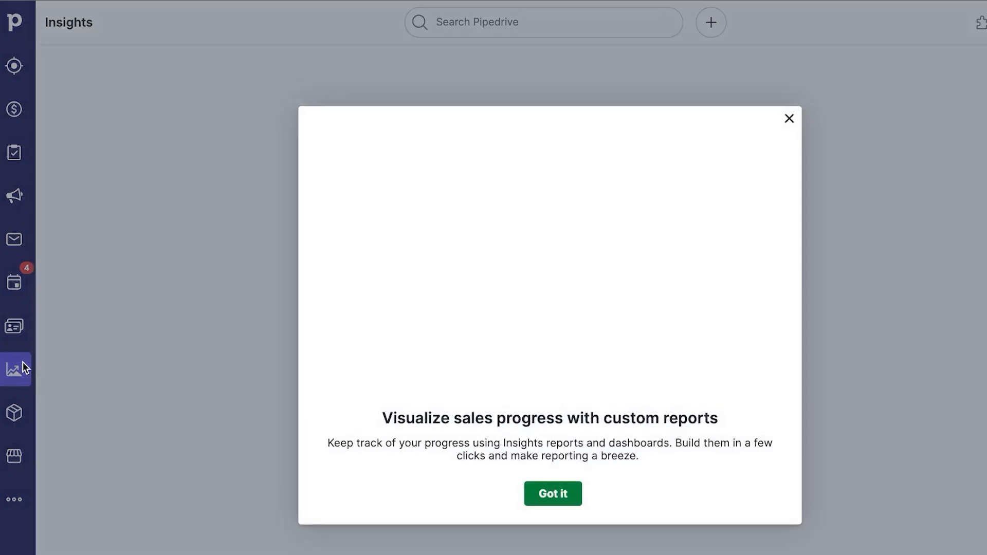
{"action": "left_click", "coordinate": [543, 497]}
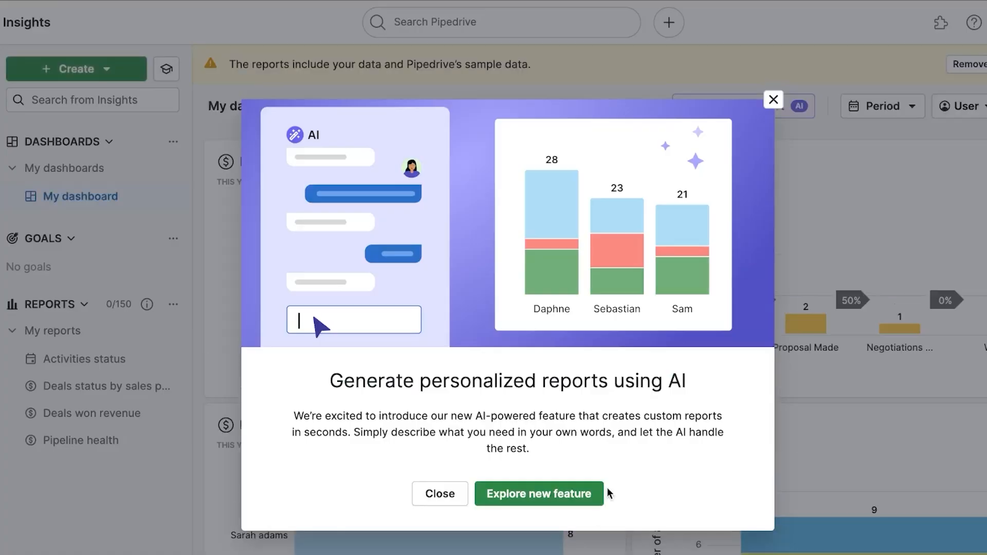
Move Pipeline health lower and place Activities status beside Deals won revenue on My dashboard.
{"action": "left_click", "coordinate": [575, 494]}
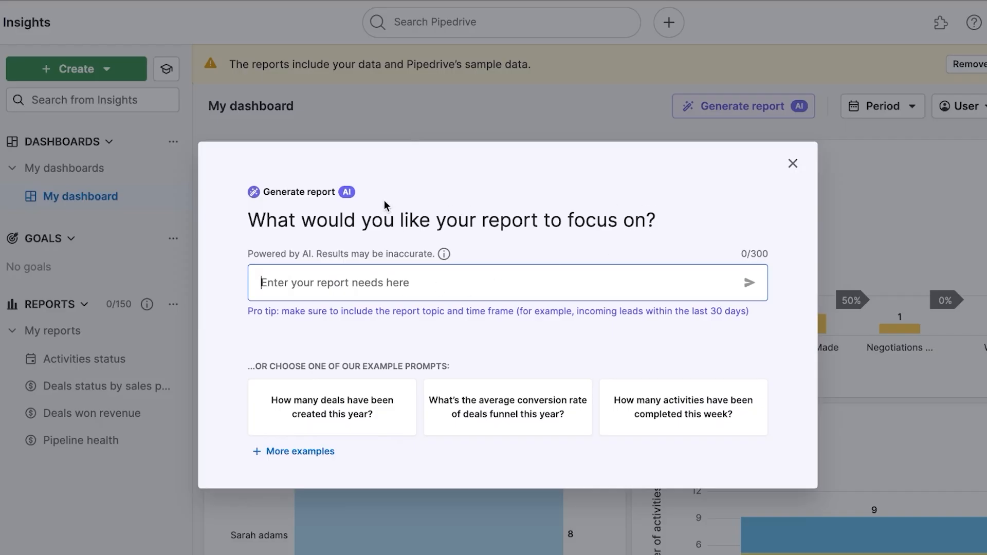
{"action": "left_click", "coordinate": [794, 163]}
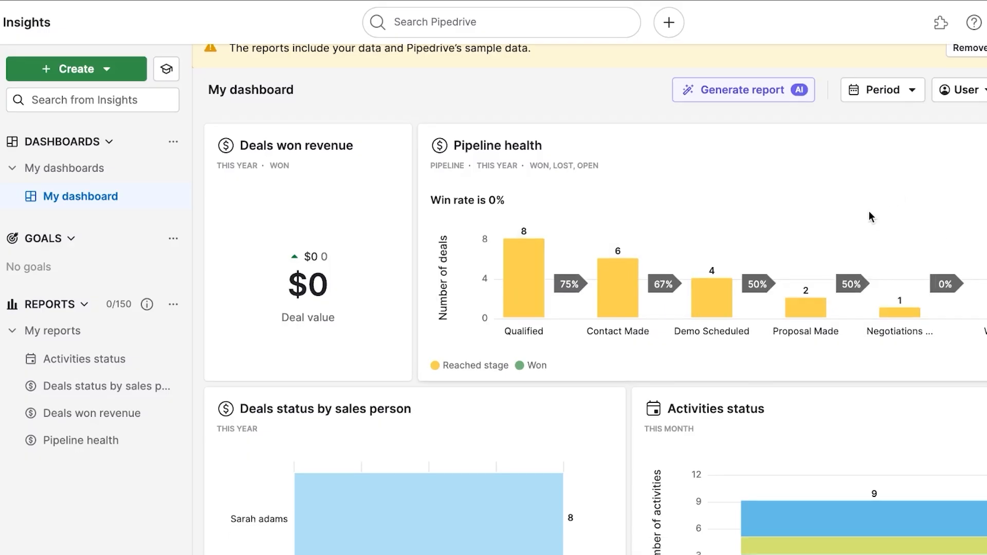
{"action": "scroll", "coordinate": [869, 215], "scroll_direction": "down", "scroll_amount": 3}
{"action": "scroll", "coordinate": [869, 213], "scroll_direction": "up", "scroll_amount": 3}
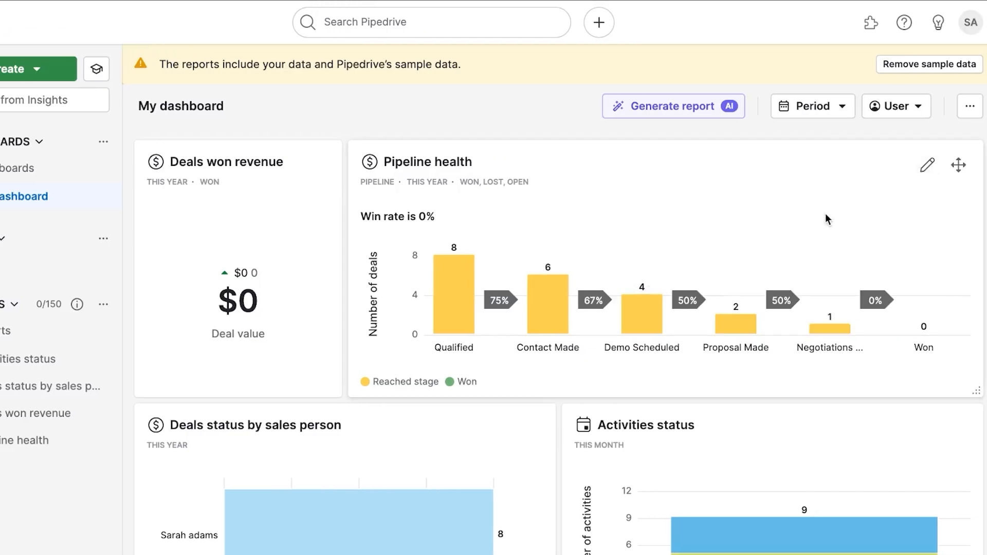
{"action": "mouse_move", "coordinate": [958, 163]}
{"action": "left_mouse_down"}
{"action": "mouse_move", "coordinate": [742, 340]}
{"action": "mouse_move", "coordinate": [584, 394]}
{"action": "mouse_move", "coordinate": [507, 445]}
{"action": "left_mouse_up"}
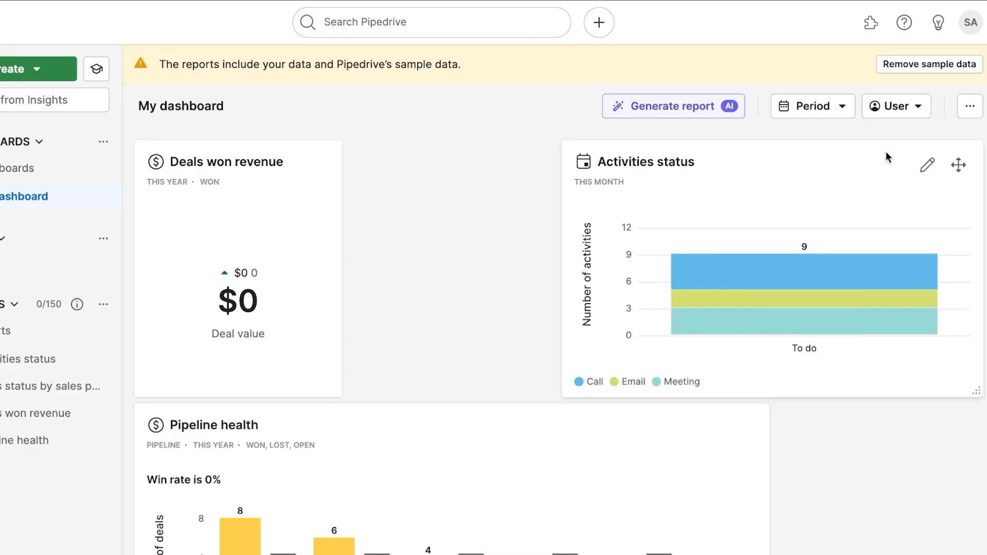
{"action": "left_click_drag", "start_coordinate": [958, 165], "coordinate": [694, 177]}
{"action": "scroll", "coordinate": [712, 194], "scroll_direction": "down", "scroll_amount": 8}
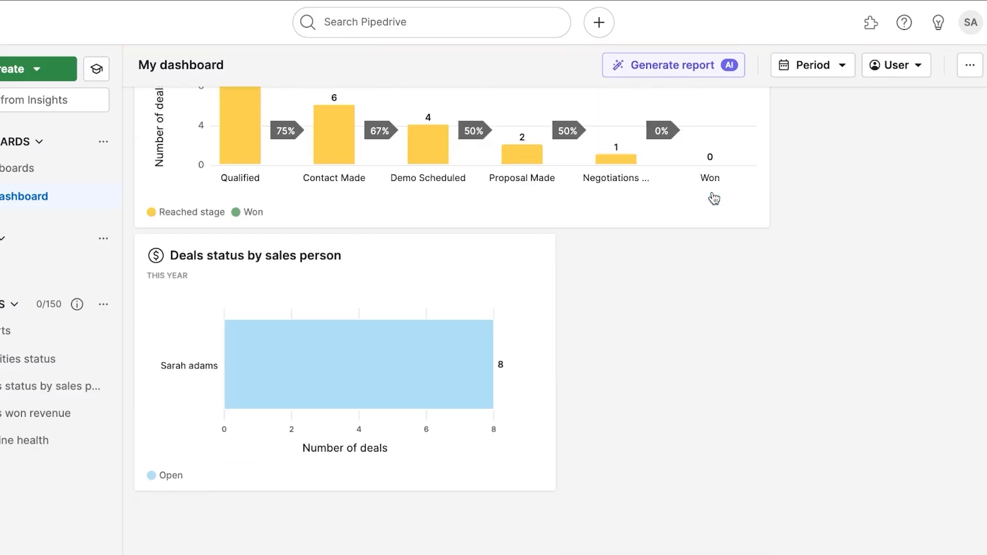
{"action": "scroll", "coordinate": [712, 191], "scroll_direction": "up", "scroll_amount": 8}
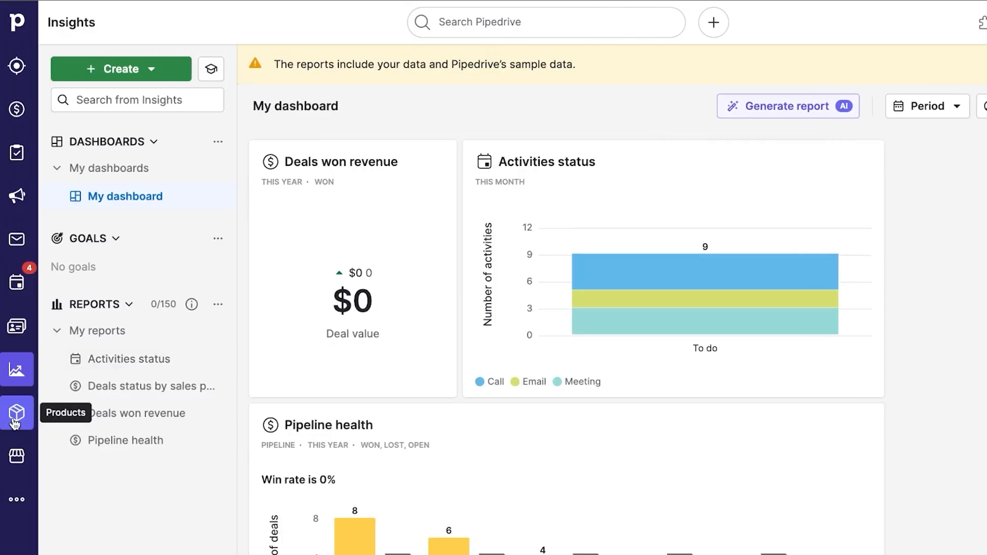
Start a new product named Test with code 3234 in a newly created category 'new'.
{"action": "left_click", "coordinate": [15, 423]}
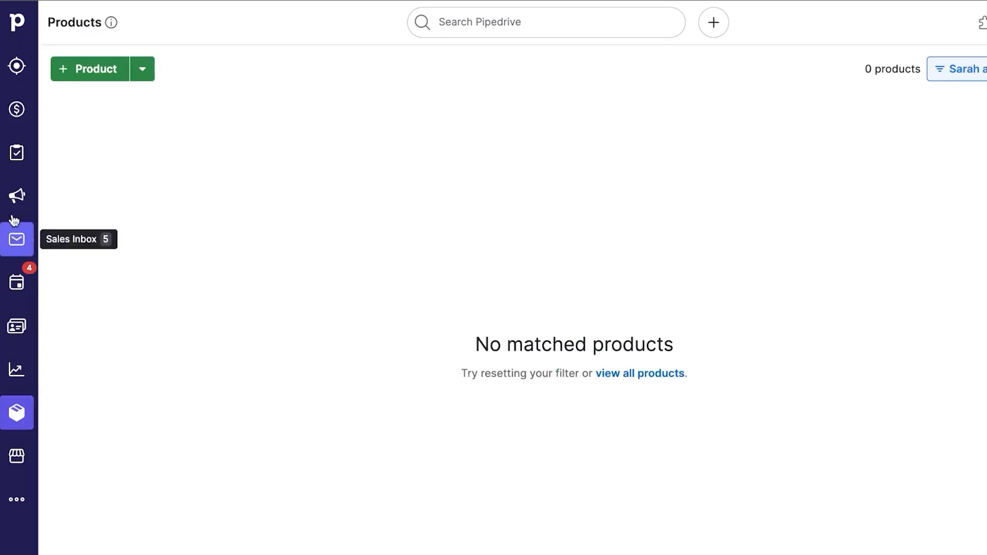
{"action": "left_click", "coordinate": [88, 77]}
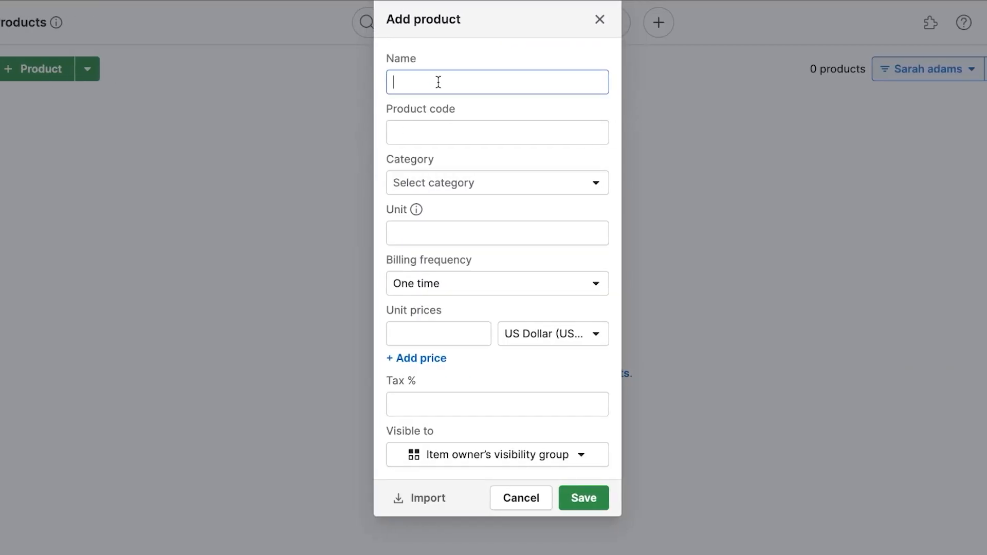
{"action": "type", "text": "Test"}
{"action": "left_click", "coordinate": [445, 133]}
{"action": "type", "text": "3234"}
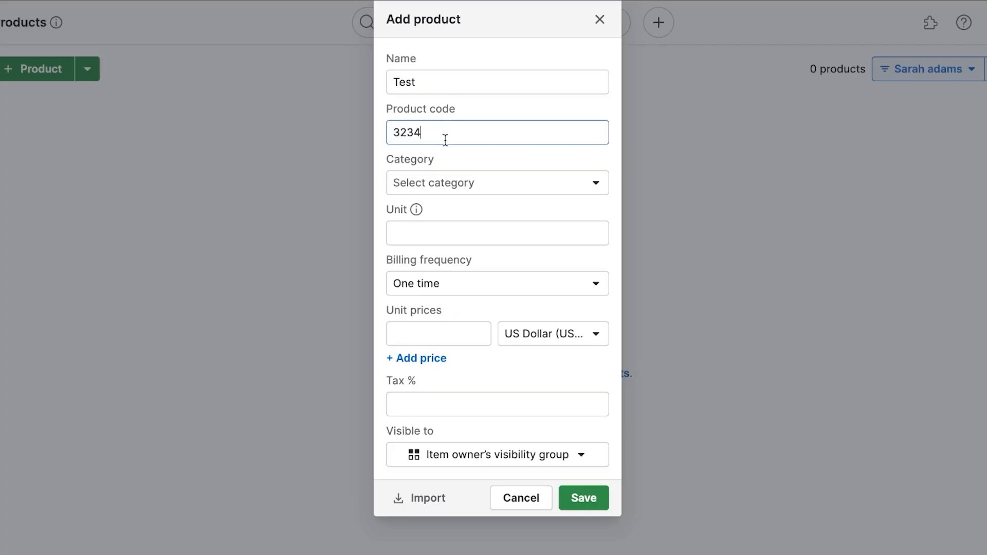
{"action": "left_click", "coordinate": [442, 189]}
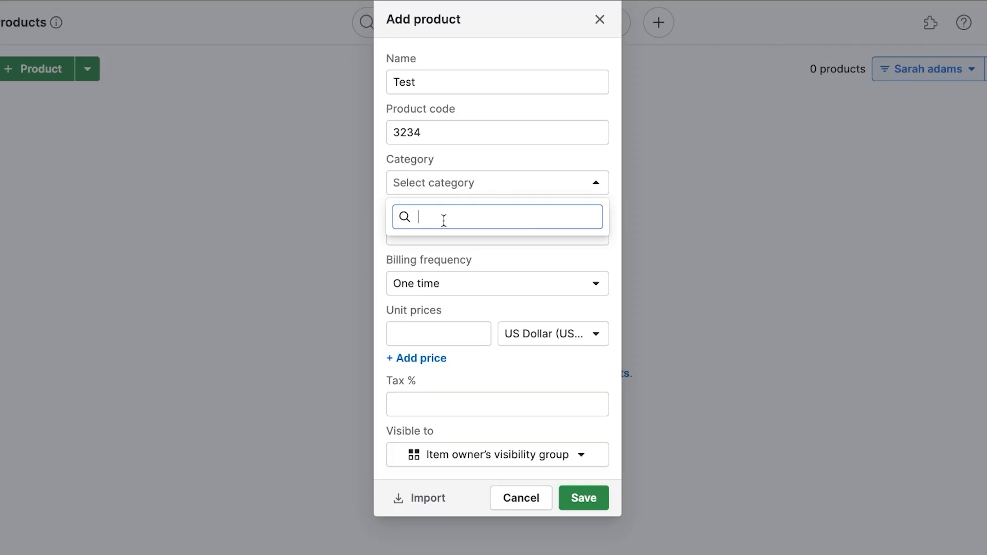
{"action": "type", "text": "new"}
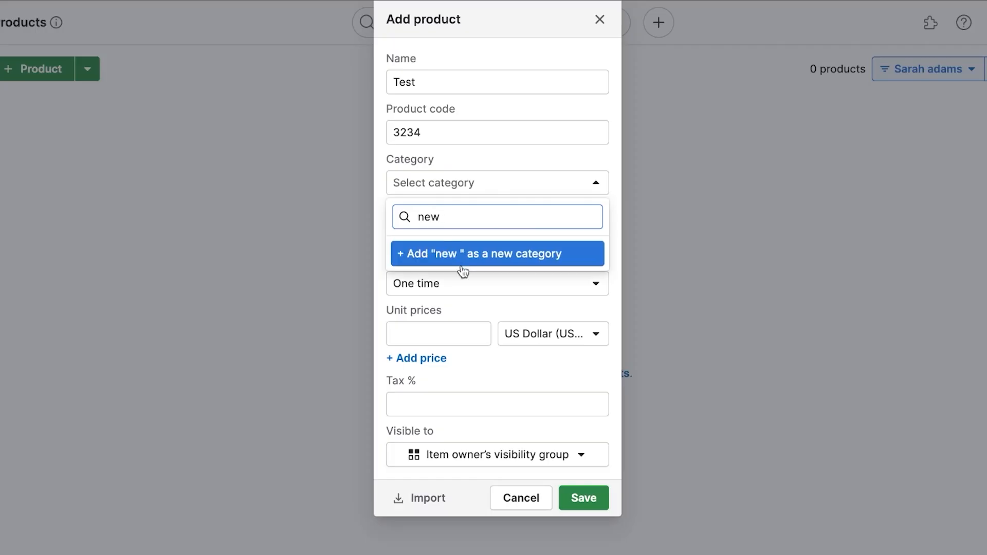
{"action": "left_click", "coordinate": [463, 268]}
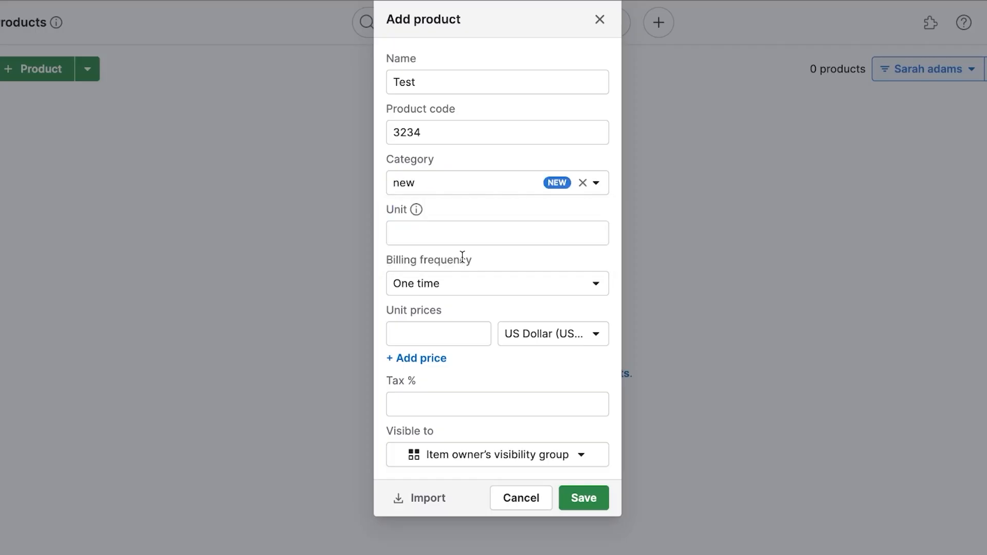
Set unit 10, one-time billing and a 100 unit price, then save the product.
{"action": "left_click", "coordinate": [459, 238]}
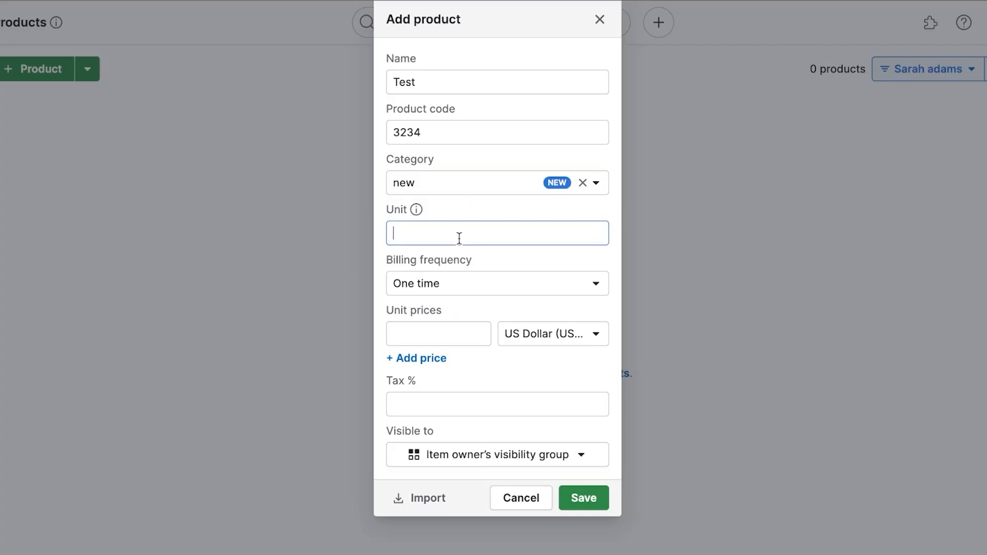
{"action": "type", "text": "10"}
{"action": "left_click", "coordinate": [448, 287]}
{"action": "left_click", "coordinate": [438, 316]}
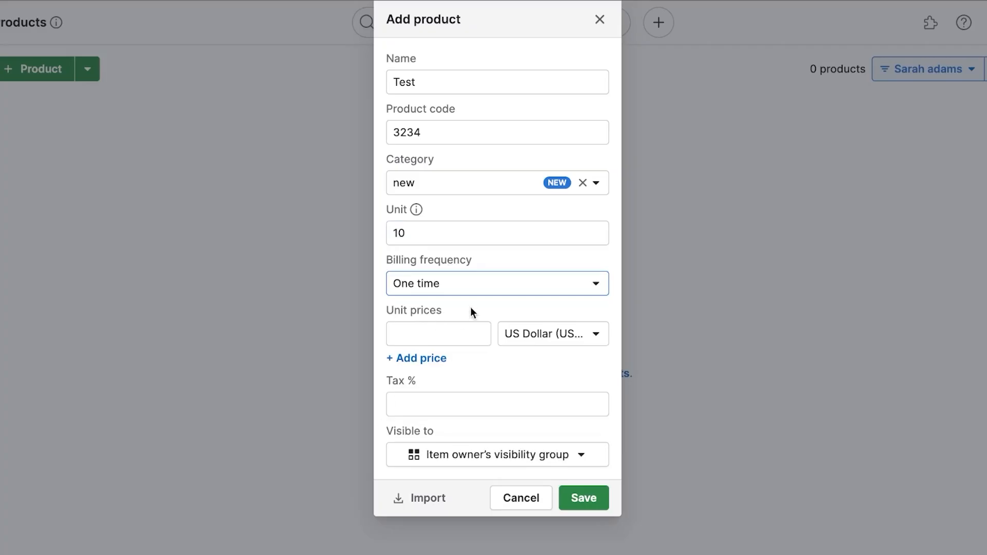
{"action": "left_click", "coordinate": [454, 337]}
{"action": "type", "text": "100"}
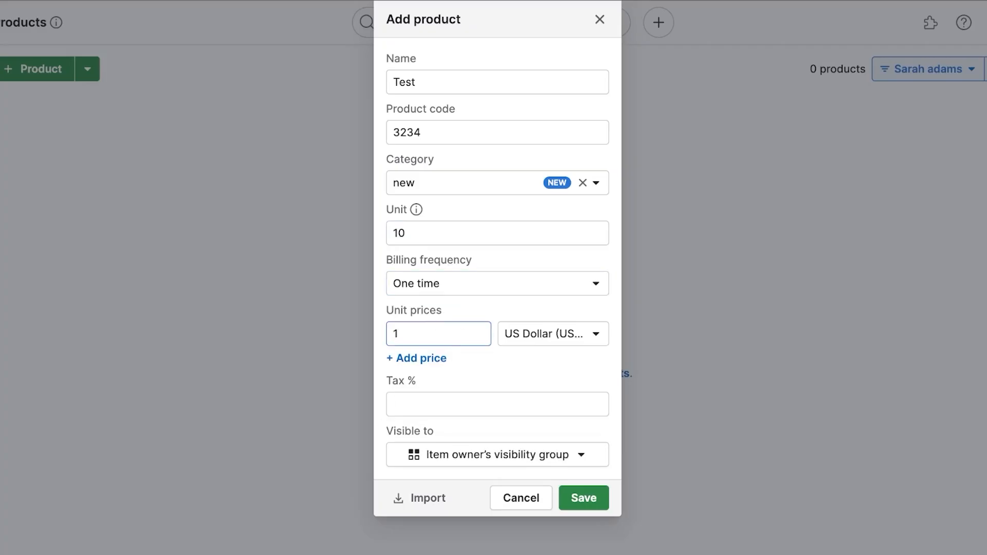
{"action": "left_click", "coordinate": [427, 411]}
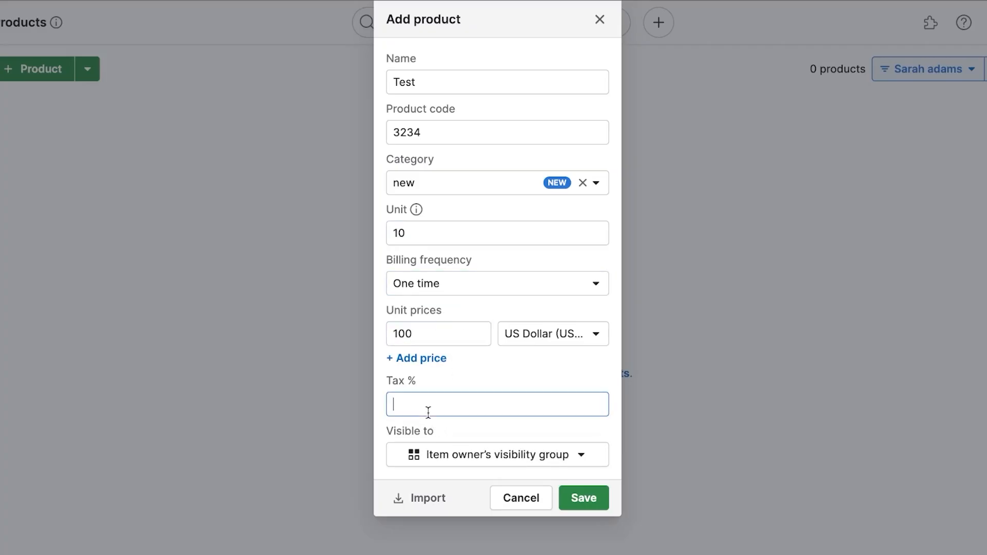
{"action": "left_click", "coordinate": [601, 493]}
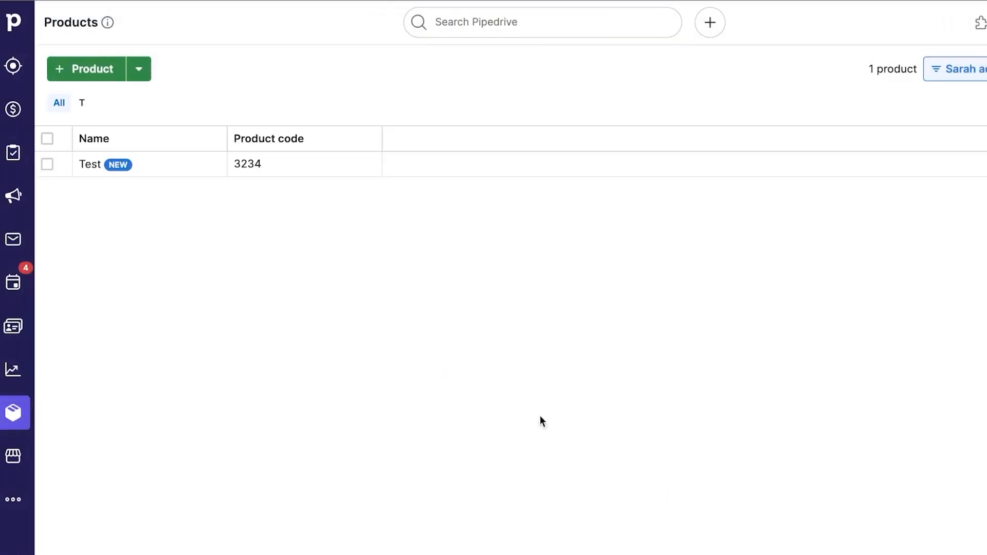
Open the Marketplace from the sidebar, dismiss its welcome message, and browse the app listings.
{"action": "left_click", "coordinate": [139, 70]}
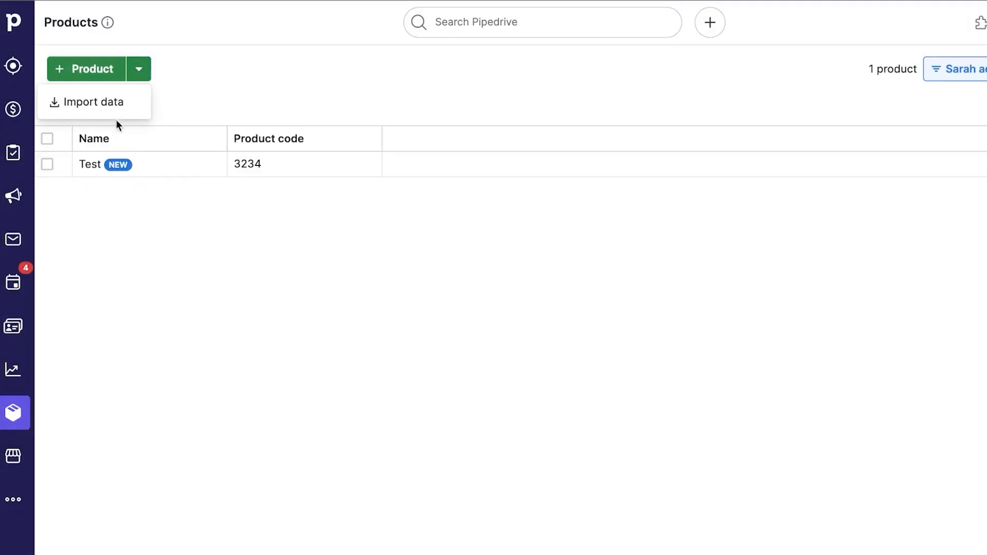
{"action": "left_click", "coordinate": [236, 345]}
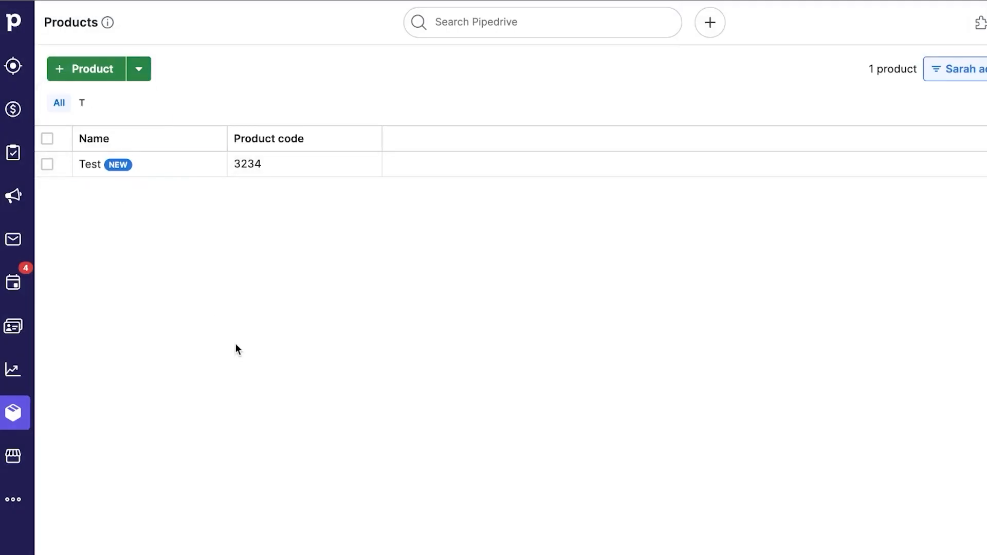
{"action": "left_click", "coordinate": [10, 462]}
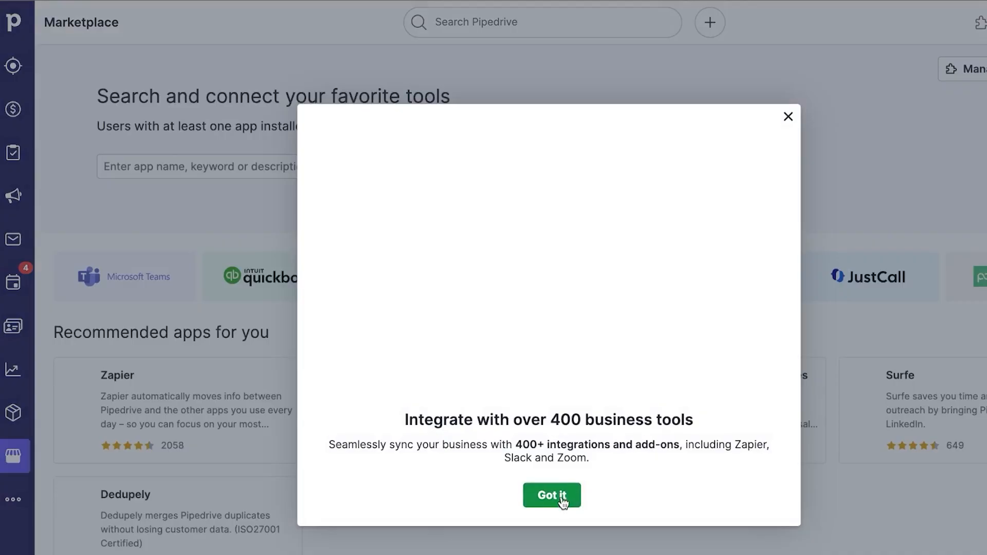
{"action": "left_click", "coordinate": [560, 497]}
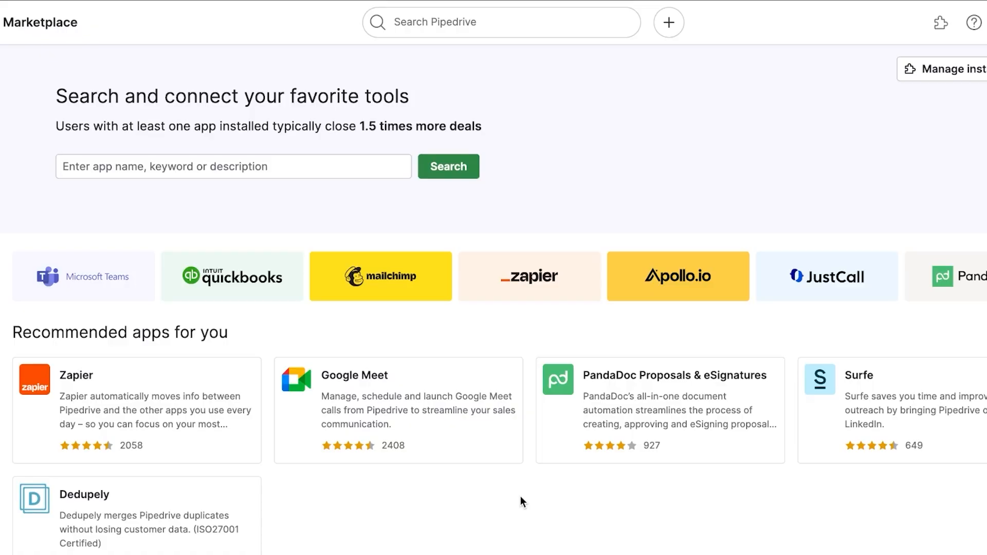
{"action": "scroll", "coordinate": [521, 497], "scroll_direction": "down", "scroll_amount": 10}
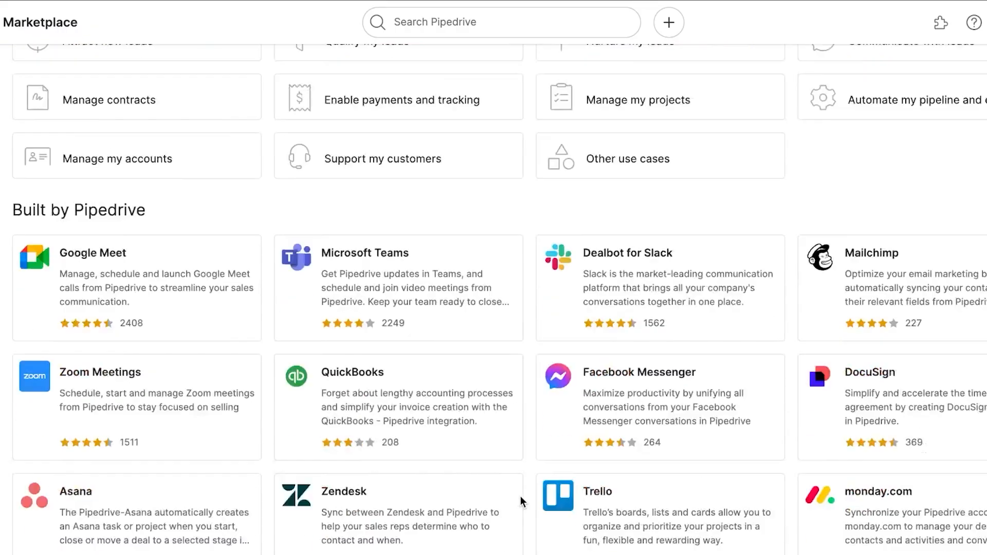
{"action": "scroll", "coordinate": [520, 477], "scroll_direction": "up", "scroll_amount": 10}
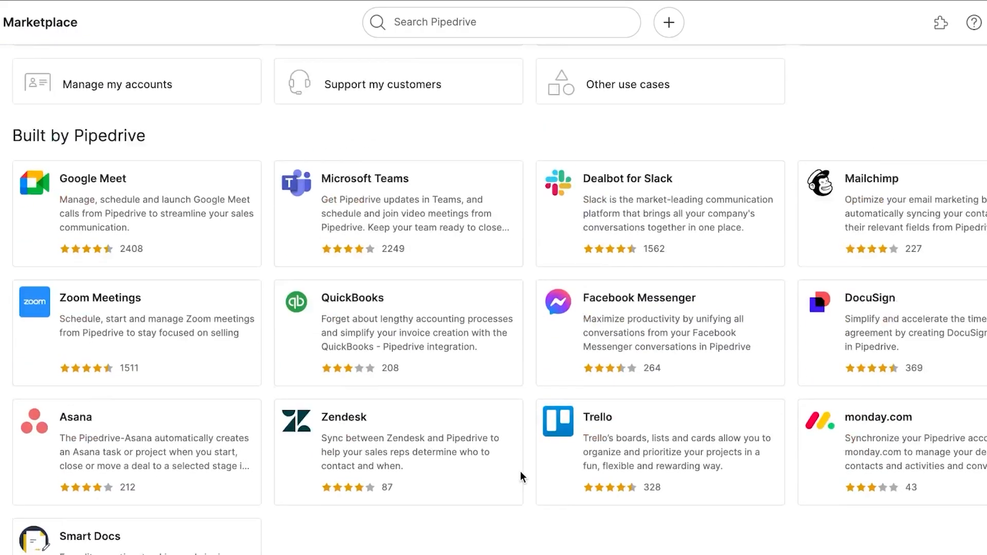
{"action": "scroll", "coordinate": [520, 477], "scroll_direction": "down", "scroll_amount": 10}
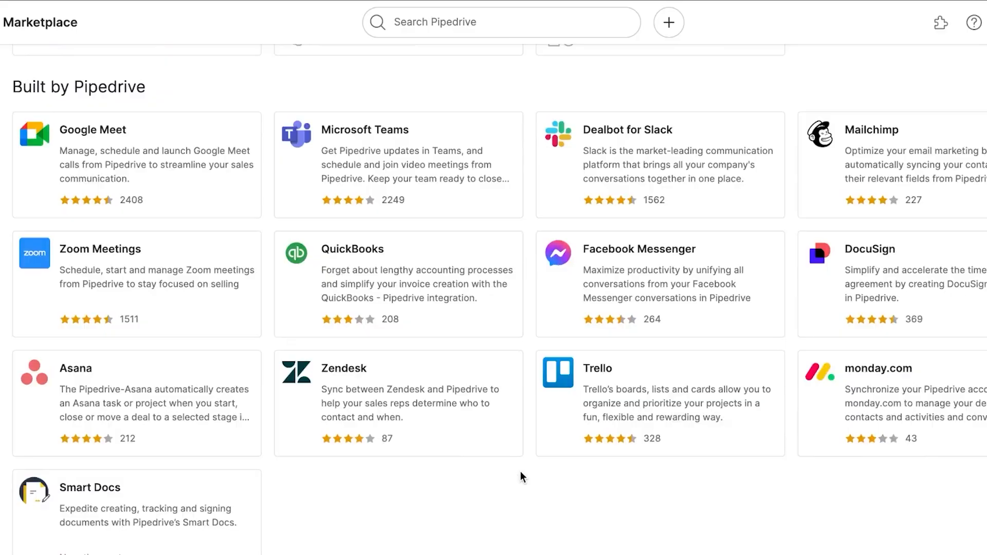
{"action": "scroll", "coordinate": [520, 478], "scroll_direction": "up", "scroll_amount": 10}
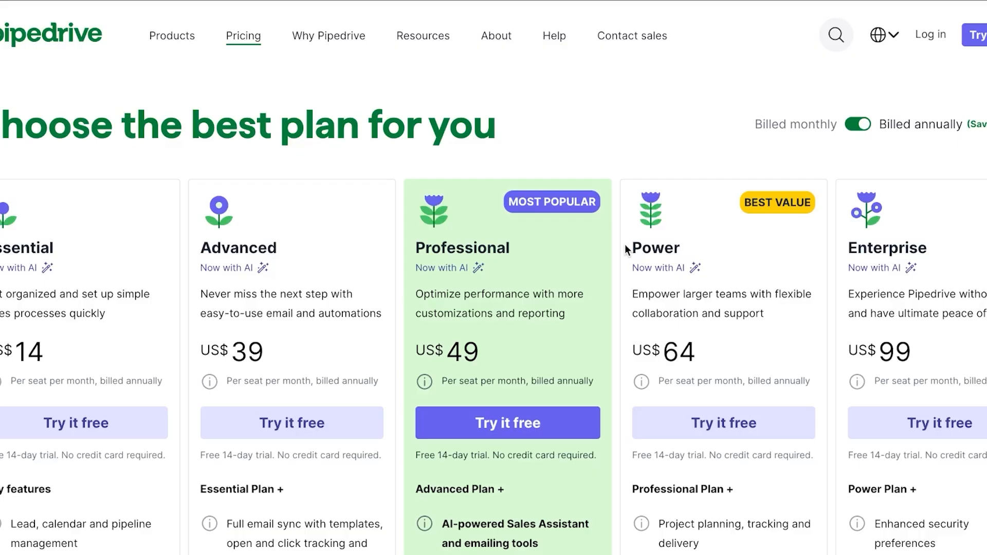
Scroll through the Essential-to-Enterprise plan cards and their feature lists on the pricing page.
{"action": "scroll", "coordinate": [624, 245], "scroll_direction": "down", "scroll_amount": 2}
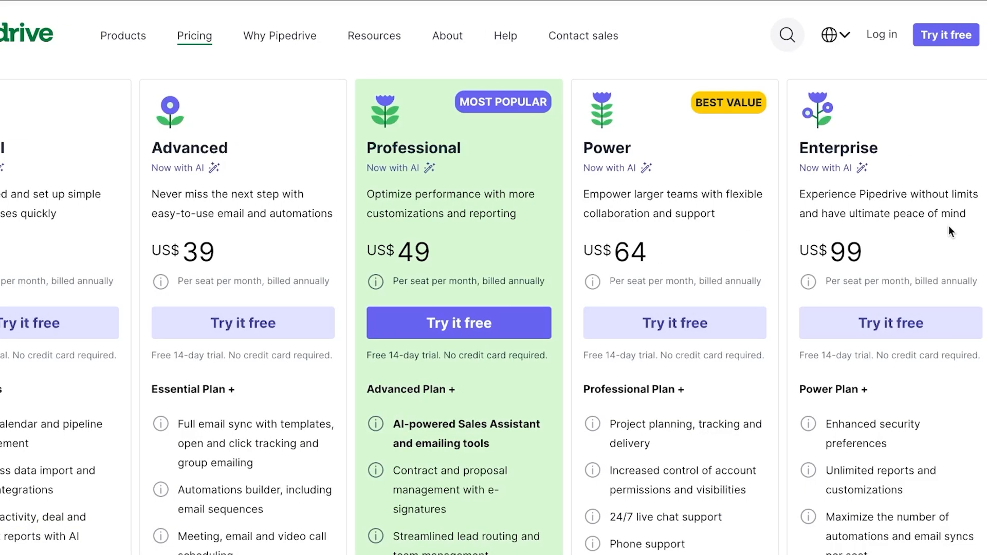
{"action": "scroll", "coordinate": [623, 331], "scroll_direction": "down", "scroll_amount": 3}
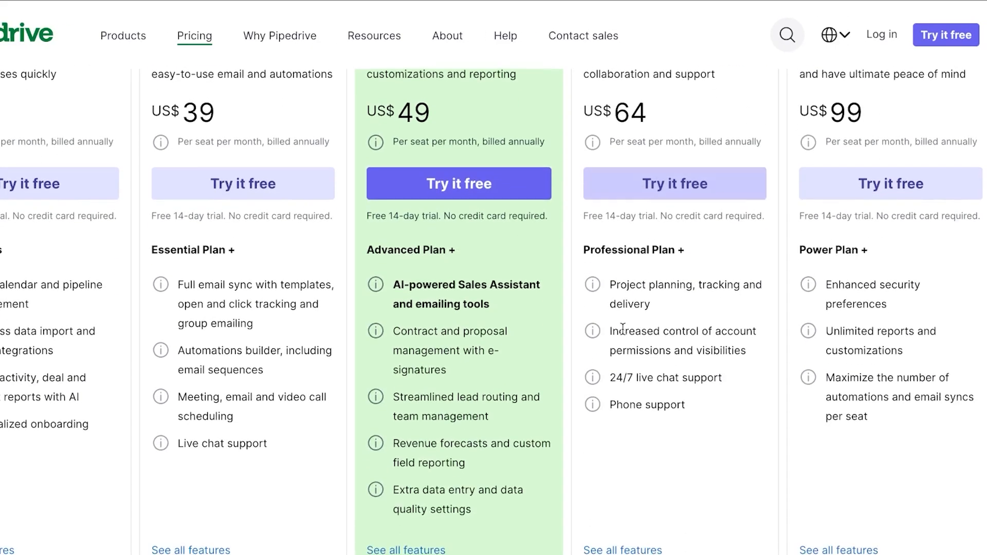
{"action": "scroll", "coordinate": [622, 328], "scroll_direction": "up", "scroll_amount": 3}
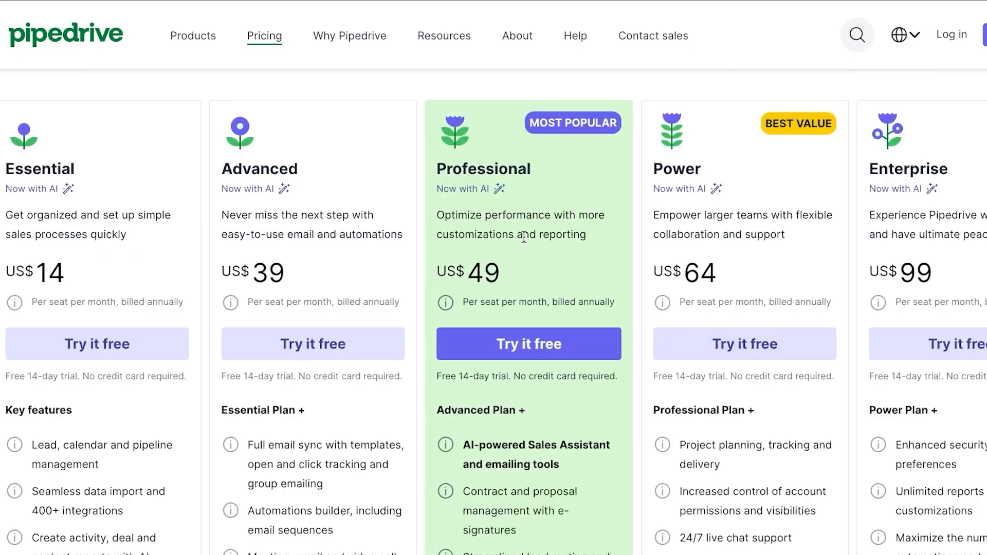
{"action": "scroll", "coordinate": [544, 248], "scroll_direction": "down", "scroll_amount": 4}
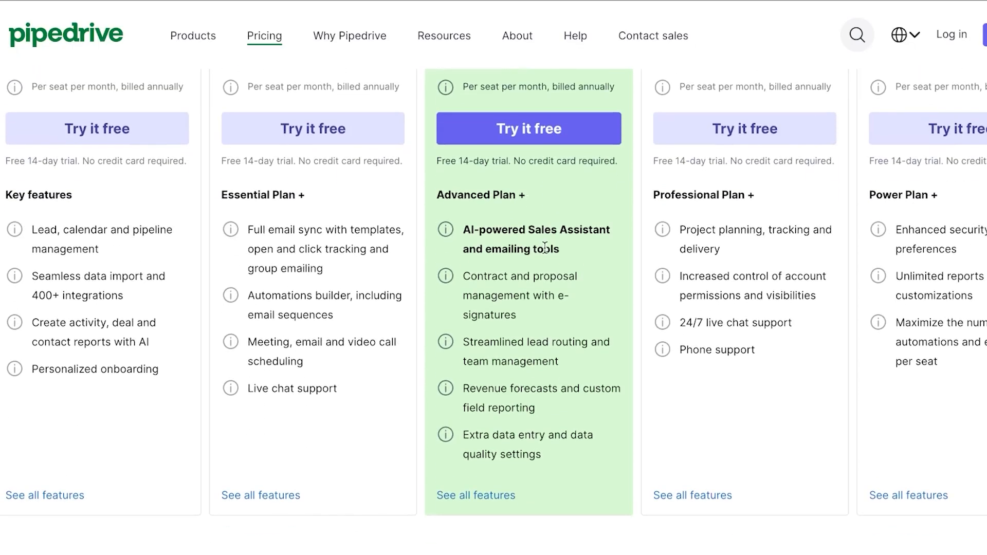